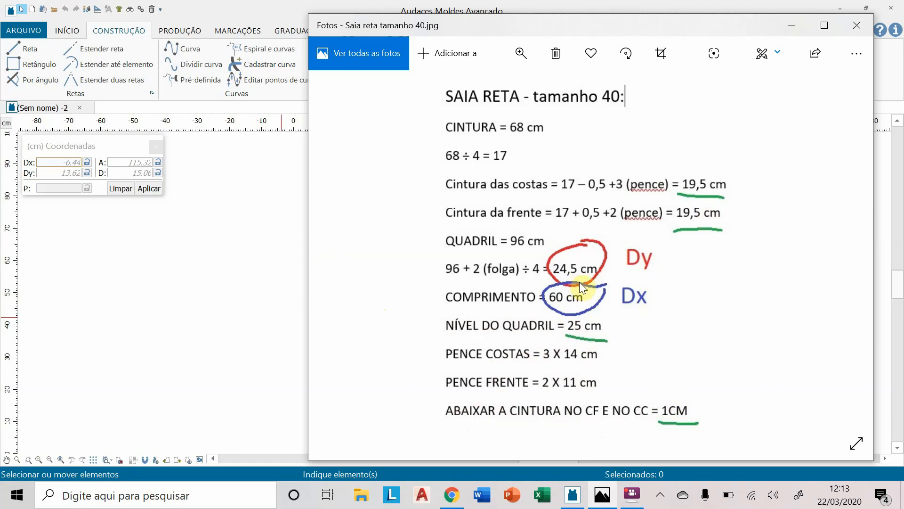
Step: Switch to Audaces Moldes and draw a rectangle with Dx 60 cm and Dy 24.5 cm for the skirt block
click(236, 292)
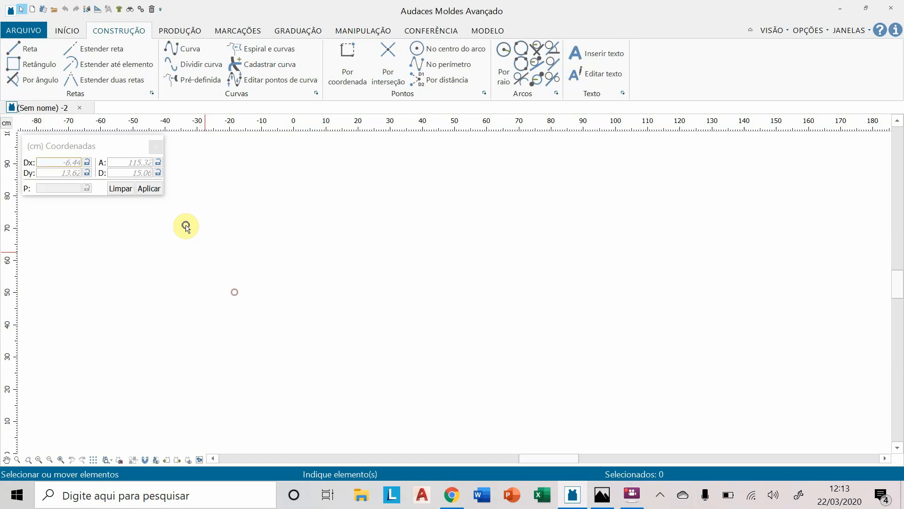
click(36, 67)
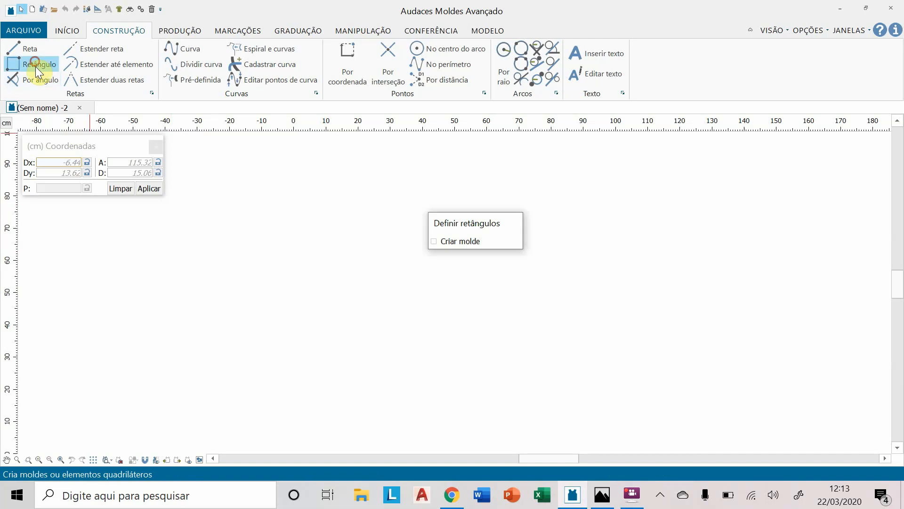
click(47, 162)
text(6)
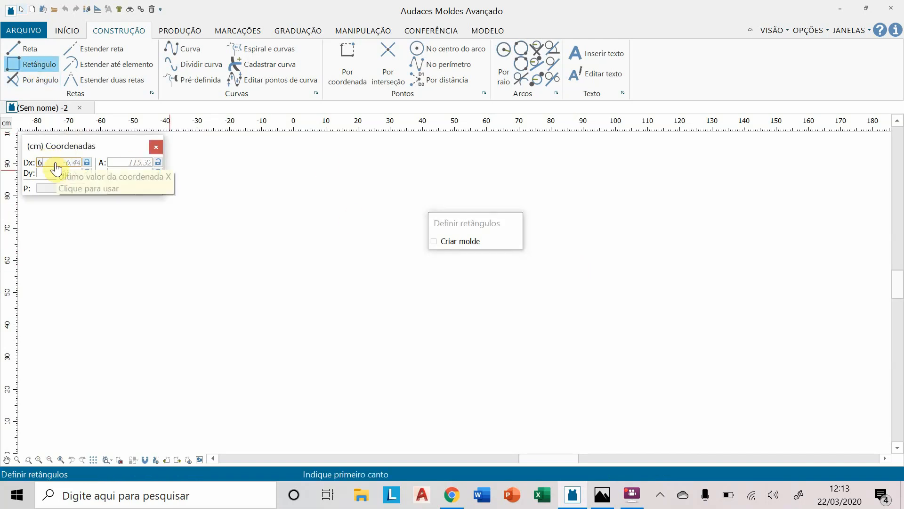
text(0)
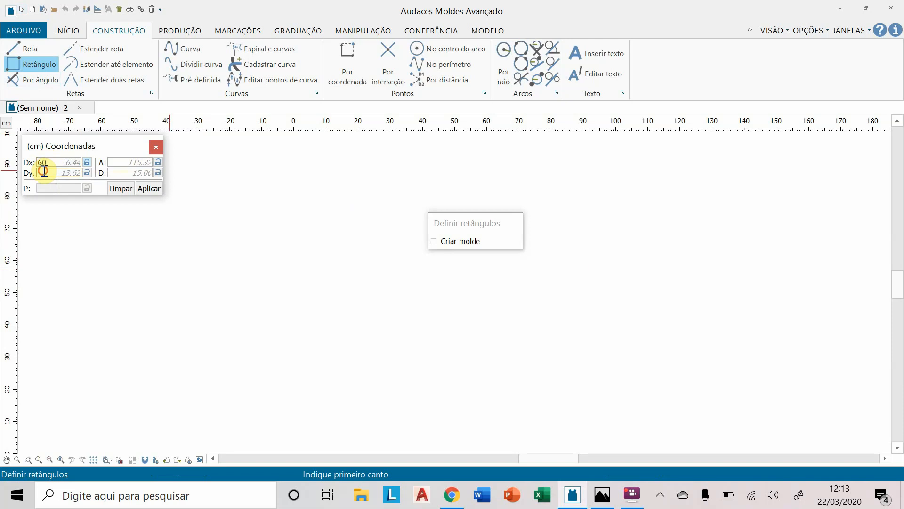
click(47, 173)
text(24.5)
click(371, 329)
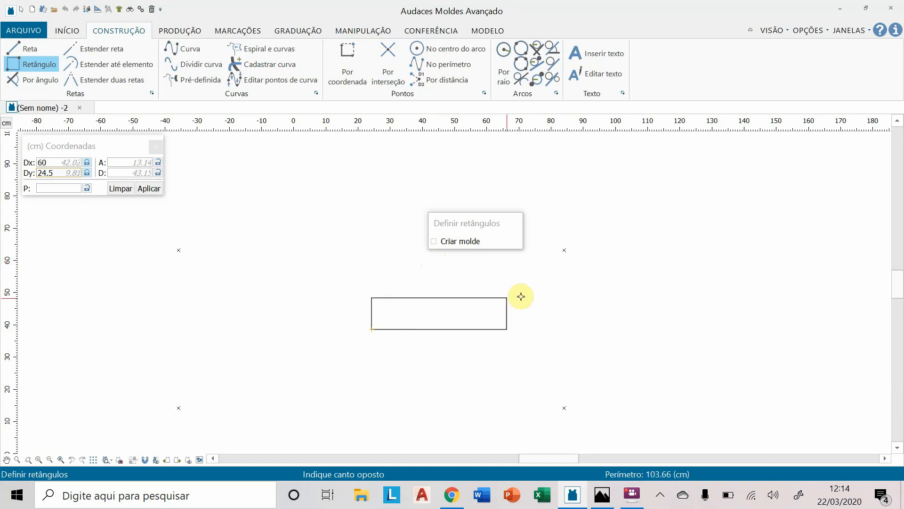
click(565, 252)
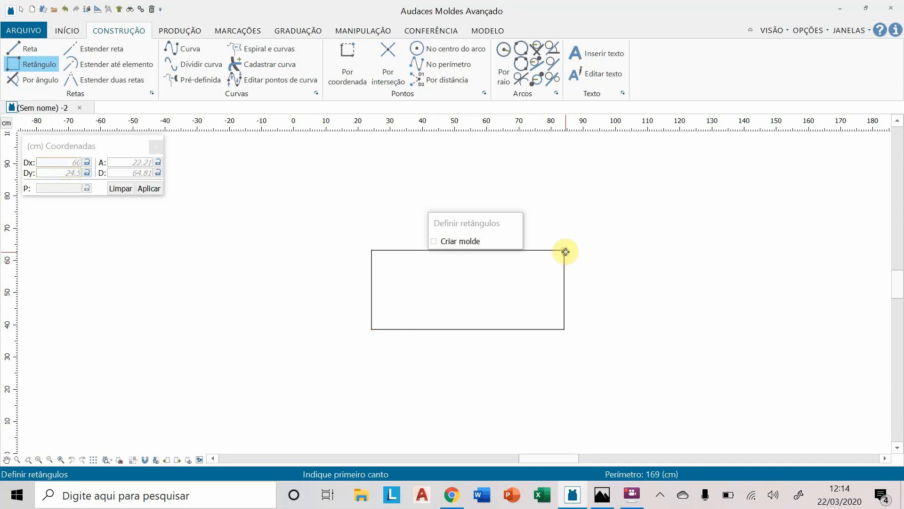
Step: Move the rectangle options box clear of the drawing and frame the rectangle larger in the view
middle_drag(607, 226, 531, 246)
drag(505, 219, 743, 63)
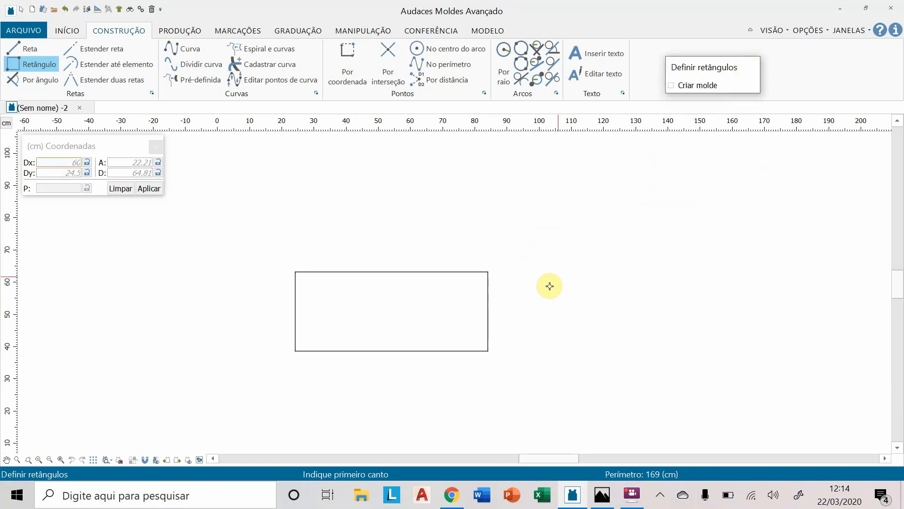
middle_drag(549, 284, 603, 236)
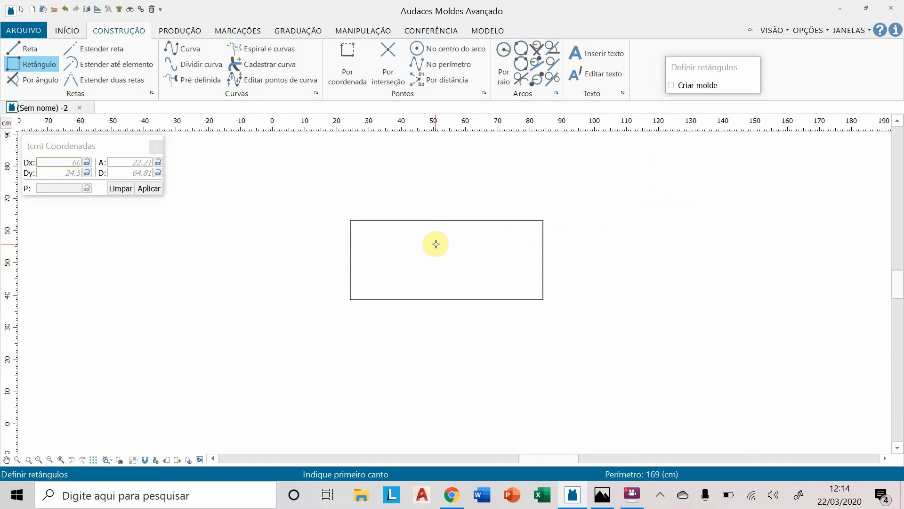
scroll(435, 243, up, 3)
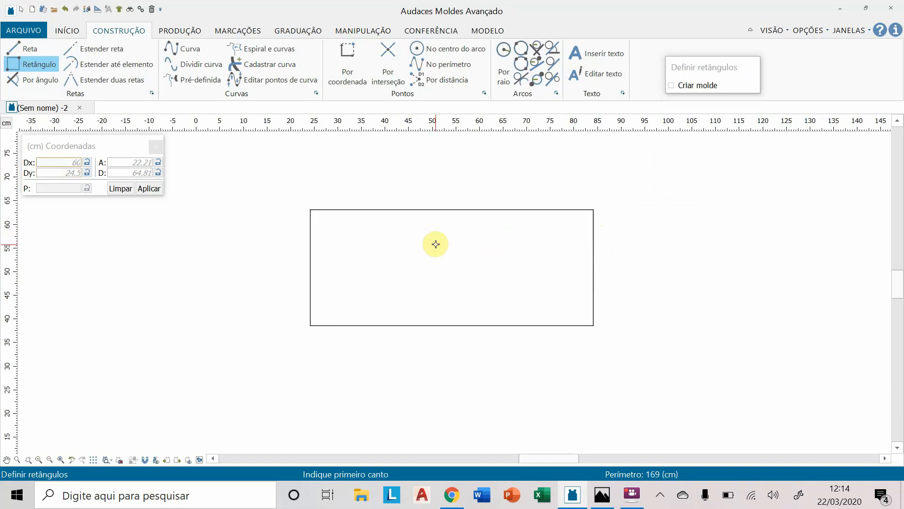
middle_drag(445, 220, 430, 248)
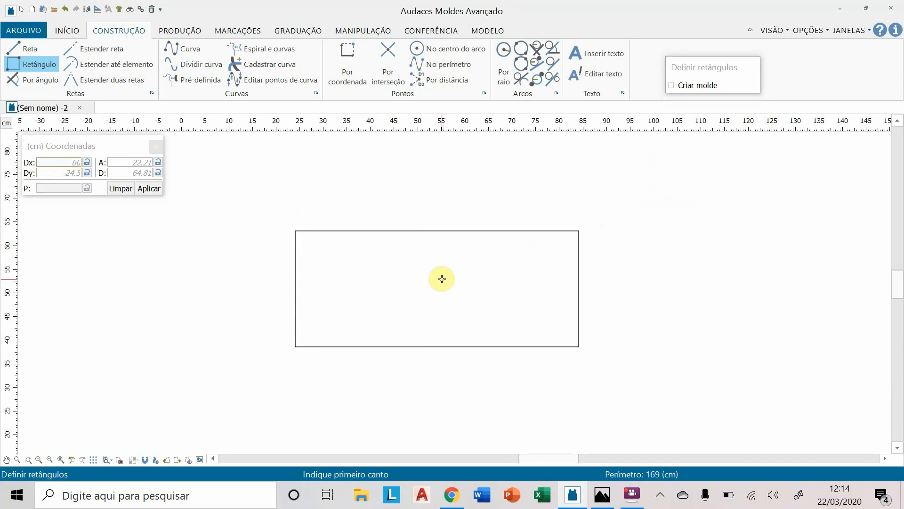
scroll(441, 280, up, 2)
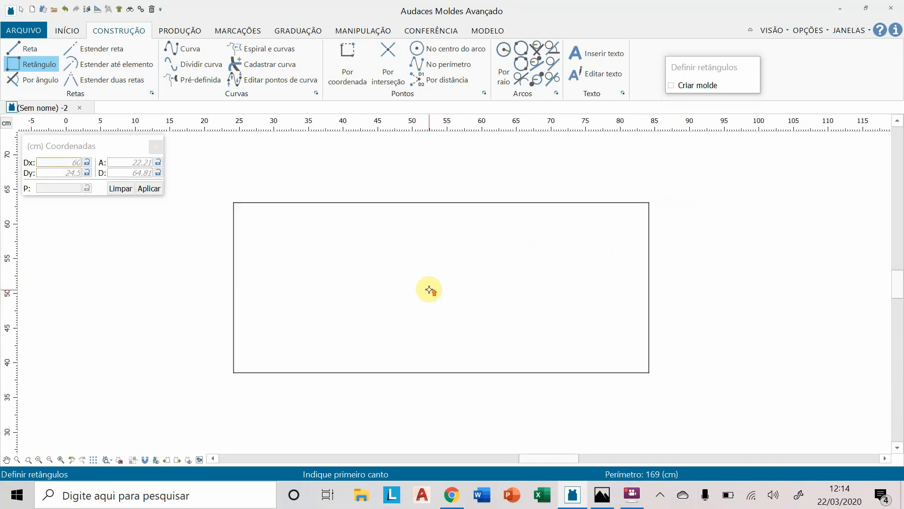
scroll(426, 267, down, 1)
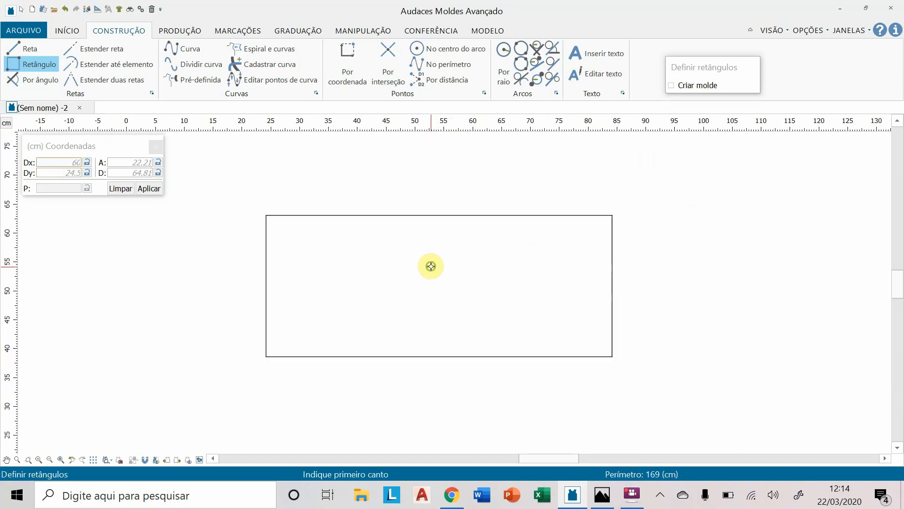
mouse_move(428, 264)
middle_down()
mouse_move(369, 293)
mouse_move(365, 281)
mouse_move(498, 281)
mouse_move(399, 273)
mouse_move(427, 270)
middle_up()
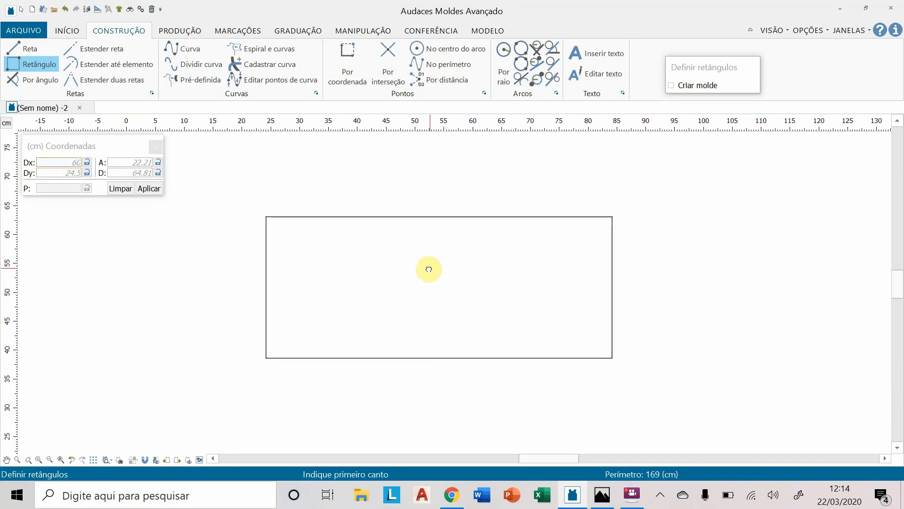
scroll(427, 270, up, 1)
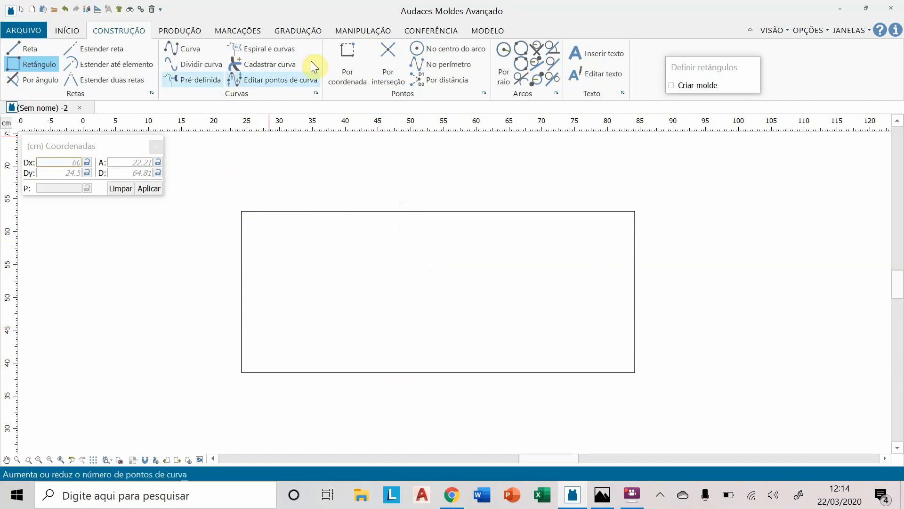
Step: Place hip-level points by coordinate on the rectangle's upper and lower edges, each 25 cm in Dx from its left corner
click(351, 52)
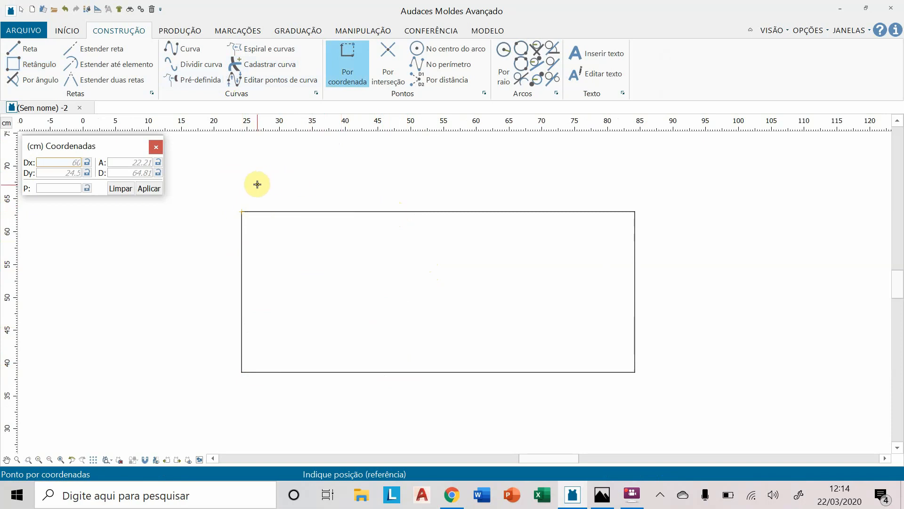
click(55, 163)
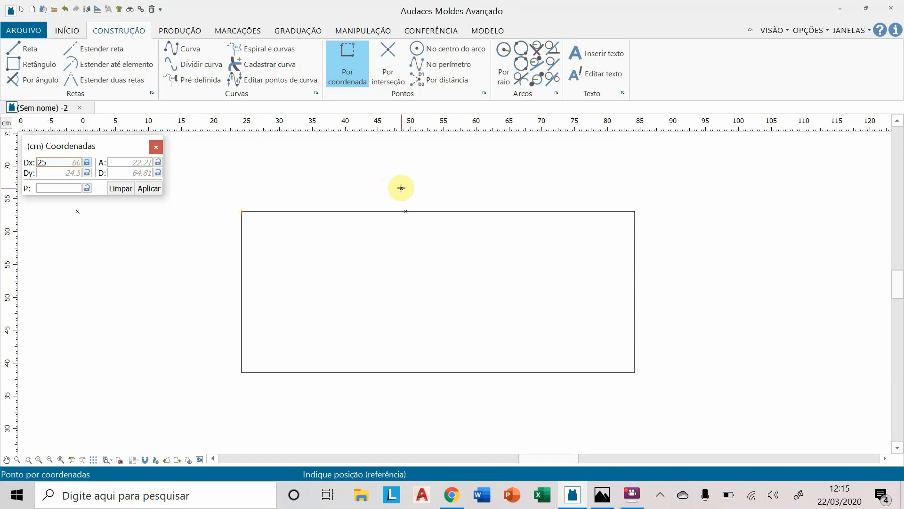
click(408, 214)
click(408, 213)
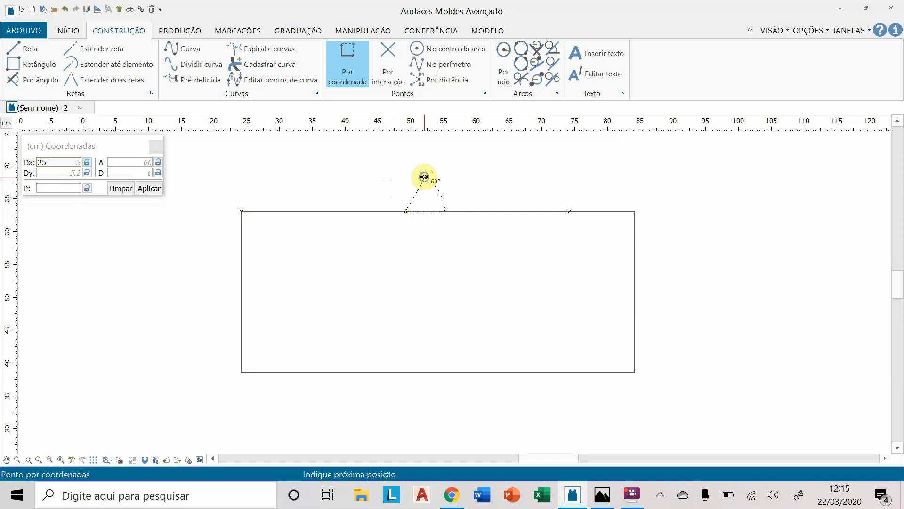
key(Return)
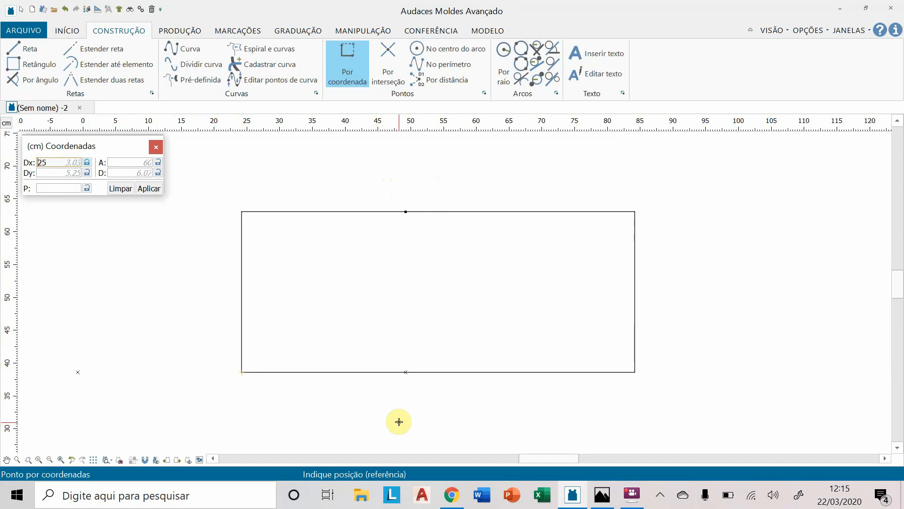
click(408, 372)
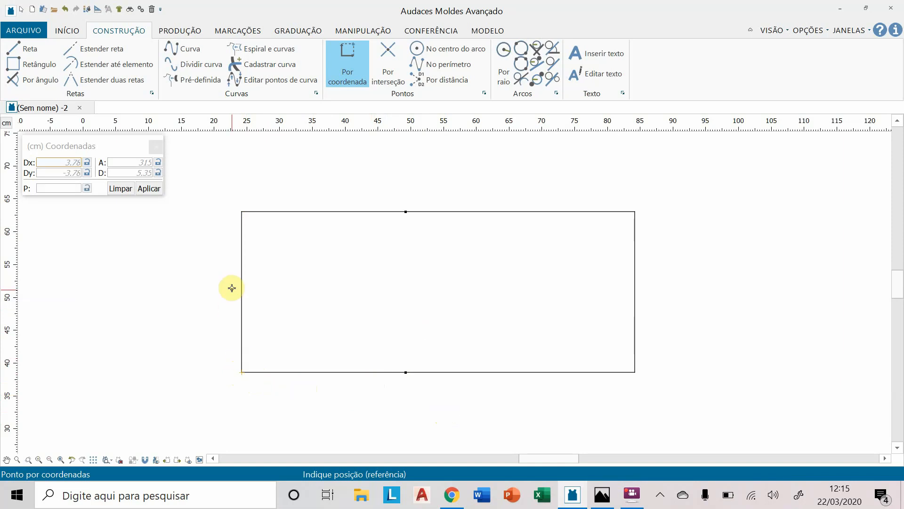
Step: Place a waist point on the rectangle's left edge, 19.5 cm in Dy above the lower-left corner
click(48, 171)
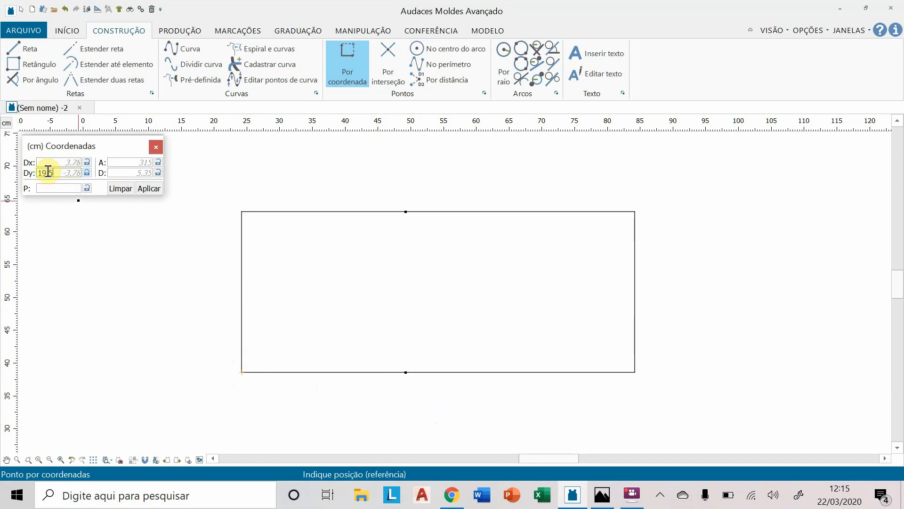
click(241, 244)
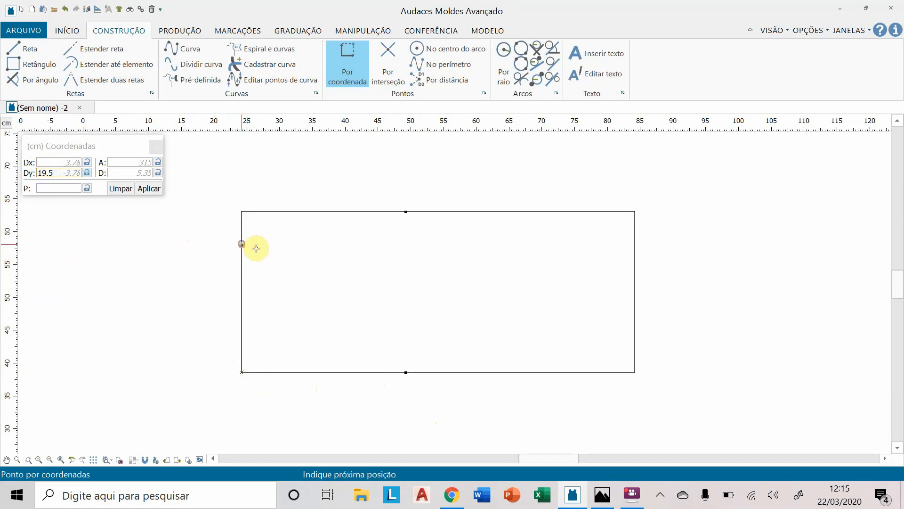
click(315, 263)
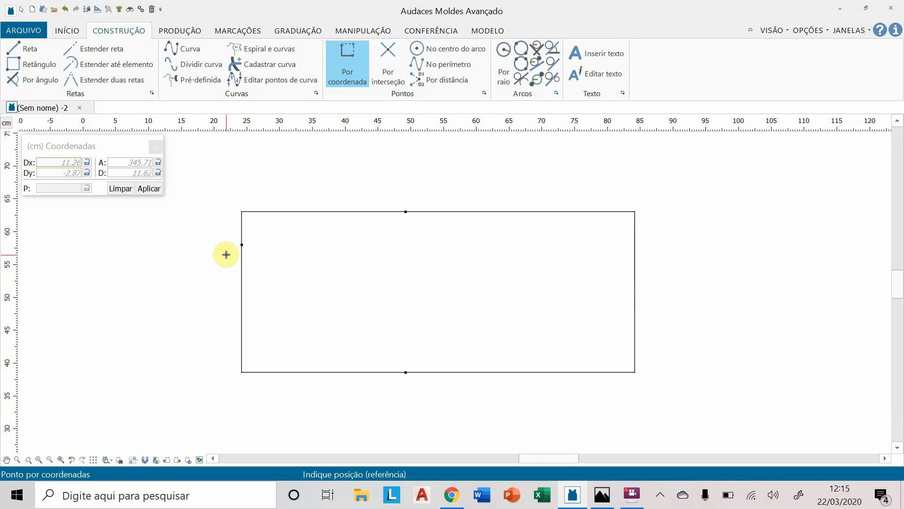
Step: Consult the skirt measurement sheet and place a waist-lowering point on the lower edge, 1 cm in Dx from the lower-left corner
click(602, 494)
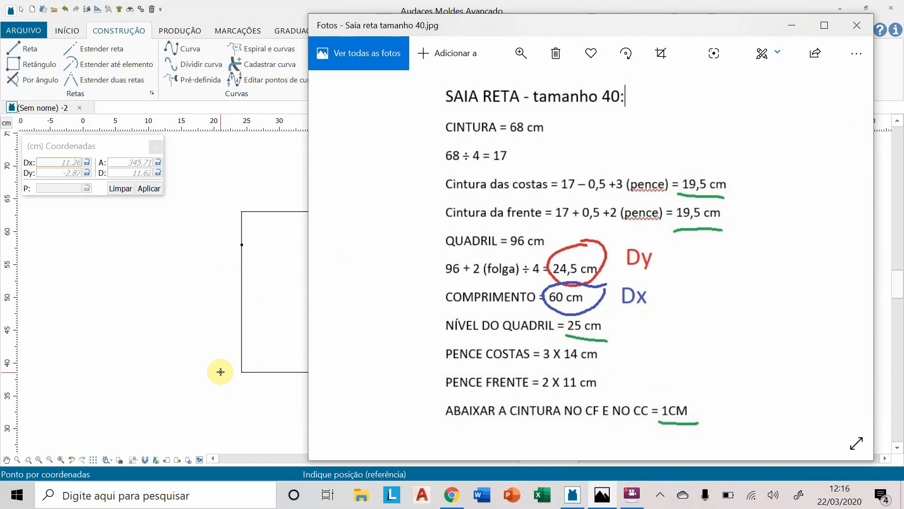
click(215, 354)
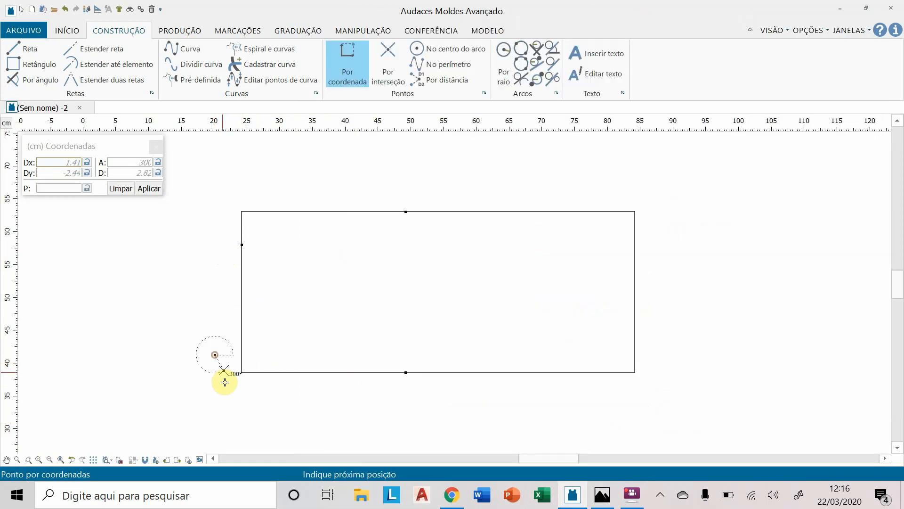
click(210, 339)
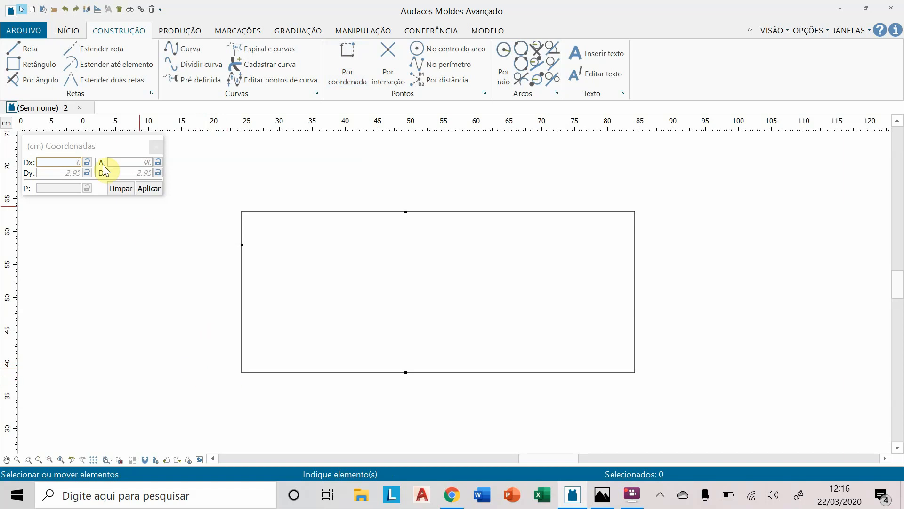
click(344, 66)
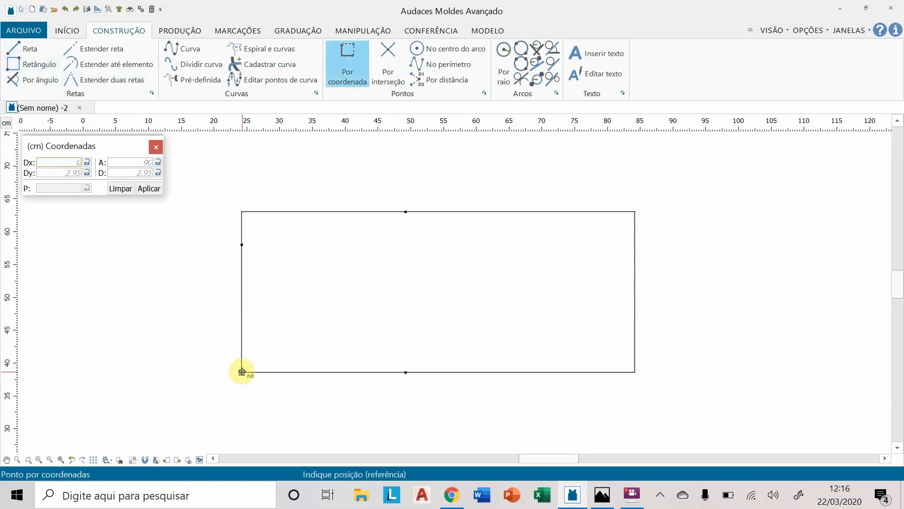
click(242, 372)
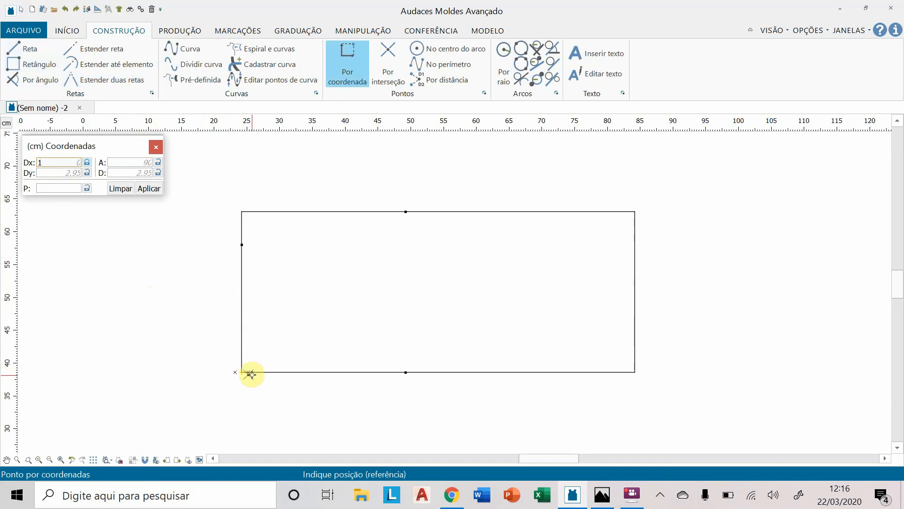
key(Return)
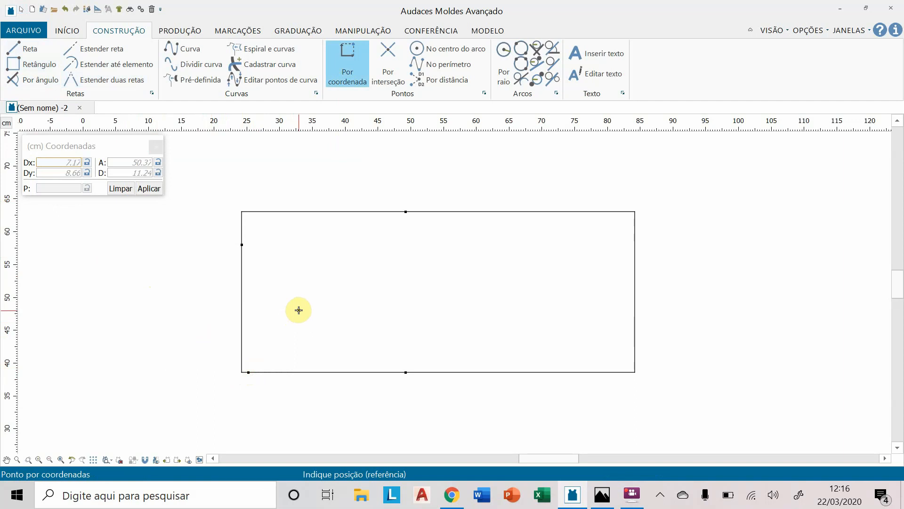
key(Escape)
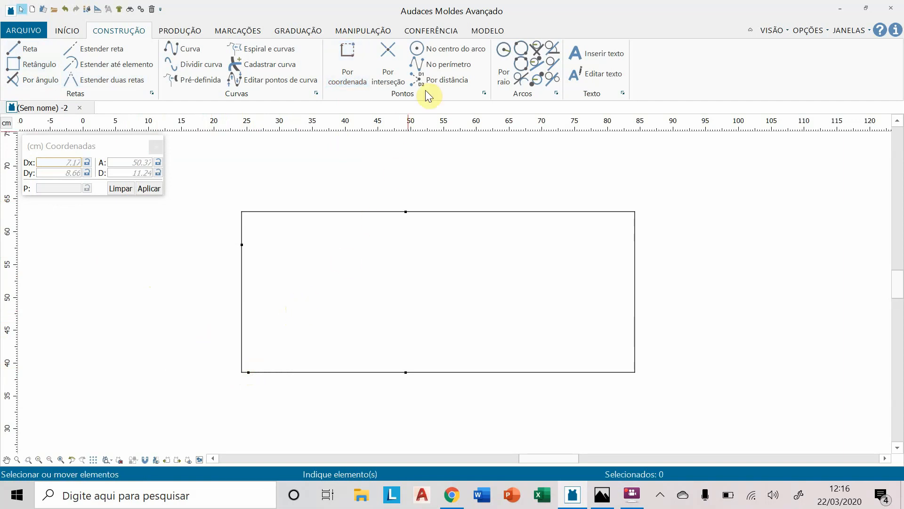
Step: Measure the distances from the upper-left and lower-left corners to the hip-level points on their edges
click(442, 31)
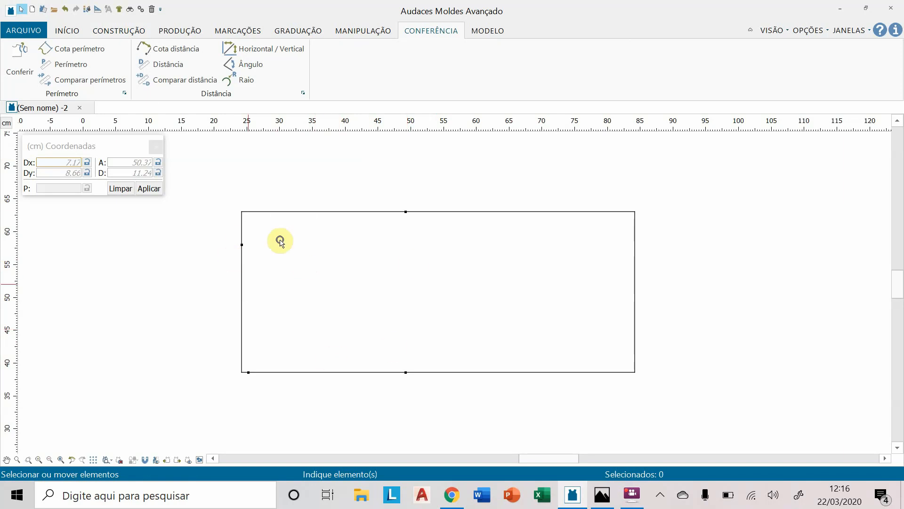
click(156, 64)
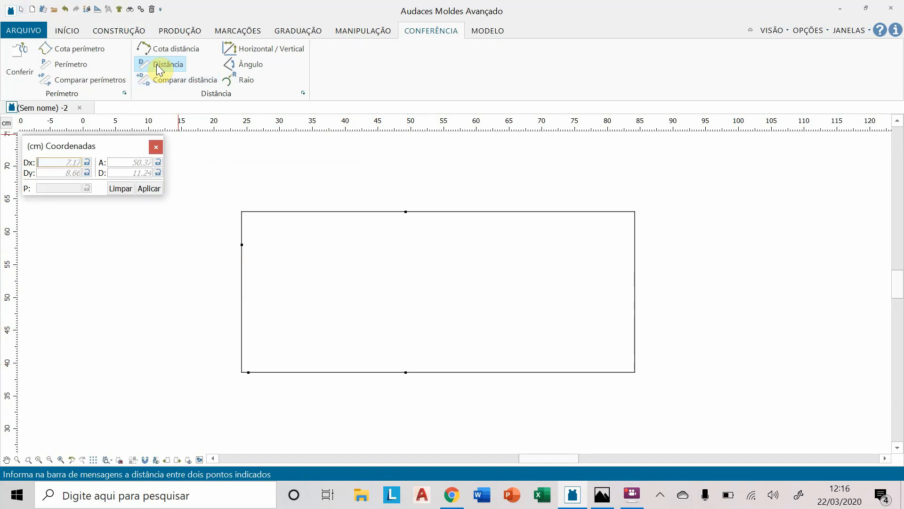
click(242, 211)
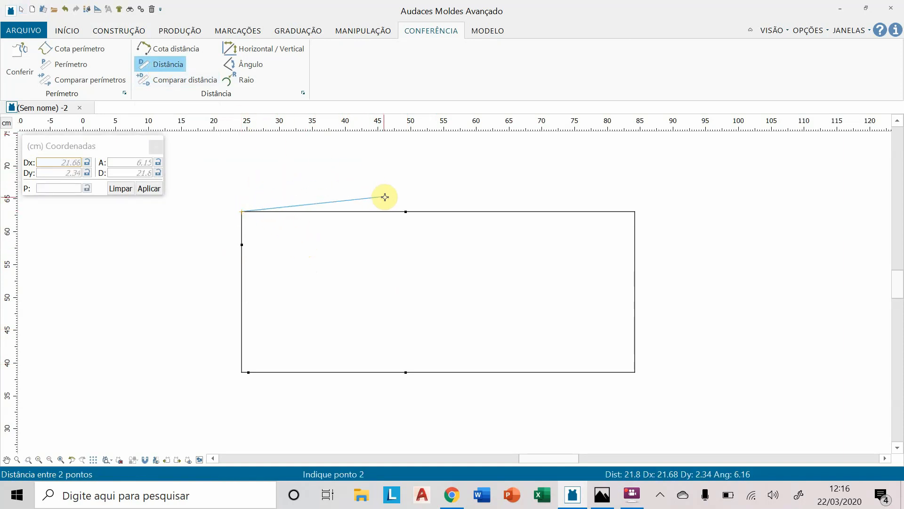
click(407, 212)
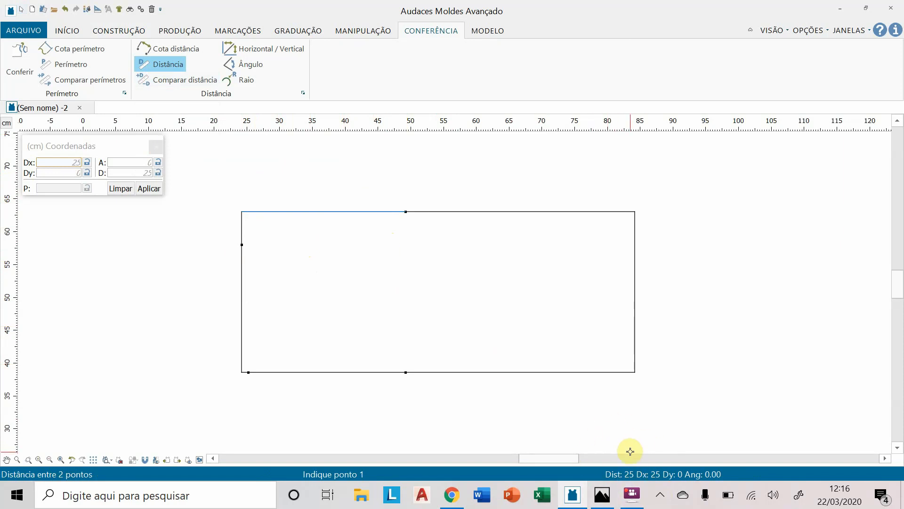
click(240, 373)
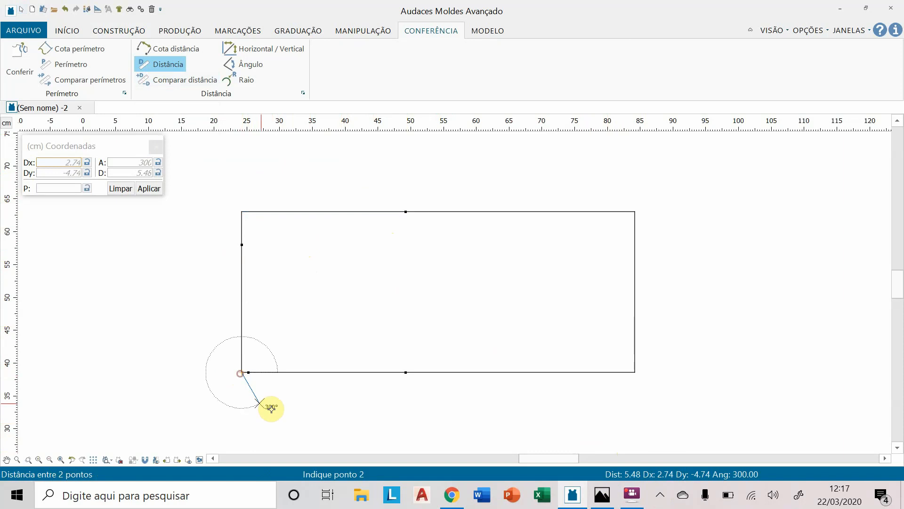
click(406, 372)
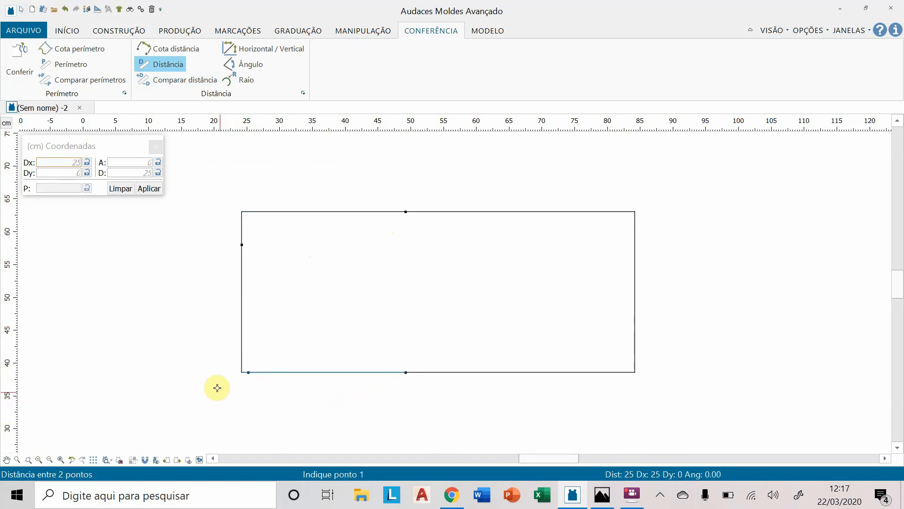
Step: Measure the distances from the rectangle's lower-left corner to the waist-lowering point and to the waist point on the left edge
click(242, 373)
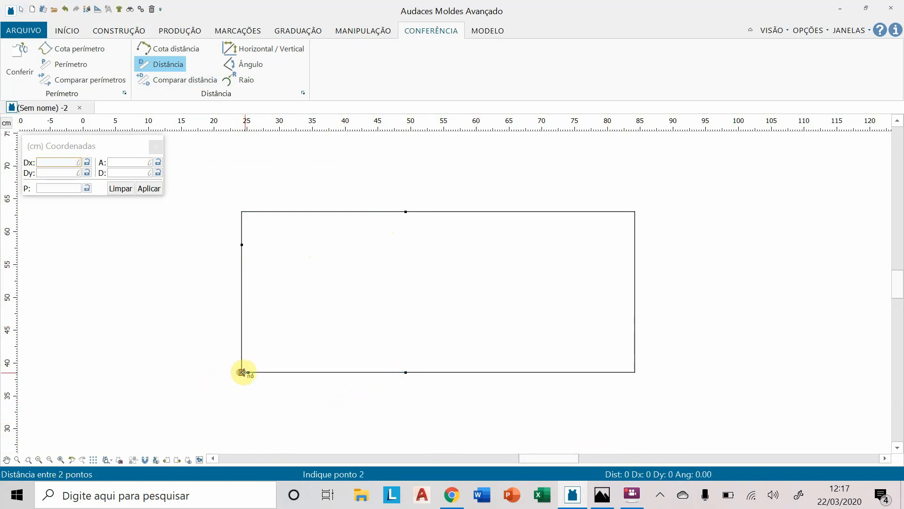
click(248, 372)
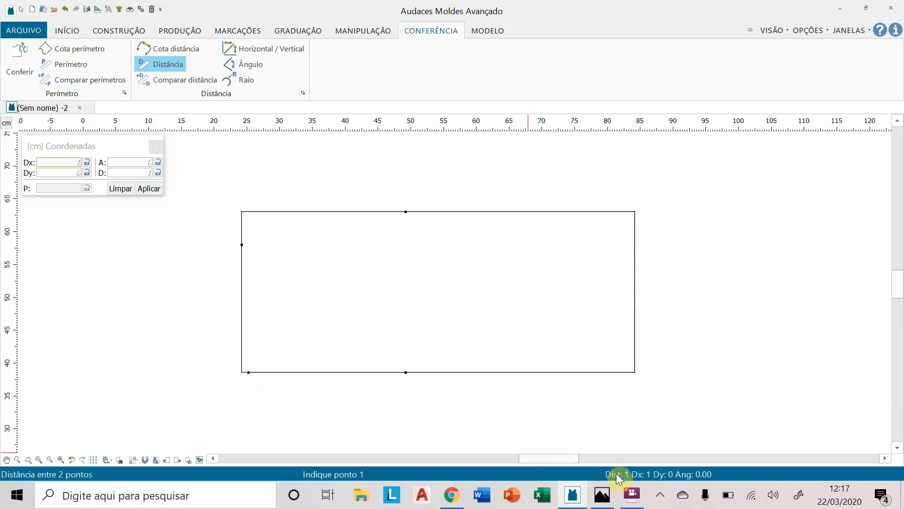
click(241, 372)
click(242, 244)
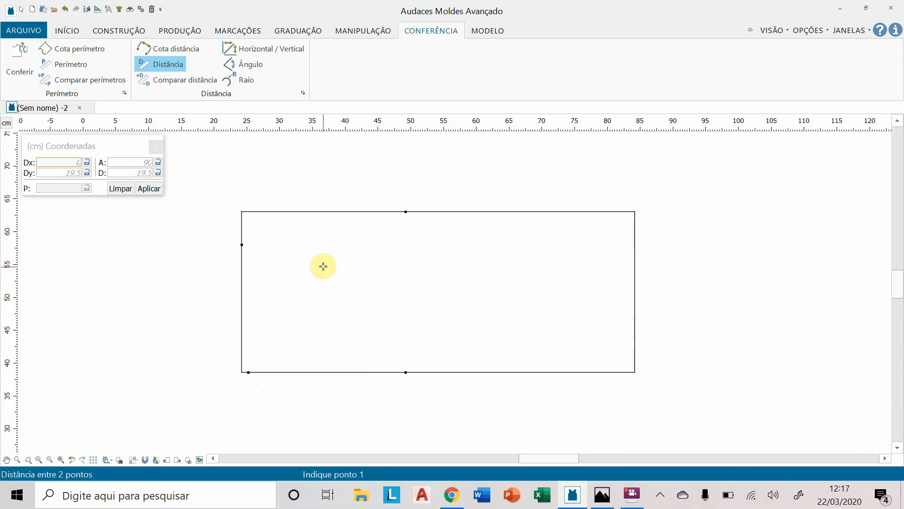
key(Escape)
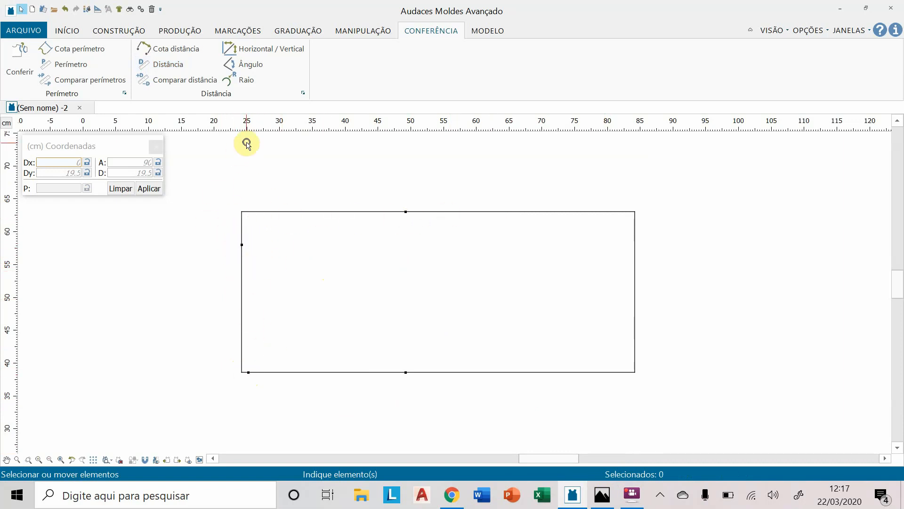
Step: Draw the waistline as a two-point arc from the left-edge waist point to the waist-lowering point, with a radius of about 202 cm
click(119, 32)
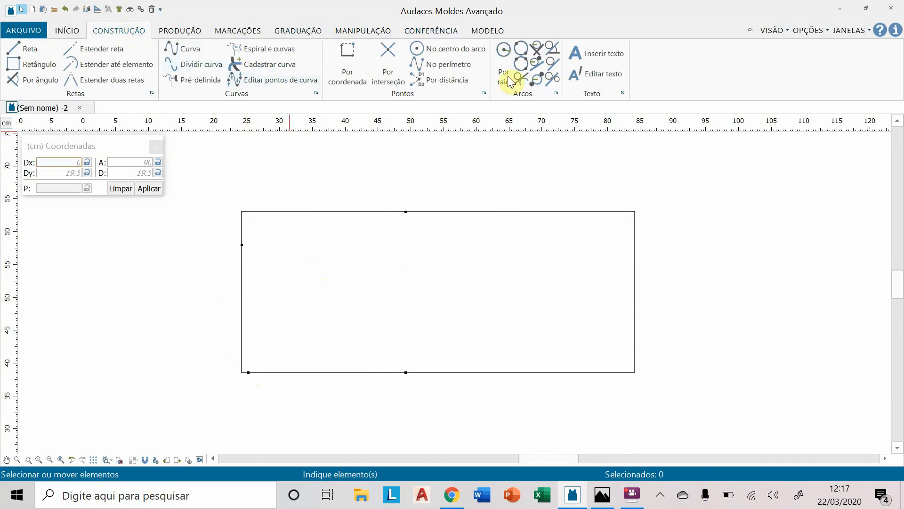
click(522, 52)
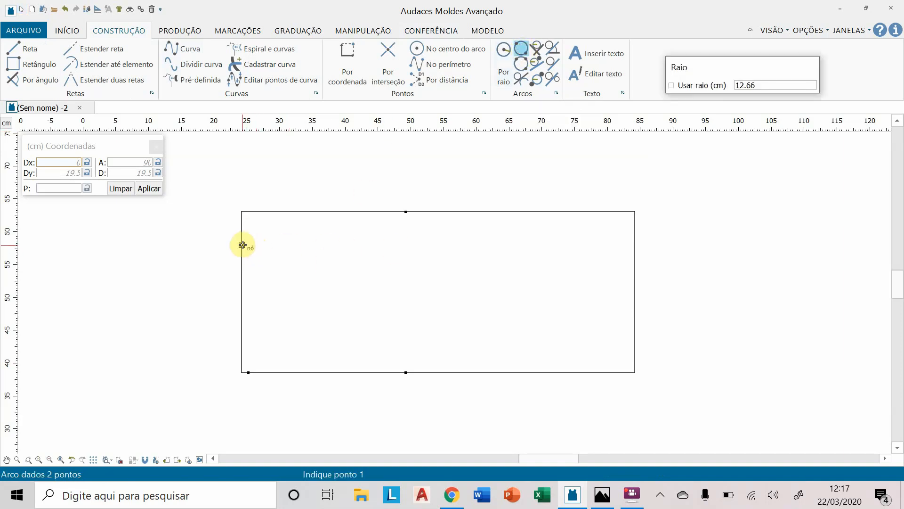
click(242, 244)
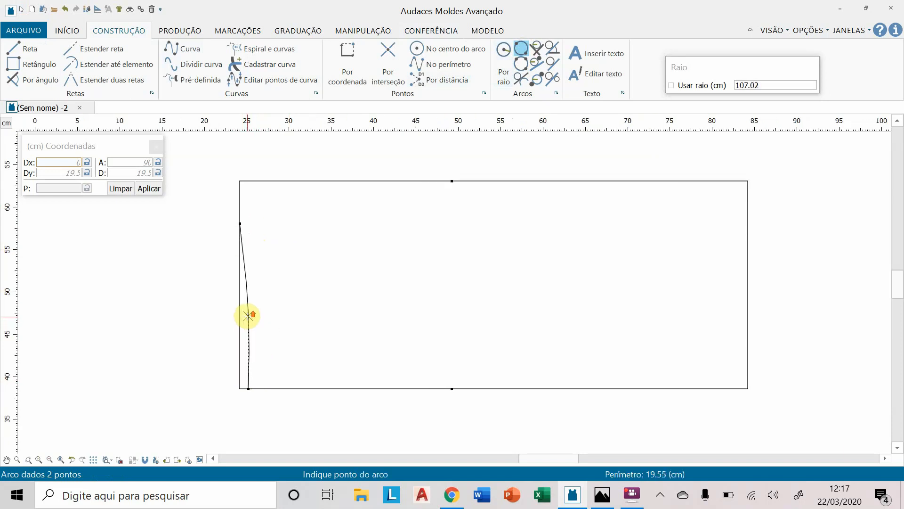
scroll(248, 316, up, 2)
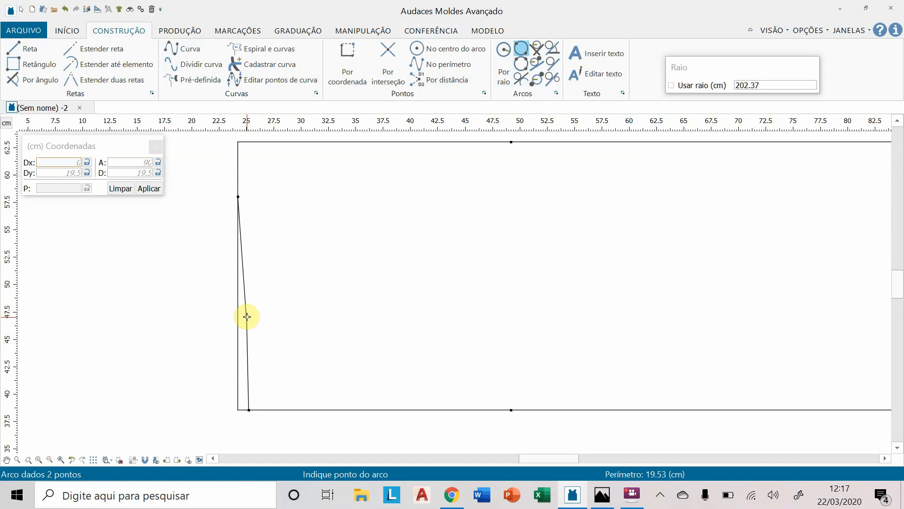
click(247, 316)
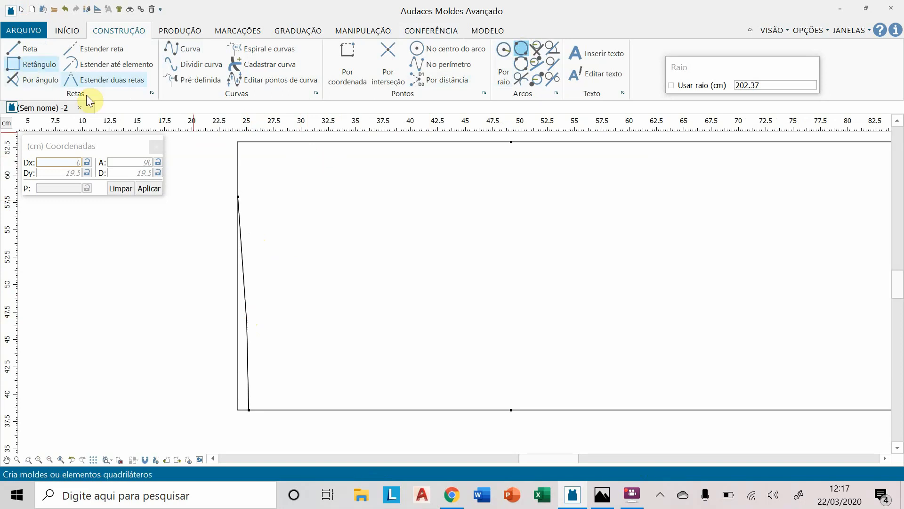
click(30, 52)
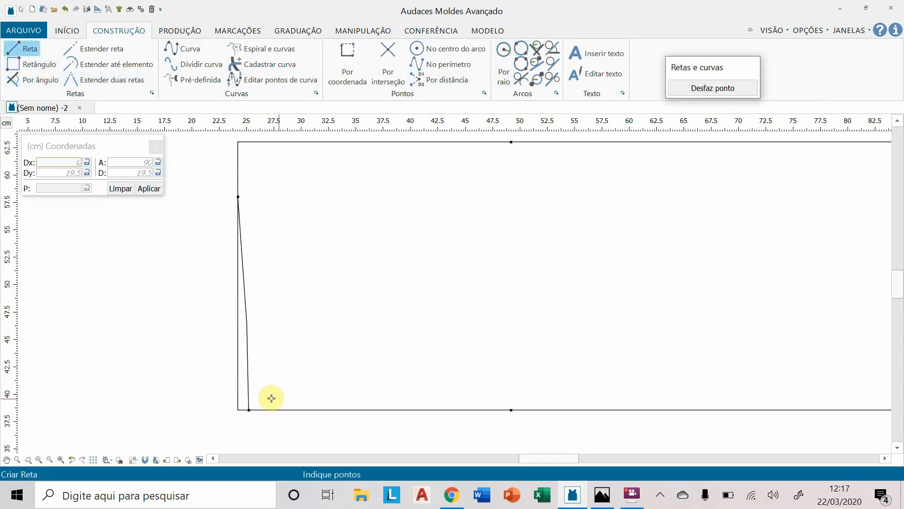
click(249, 408)
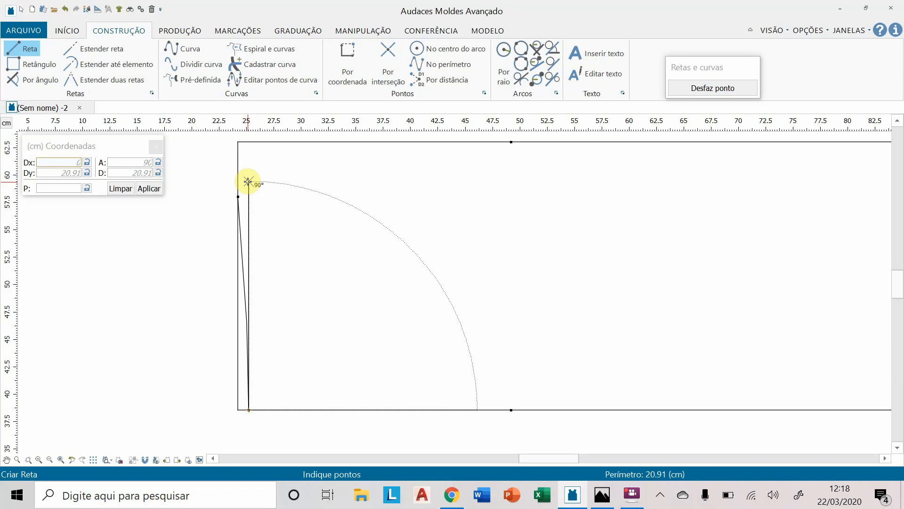
key(Escape)
key(Escape)
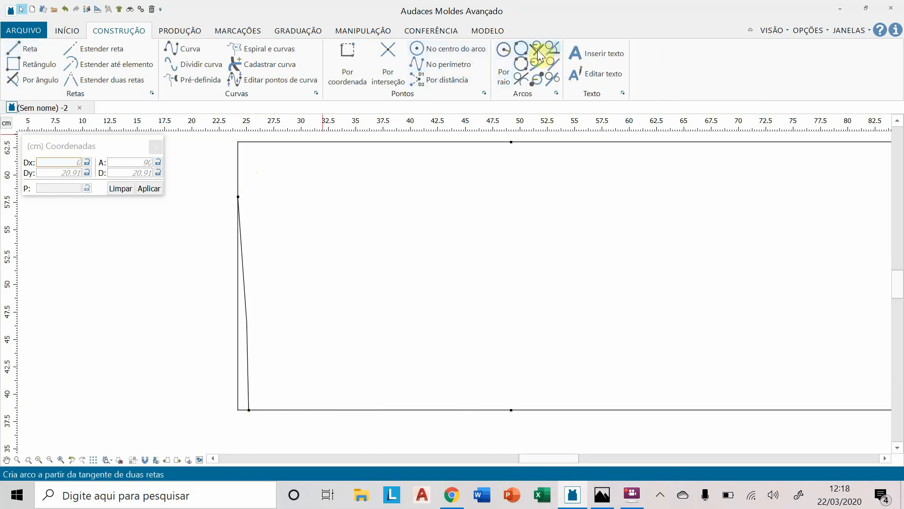
Step: Draw the side hip curve as a two-point arc from the waist point to the upper hip-level point, with a radius of about 66 cm
click(520, 48)
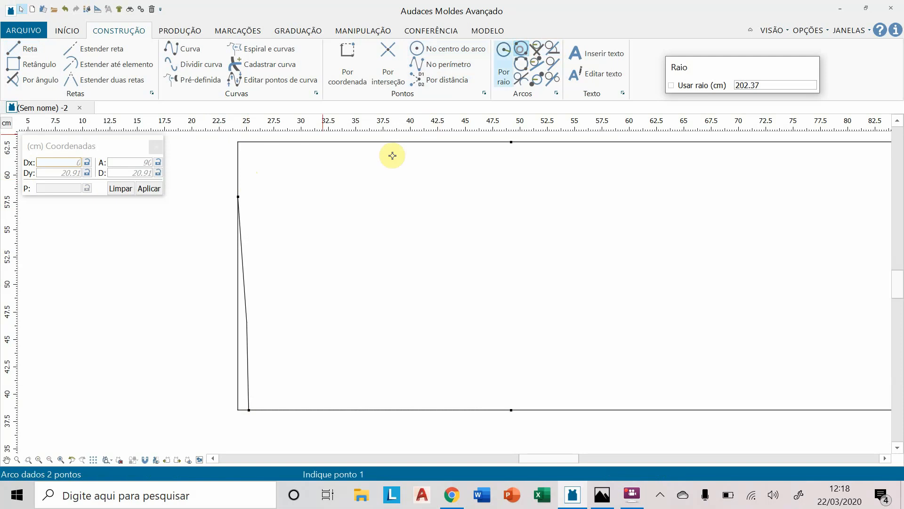
click(239, 196)
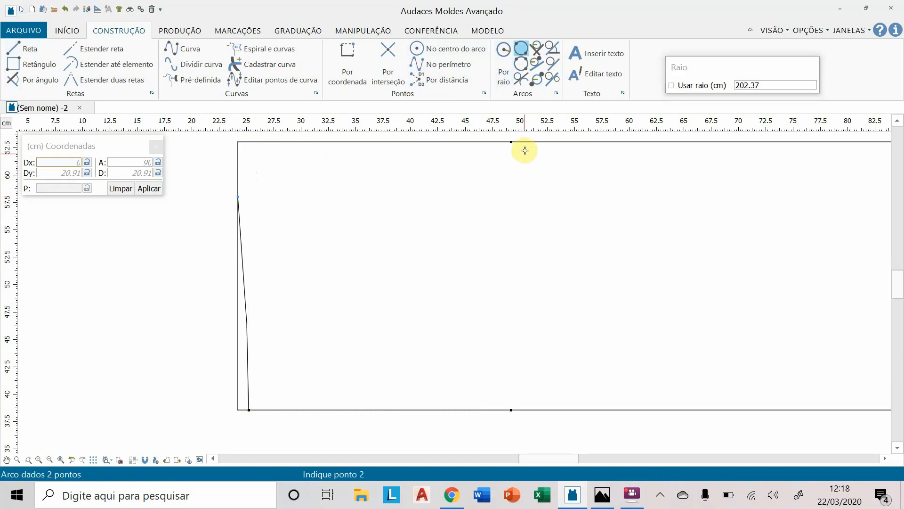
click(511, 142)
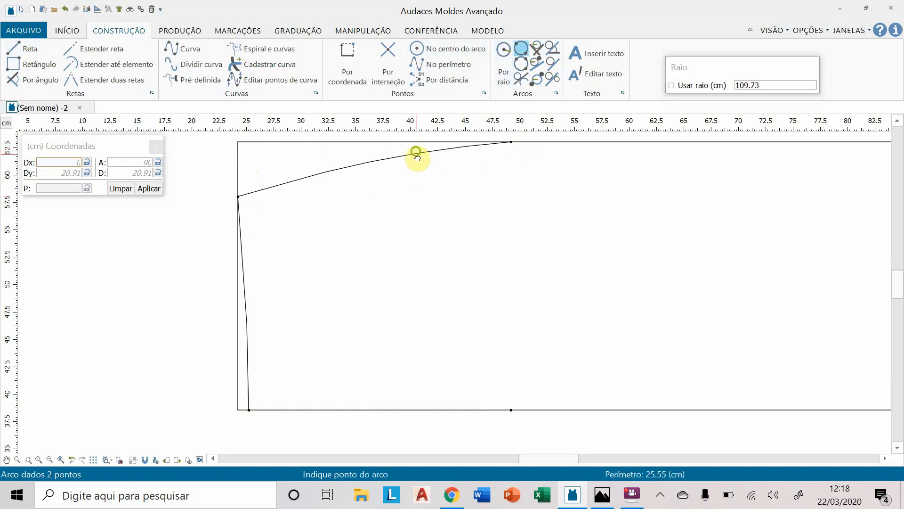
middle_drag(414, 151, 395, 204)
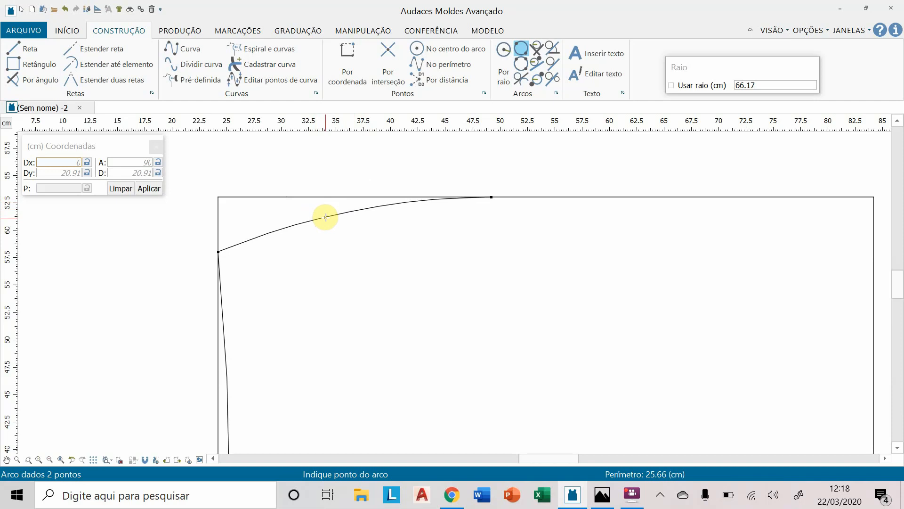
click(325, 217)
scroll(414, 273, down, 2)
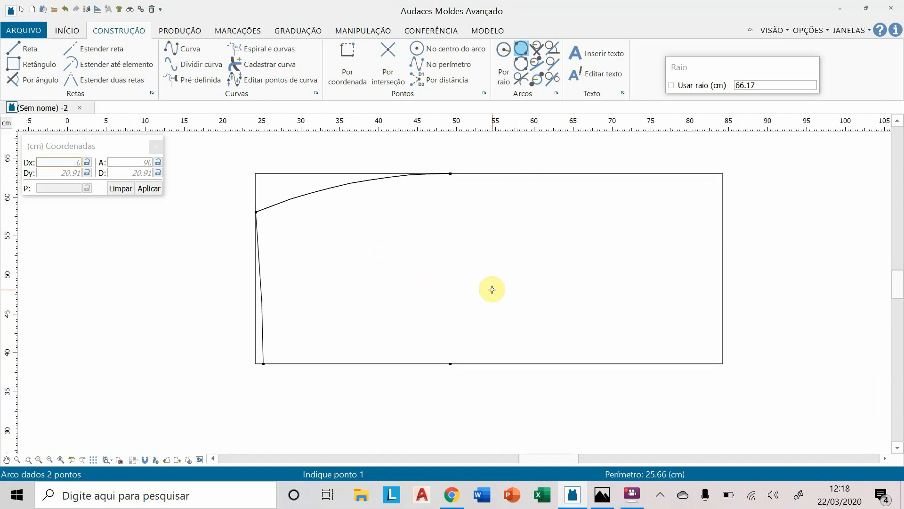
right_click(480, 237)
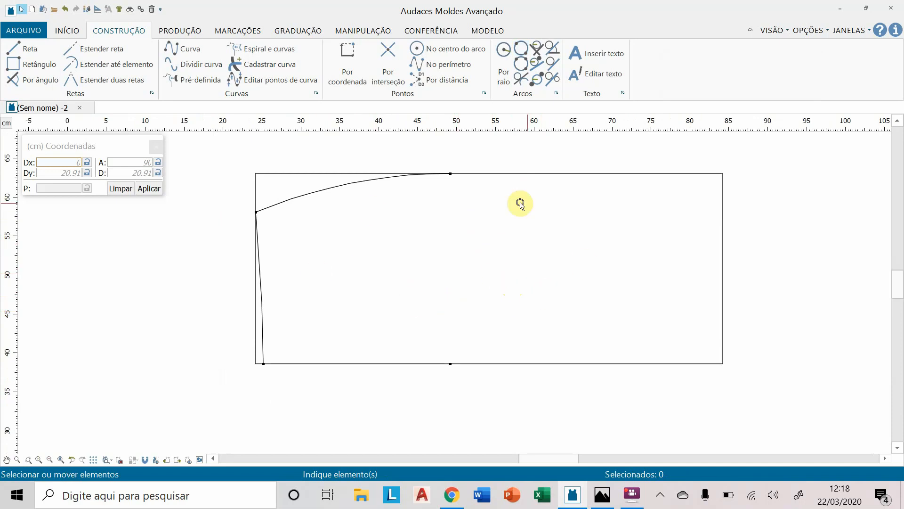
Step: Extract the skirt piece from the draft in Automático mode, place it about 31 cm straight below, and move the Coordenadas window off the piece list
scroll(477, 241, down, 1)
scroll(478, 241, down, 1)
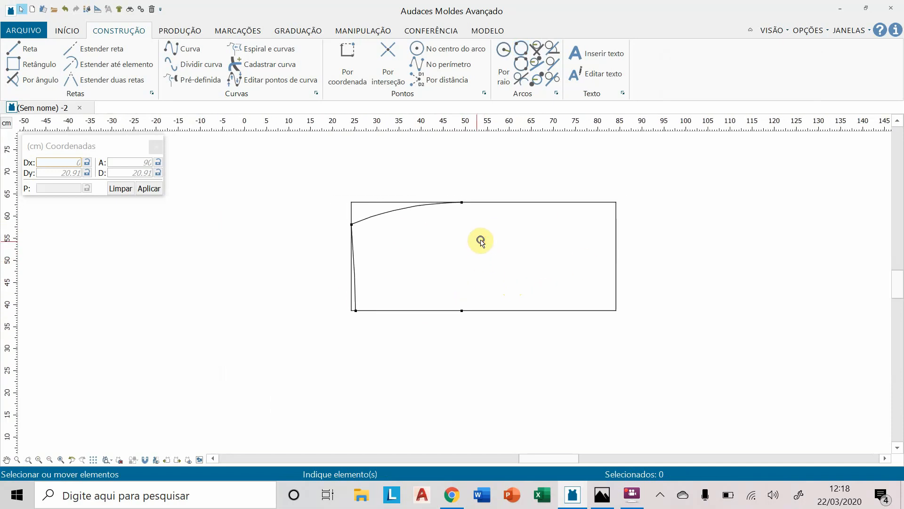
middle_drag(466, 228, 424, 198)
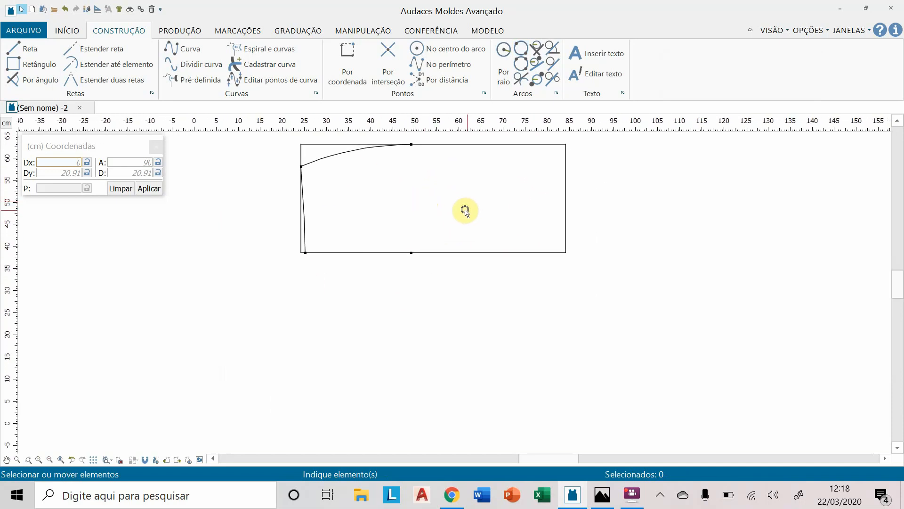
click(181, 30)
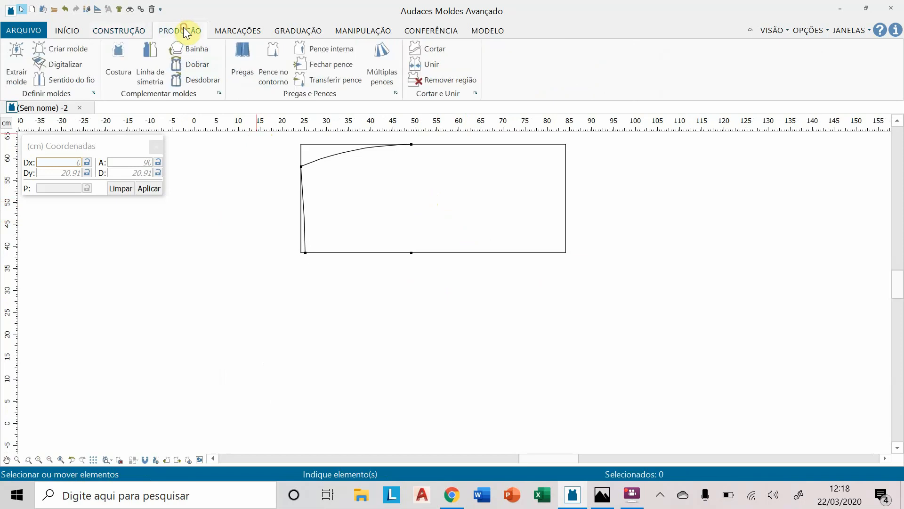
click(17, 55)
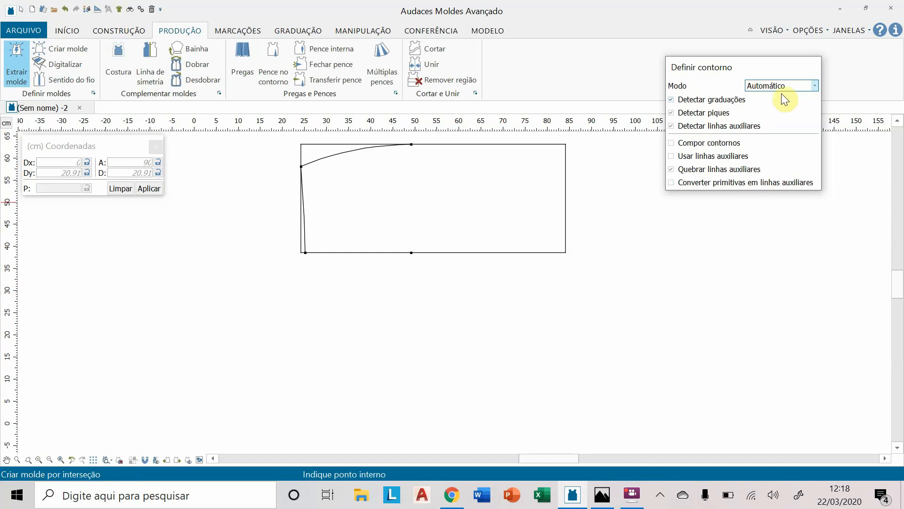
click(432, 195)
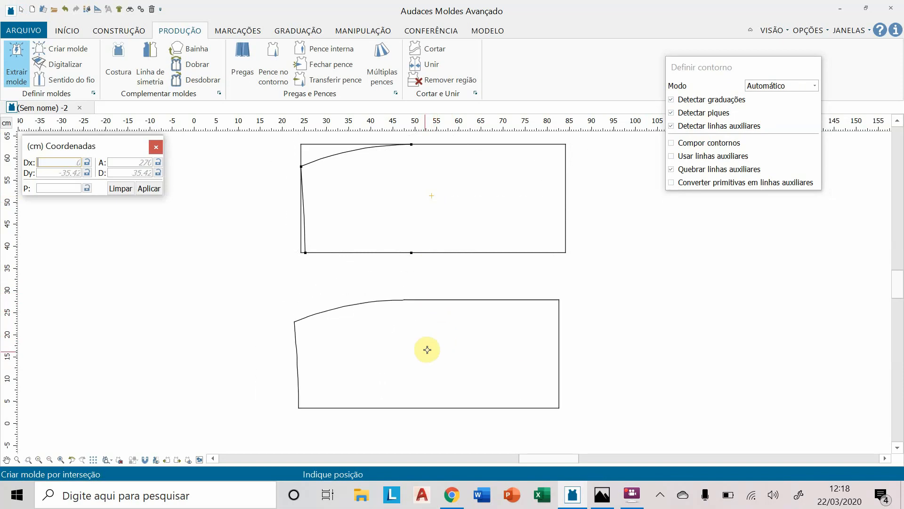
click(424, 330)
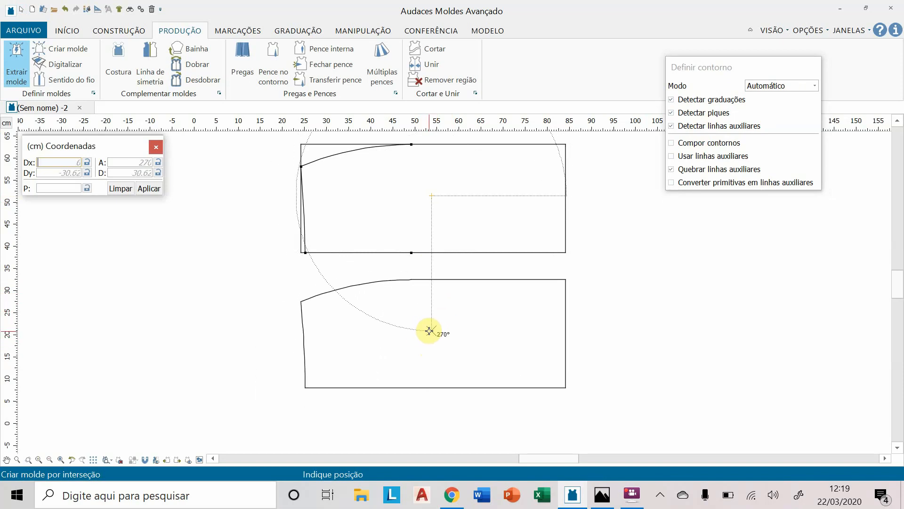
click(429, 329)
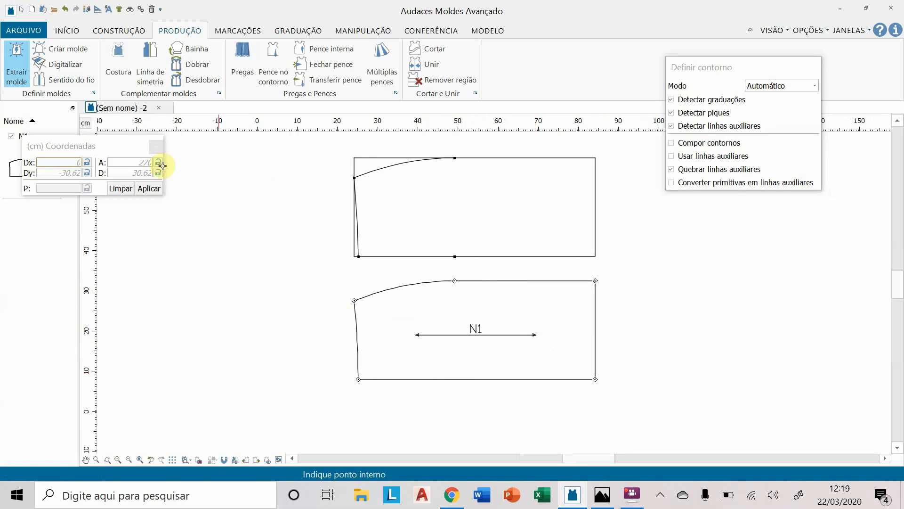
drag(93, 142, 173, 141)
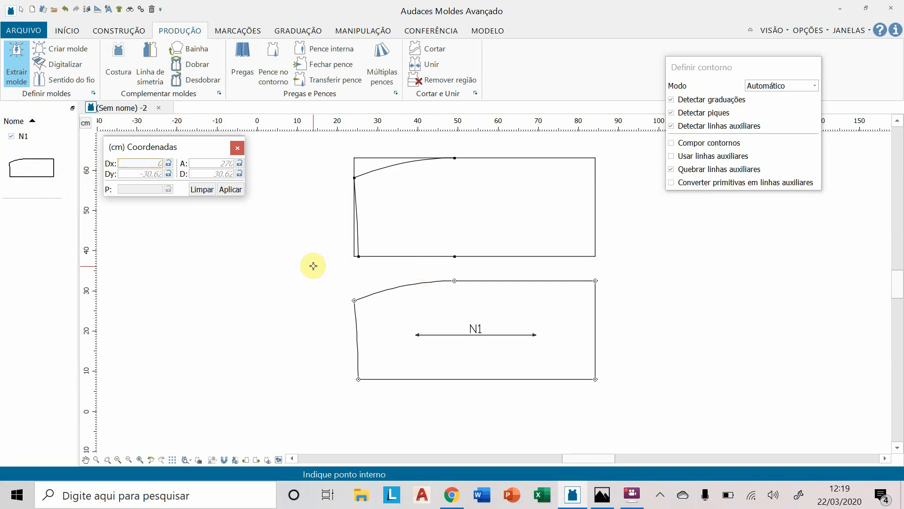
right_click(240, 240)
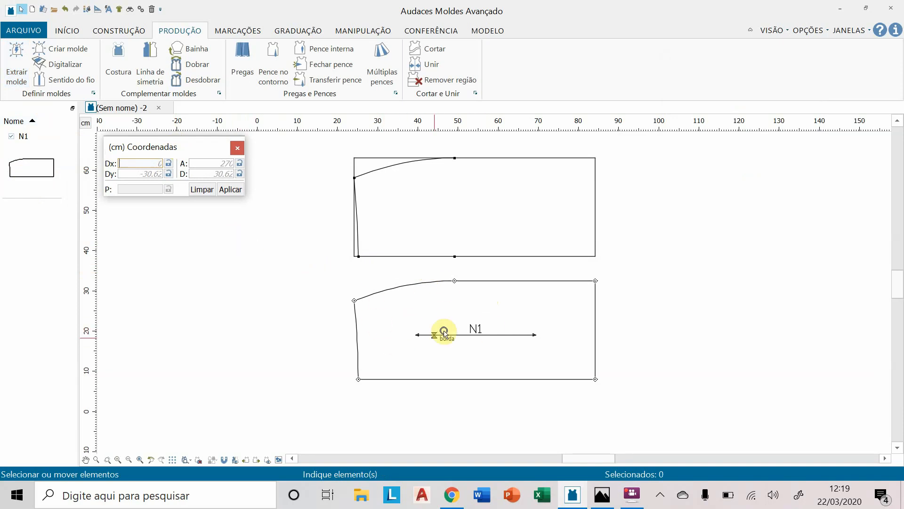
Step: Consult the skirt measurement sheet, and duplicate the extracted pattern piece, placing the copy beside the original on its right
click(601, 495)
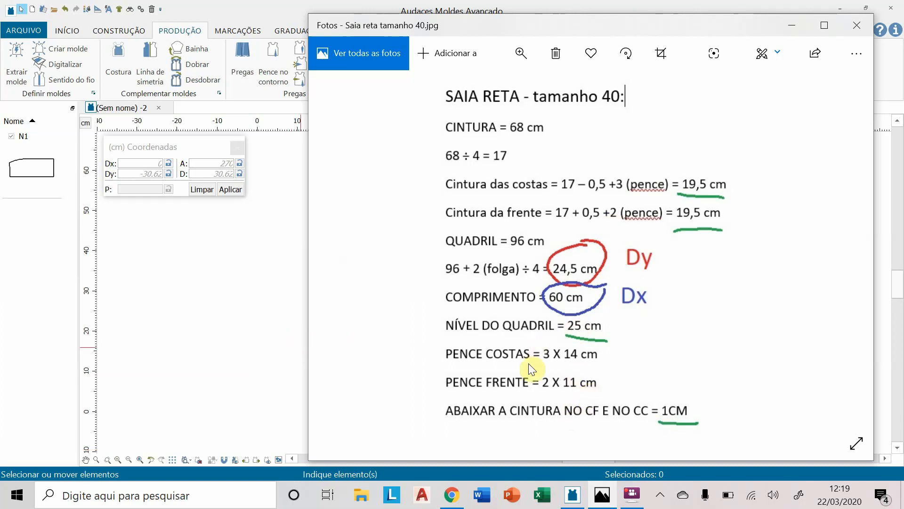
click(248, 319)
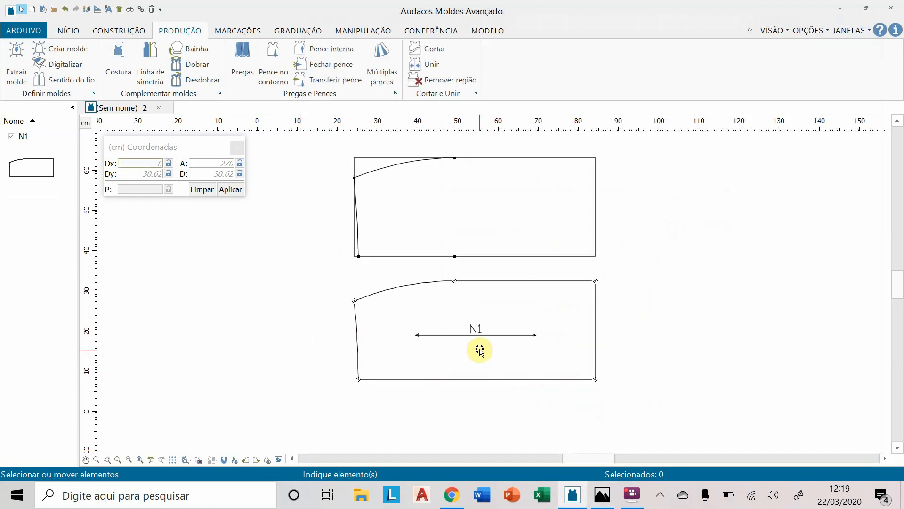
click(474, 330)
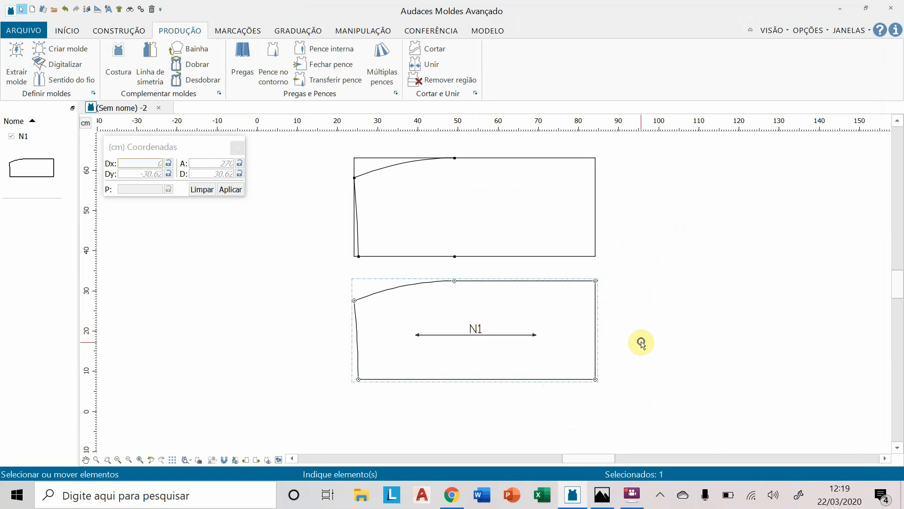
key(ctrl+c)
key(ctrl+v)
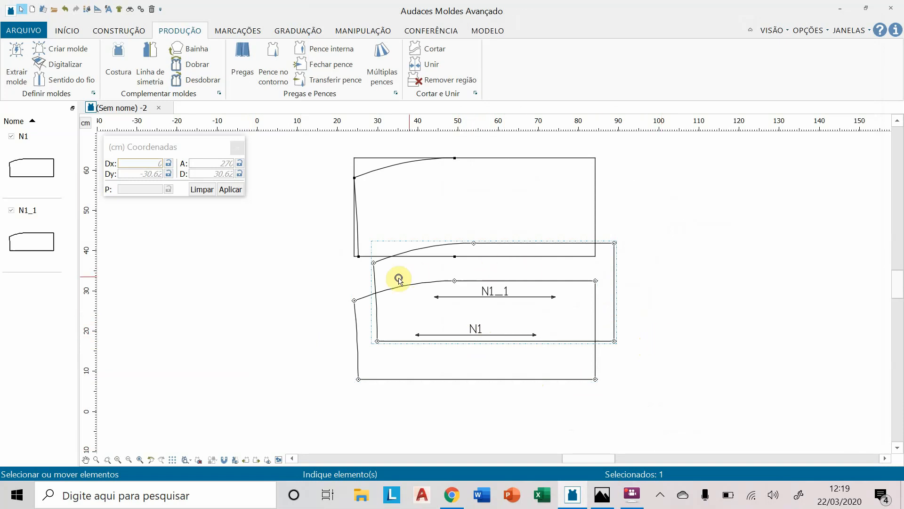
drag(373, 281, 632, 312)
click(631, 252)
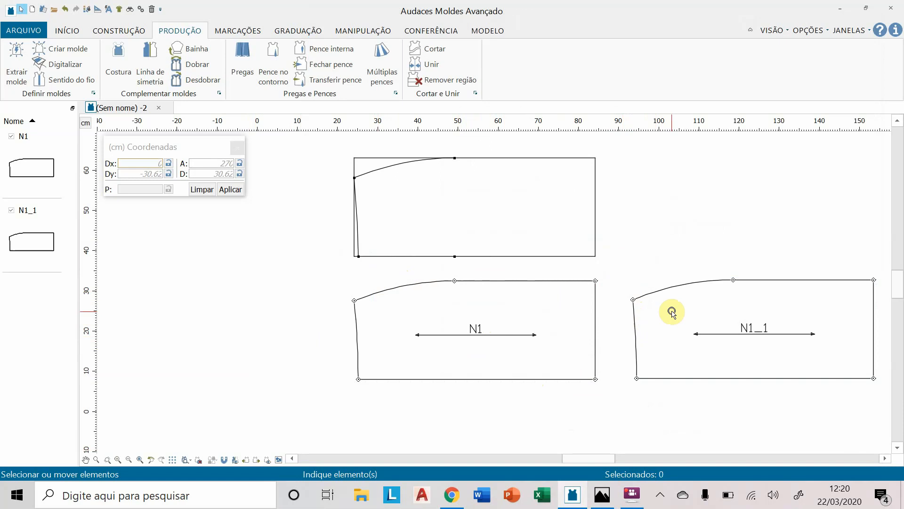
Step: Mirror the duplicated skirt piece N1_1 in Horizontal mode without making a copy
click(664, 288)
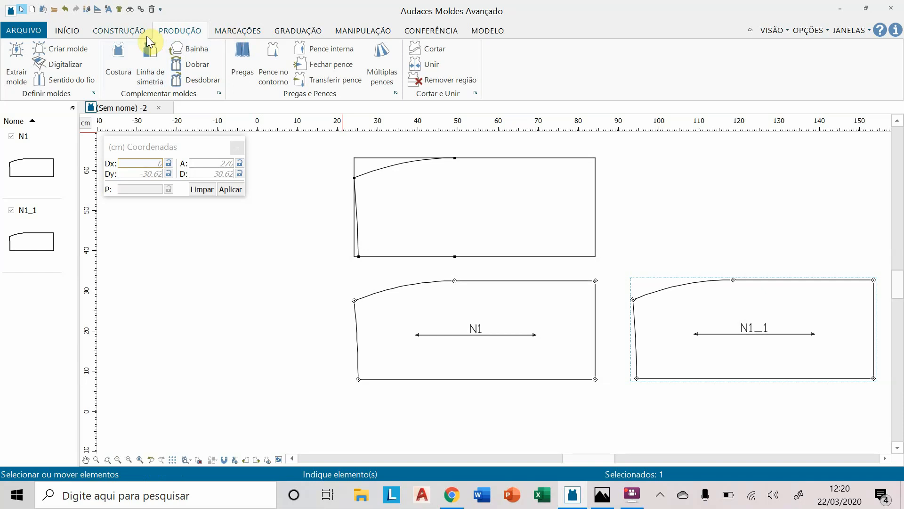
click(366, 33)
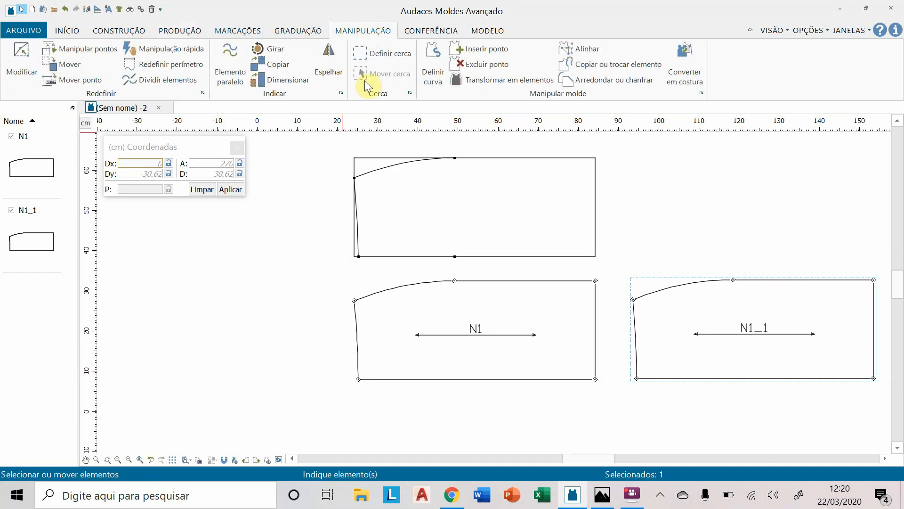
click(329, 52)
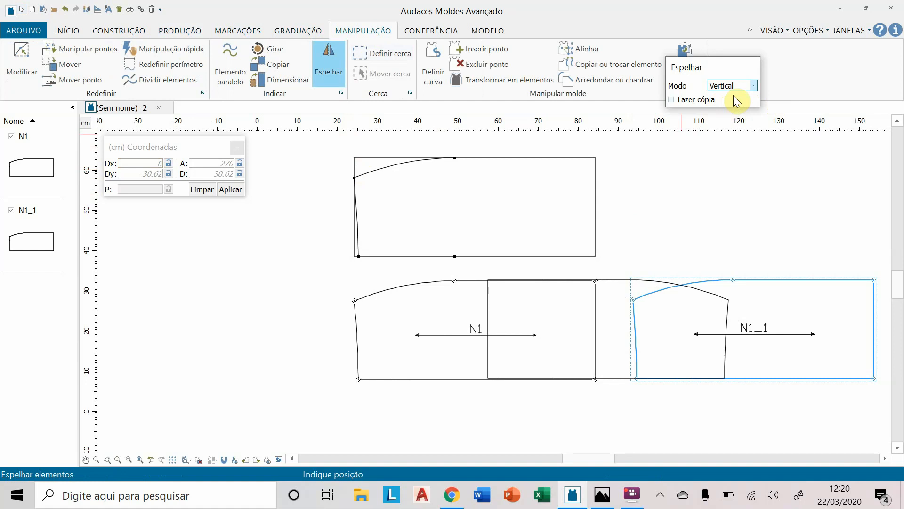
click(750, 87)
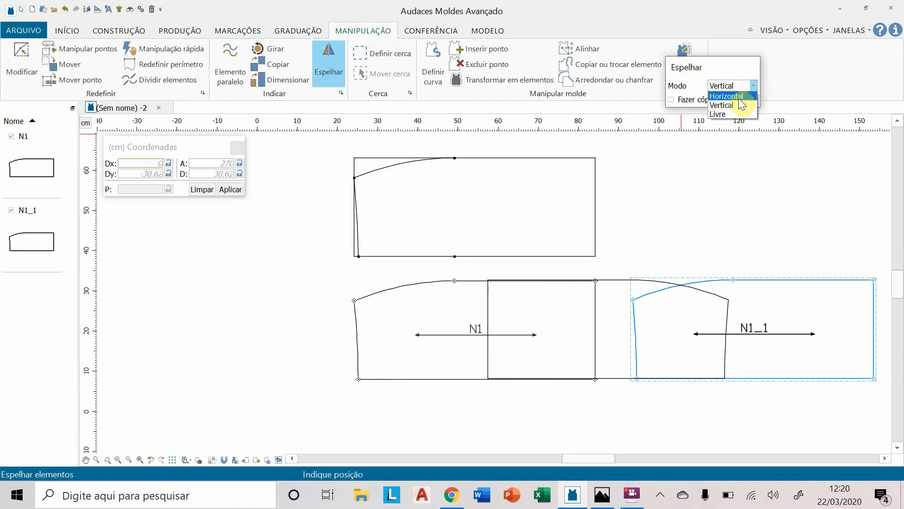
click(738, 97)
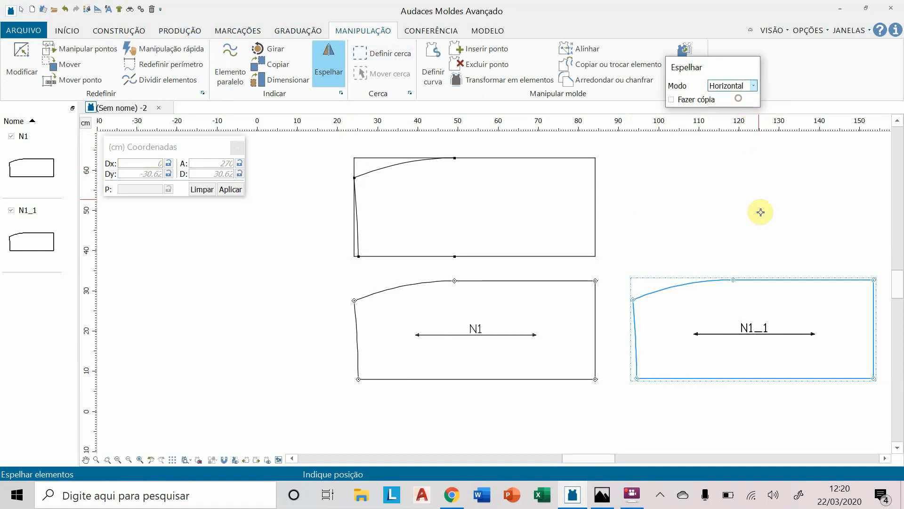
click(742, 332)
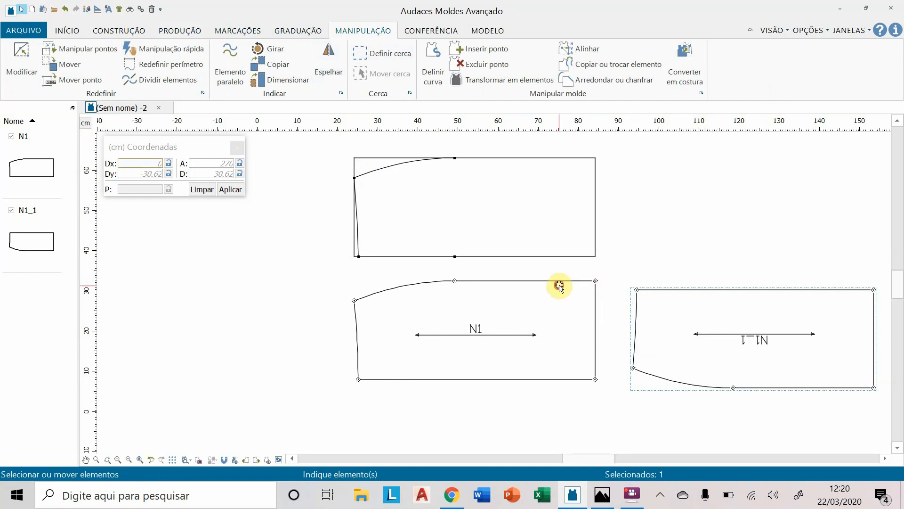
Step: Move piece N1 lower, align the mirrored N1_1 corner to corner above it, and shift N1_1 upward to leave a gap of about 4 cm
drag(555, 285, 518, 331)
click(534, 283)
drag(534, 283, 510, 402)
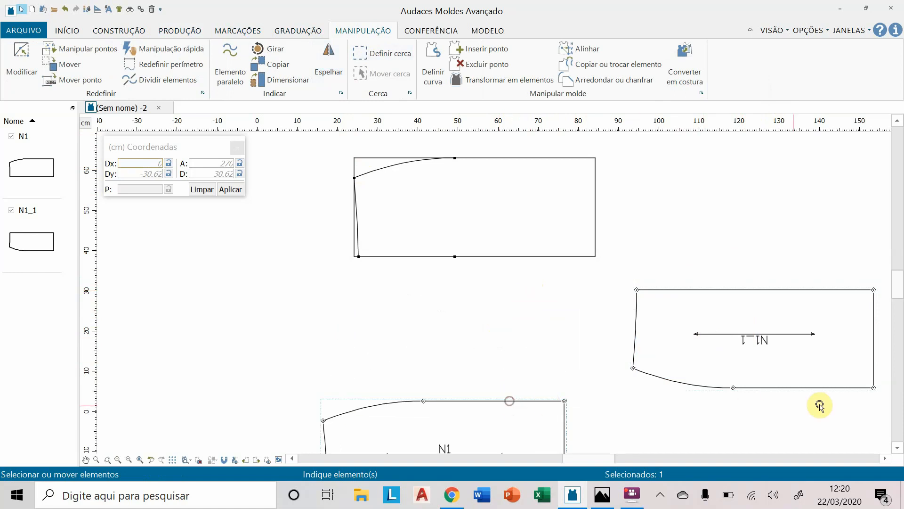
drag(873, 387, 562, 401)
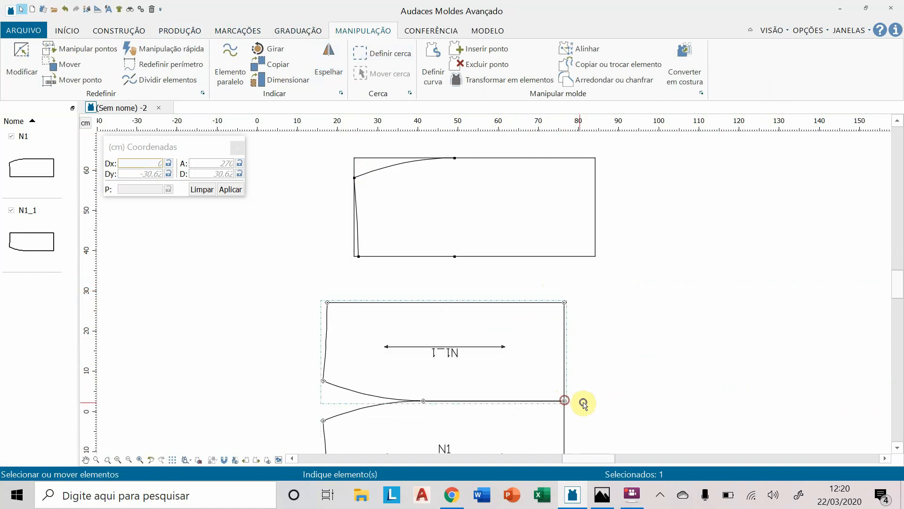
scroll(617, 226, down, 3)
middle_drag(575, 314, 573, 318)
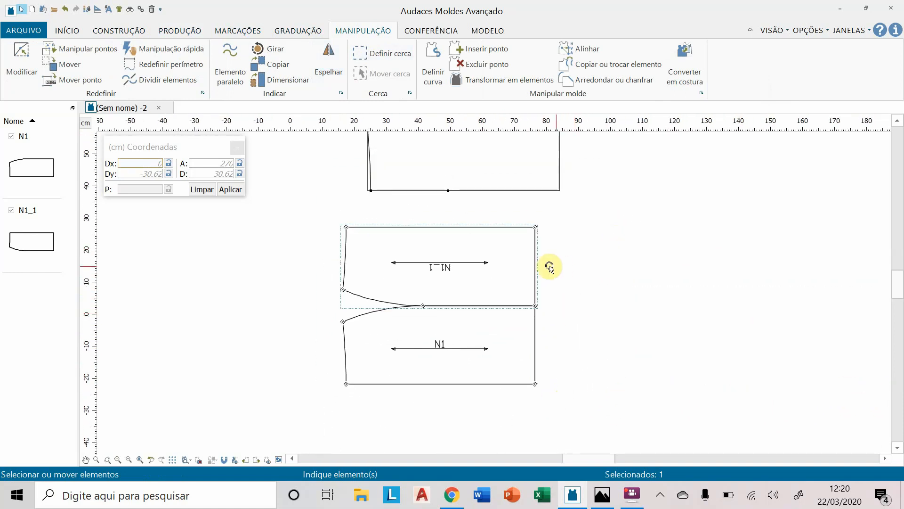
drag(535, 280, 535, 267)
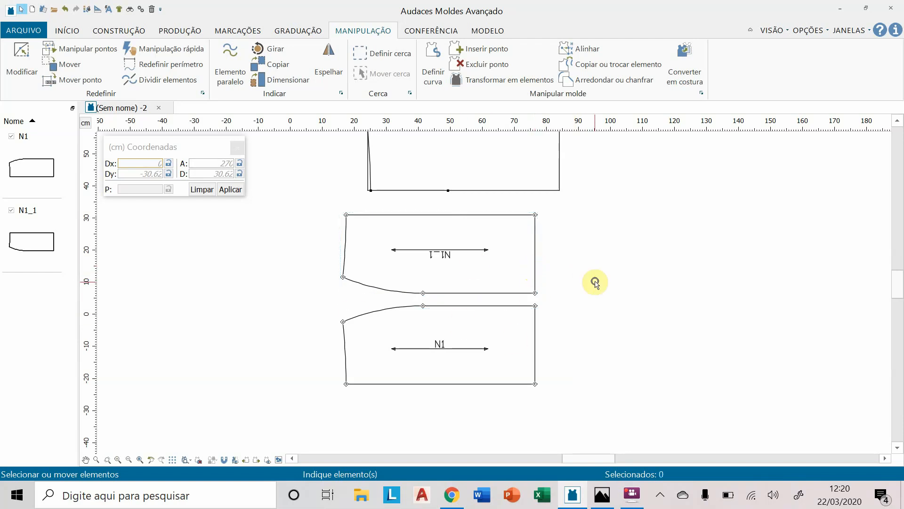
Step: Move the whole construction draft about 120 cm to the right of the pieces, and shift N1_1 slightly upward to widen its gap from N1
scroll(638, 229, down, 1)
middle_drag(639, 230, 501, 315)
drag(268, 175, 502, 274)
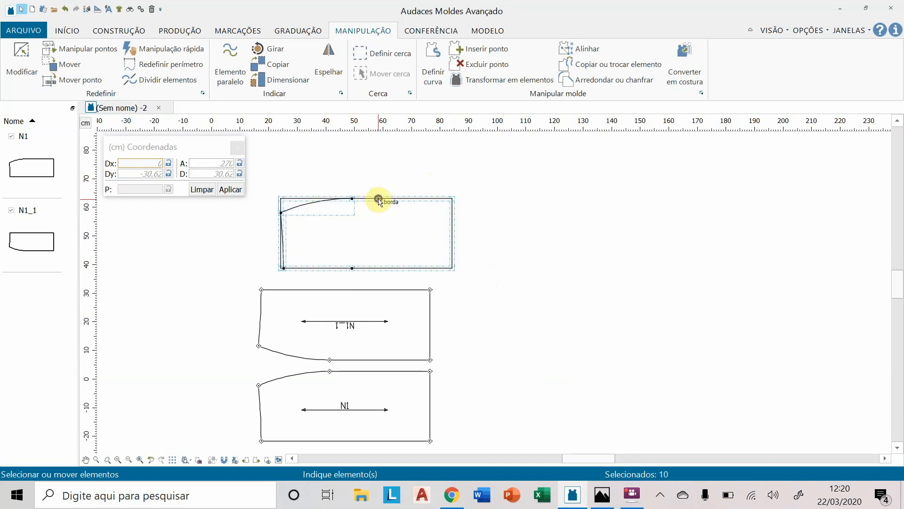
drag(379, 200, 726, 207)
middle_drag(511, 273, 616, 185)
middle_drag(644, 216, 626, 246)
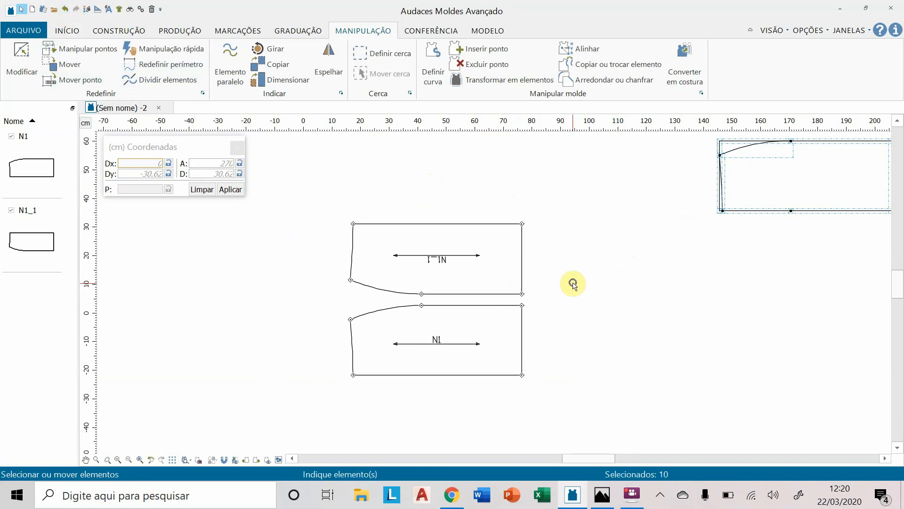
click(491, 224)
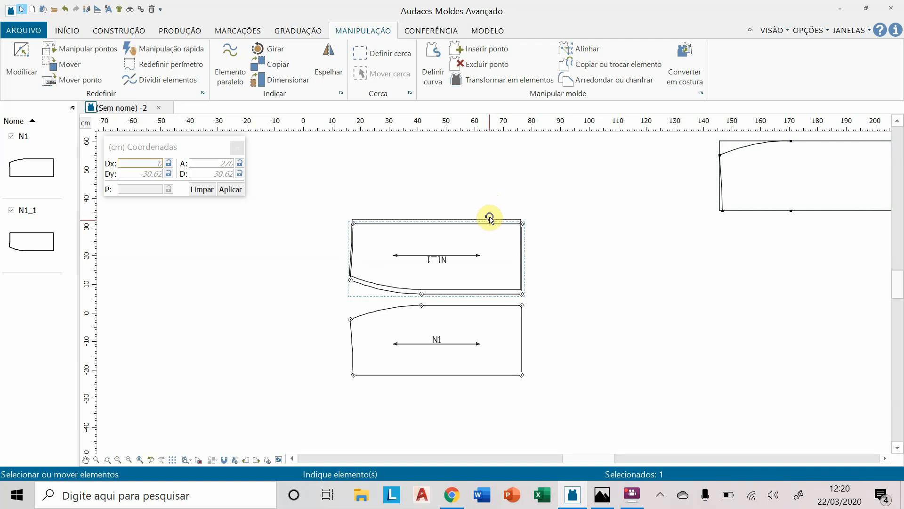
click(490, 217)
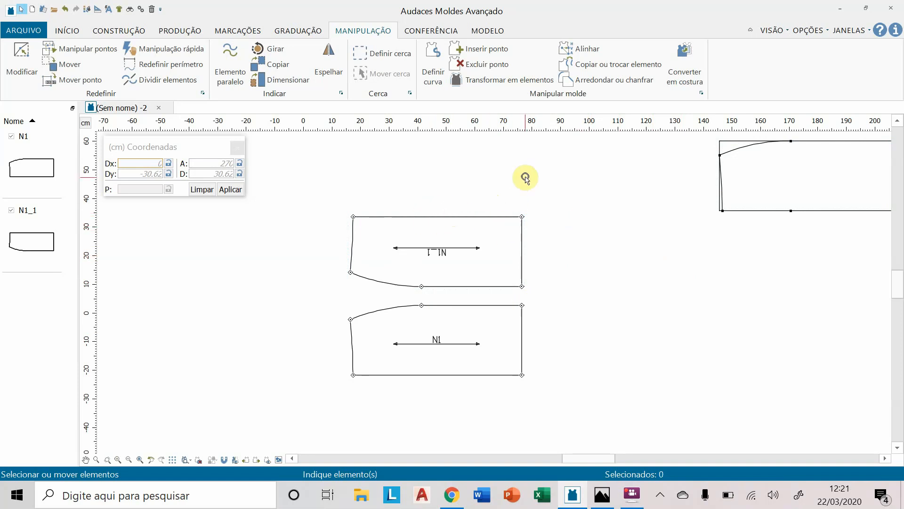
Step: Consult the sheet's dart measurements and set the contour dart to 3 cm opening and 14 cm depth, with Abrir pence off and Criar acabamento on
click(180, 32)
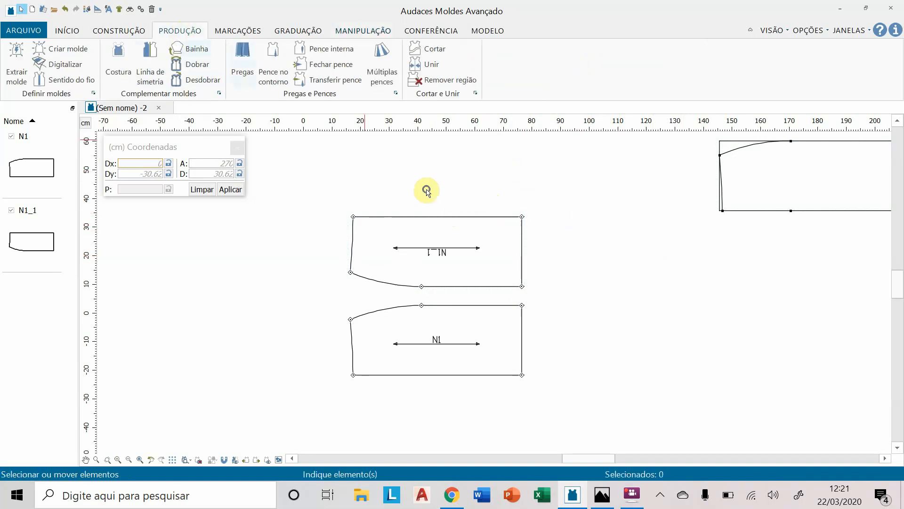
click(602, 495)
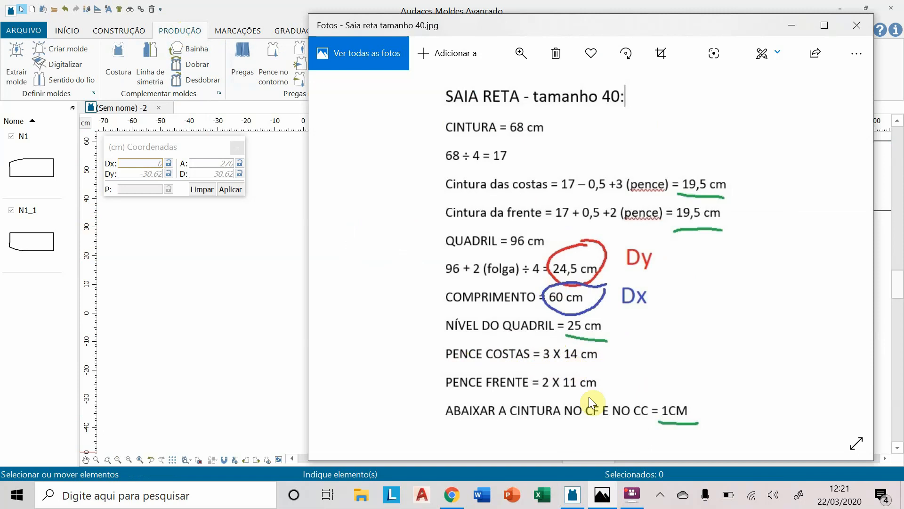
click(220, 263)
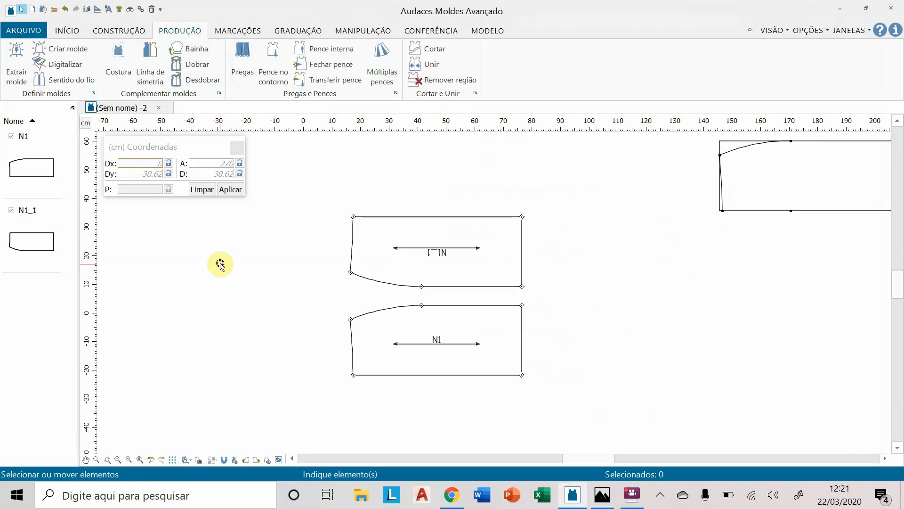
click(384, 310)
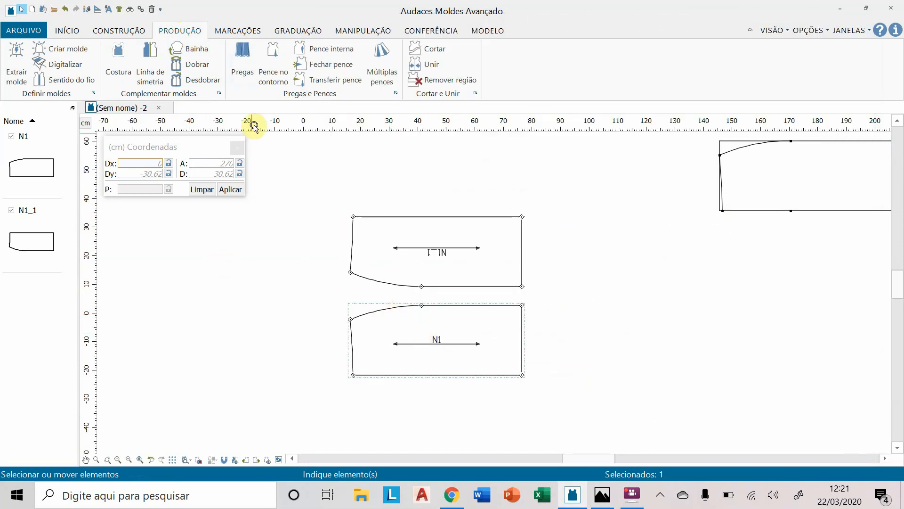
click(274, 76)
click(275, 56)
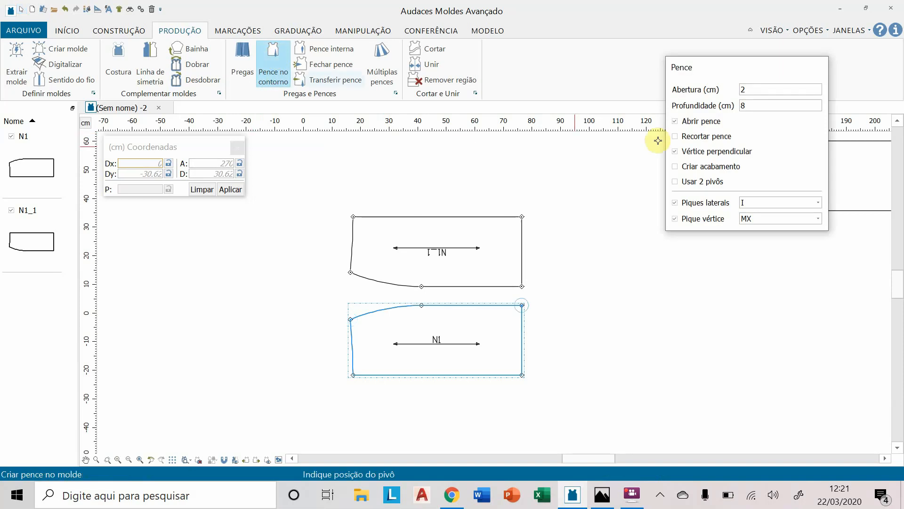
drag(749, 90, 736, 105)
text(3)
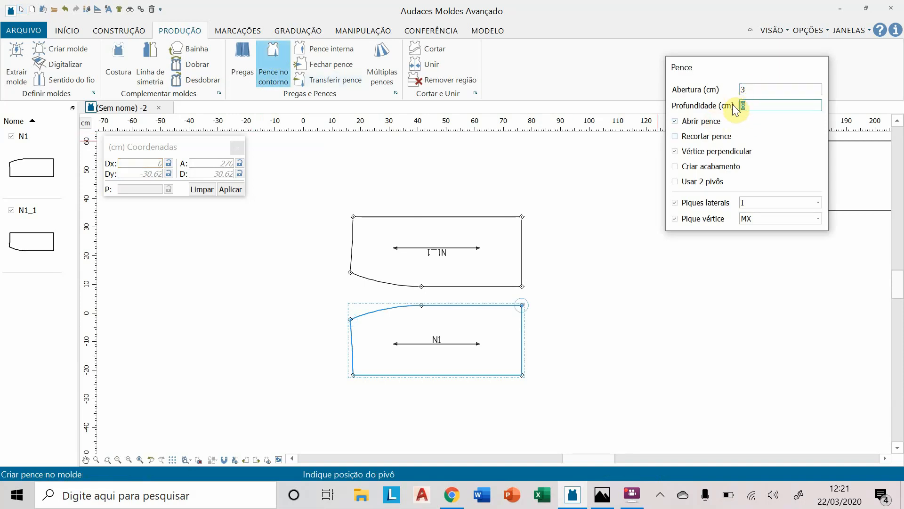
text(14)
click(674, 120)
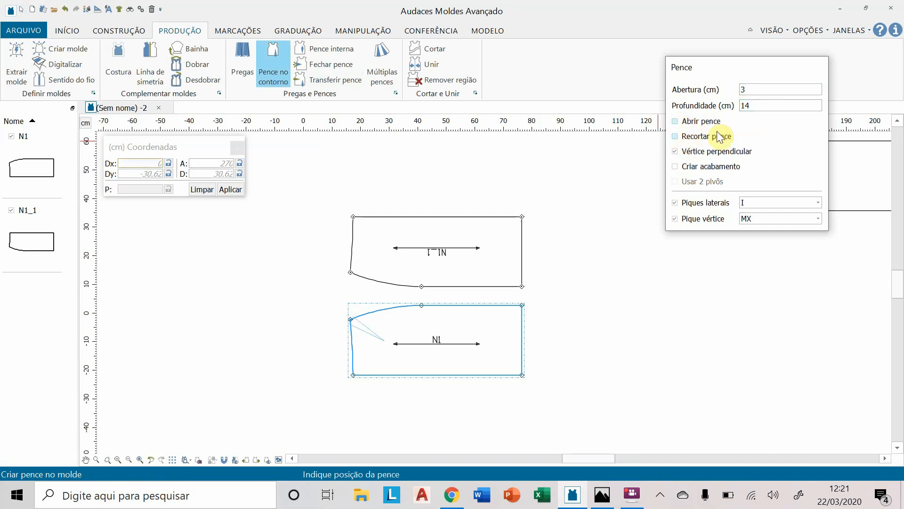
click(675, 166)
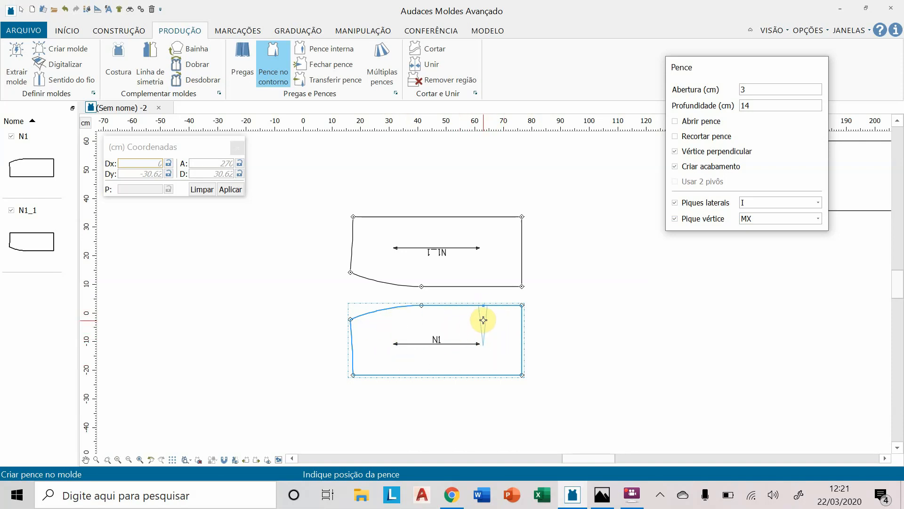
key(Escape)
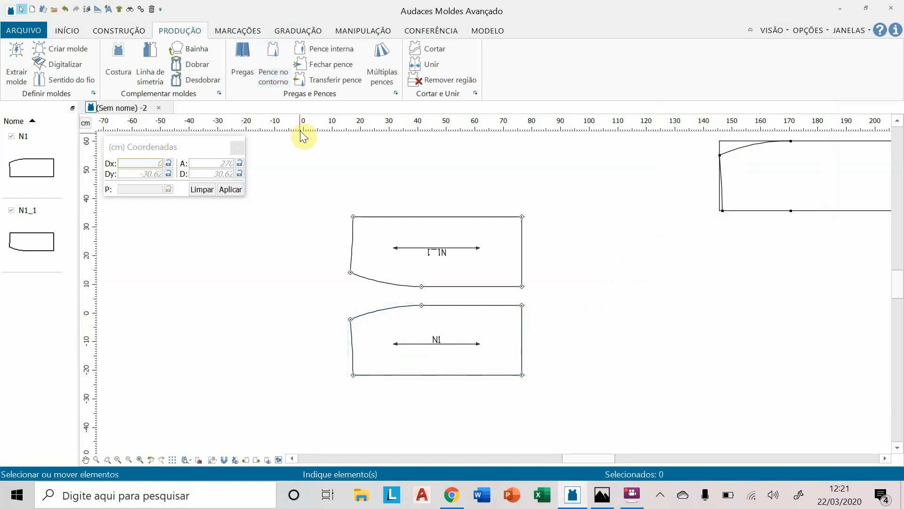
Step: Create the 3 x 14 cm back dart near the middle of the waistline of piece N1
click(274, 59)
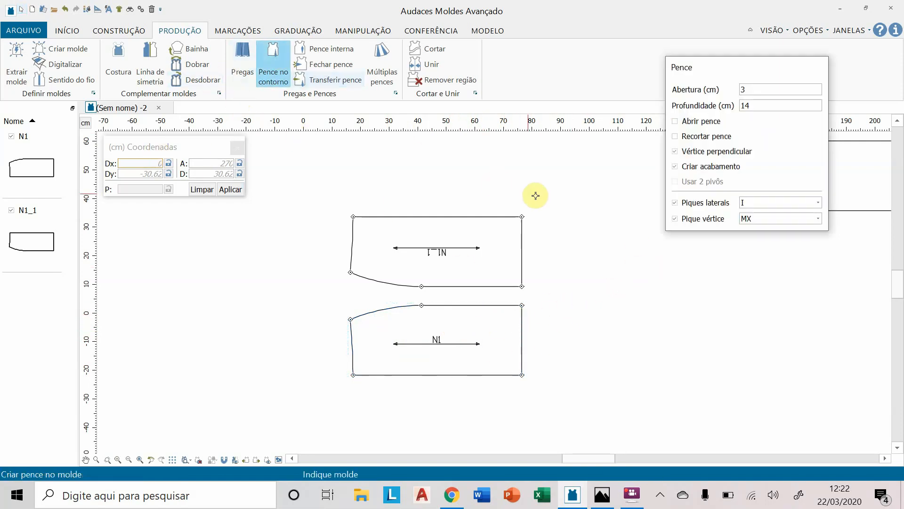
click(749, 88)
click(753, 107)
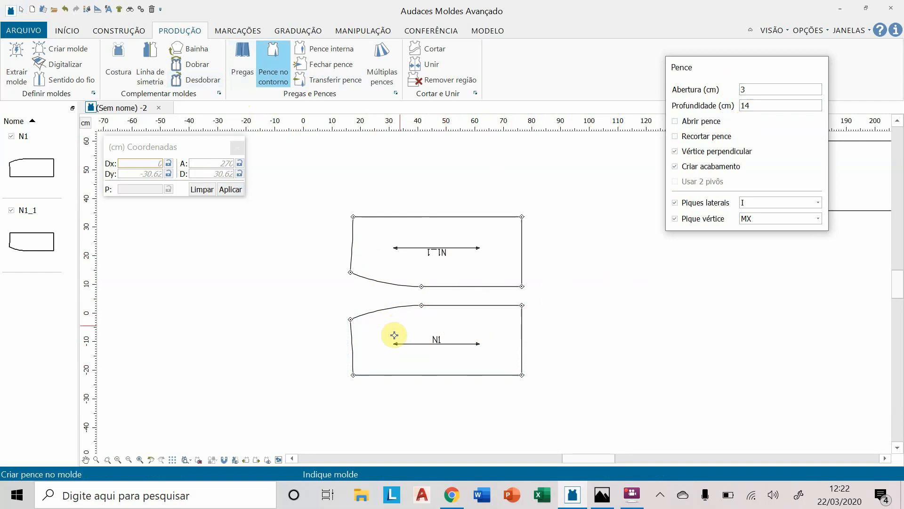
click(449, 306)
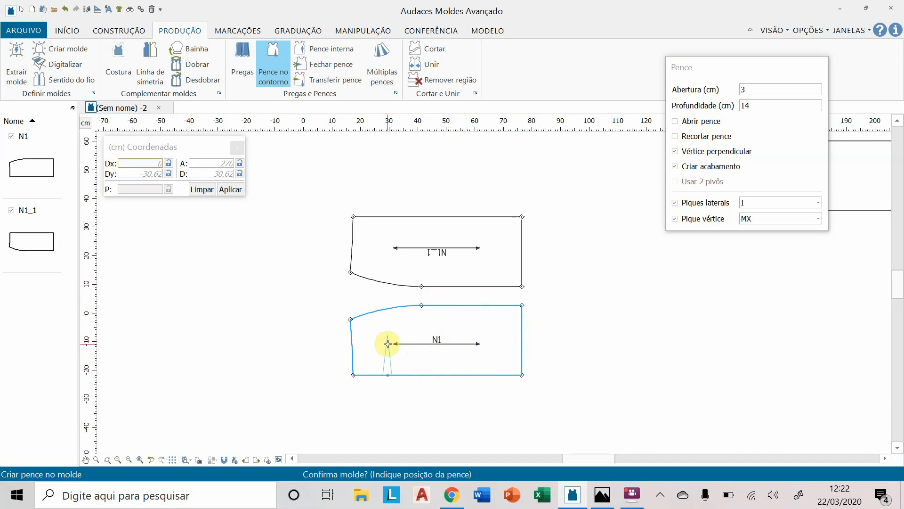
click(352, 347)
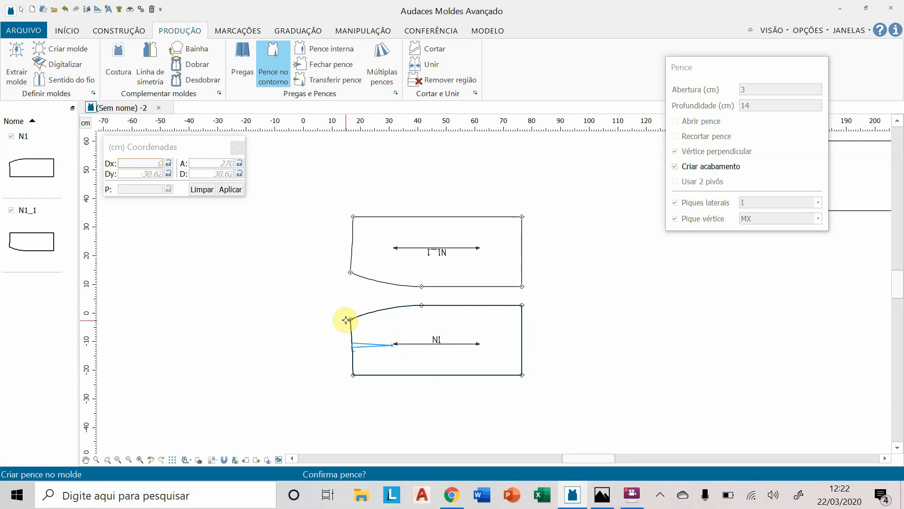
right_click(344, 379)
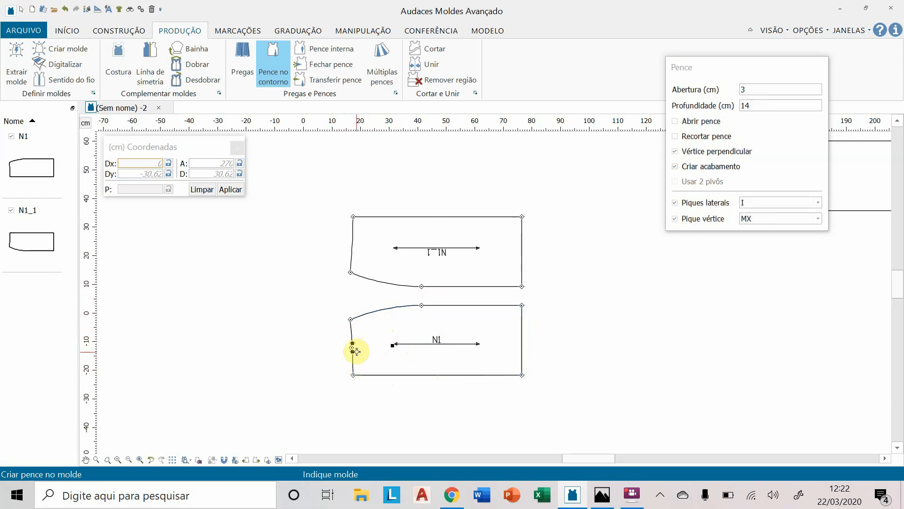
scroll(358, 348, up, 4)
scroll(365, 351, up, 1)
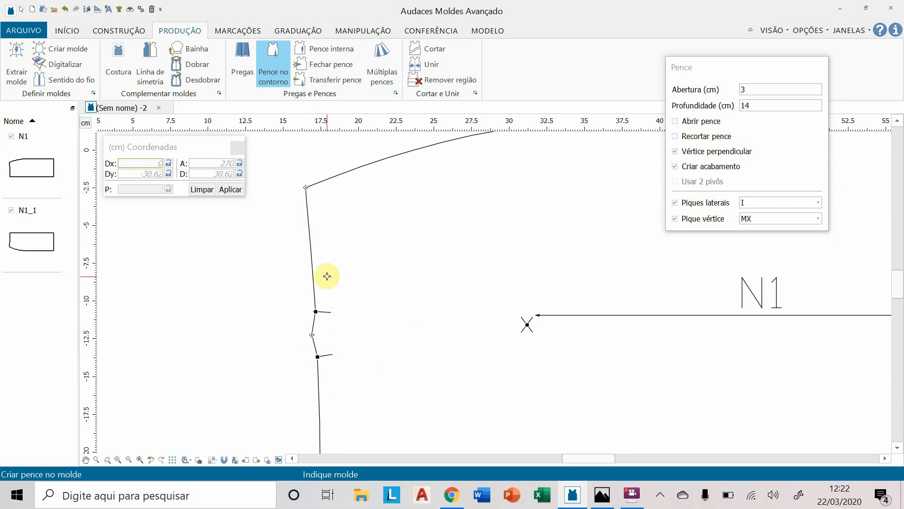
scroll(651, 259, down, 2)
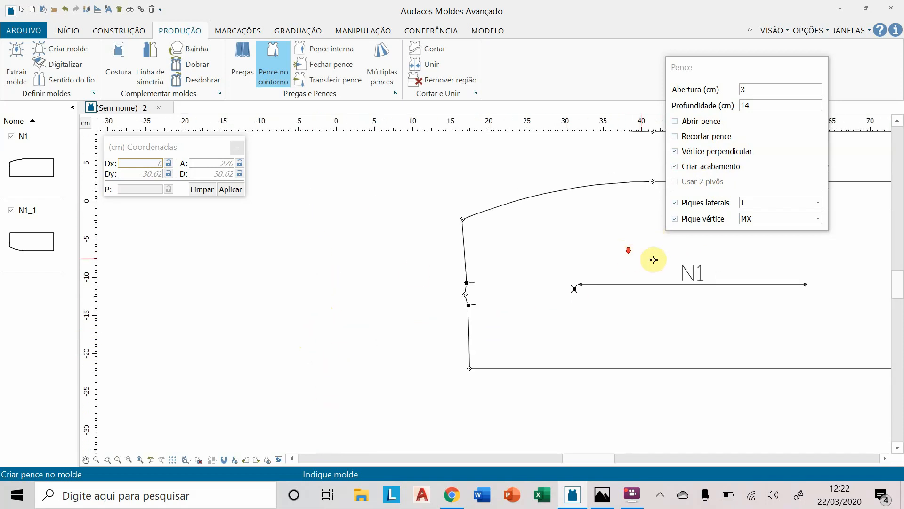
scroll(683, 251, down, 2)
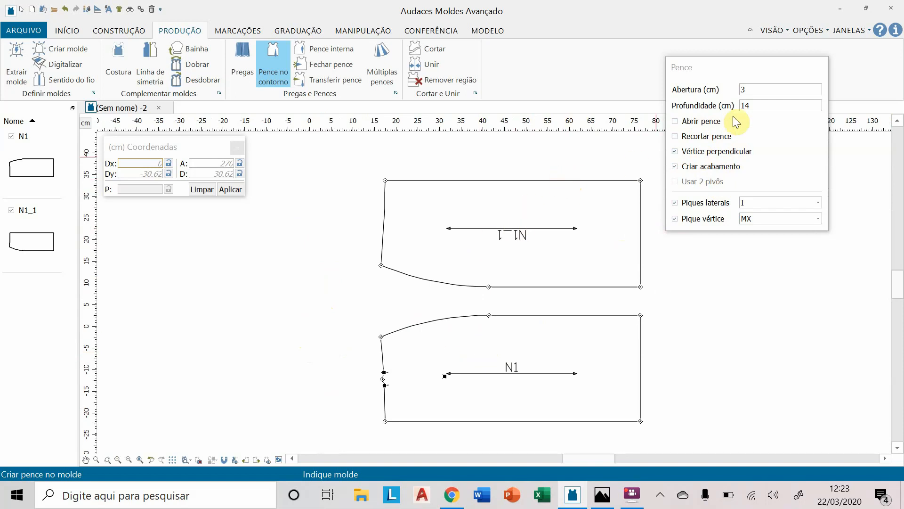
Step: Consult the front dart size in the measurement sheet and set the contour dart to 2 cm opening and 11 cm depth
click(751, 88)
double_click(751, 87)
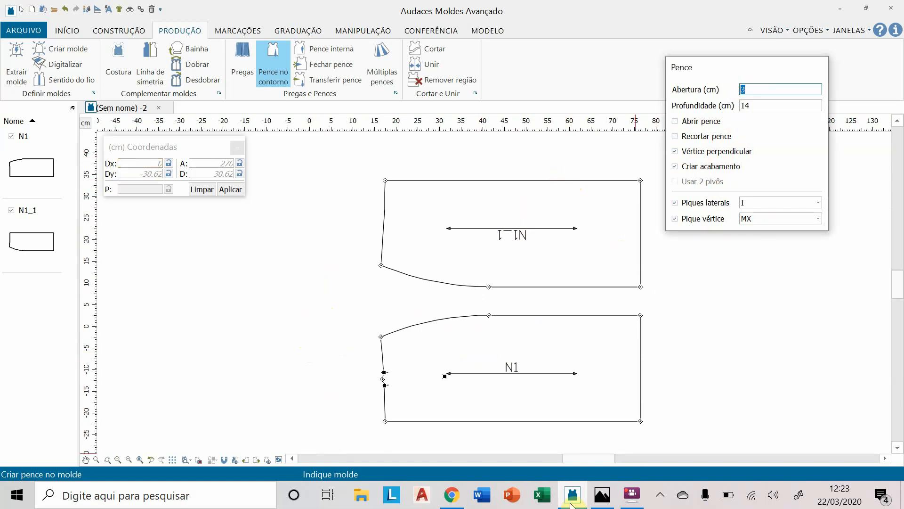
click(603, 495)
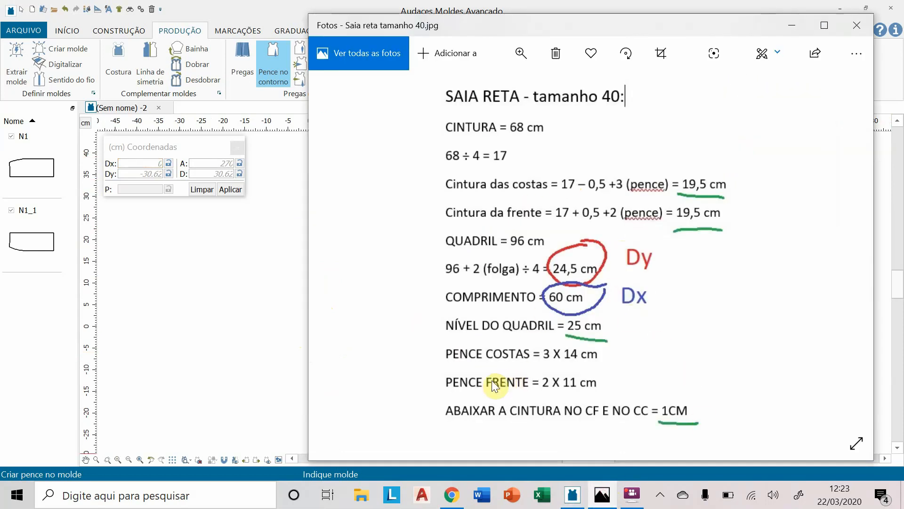
click(573, 495)
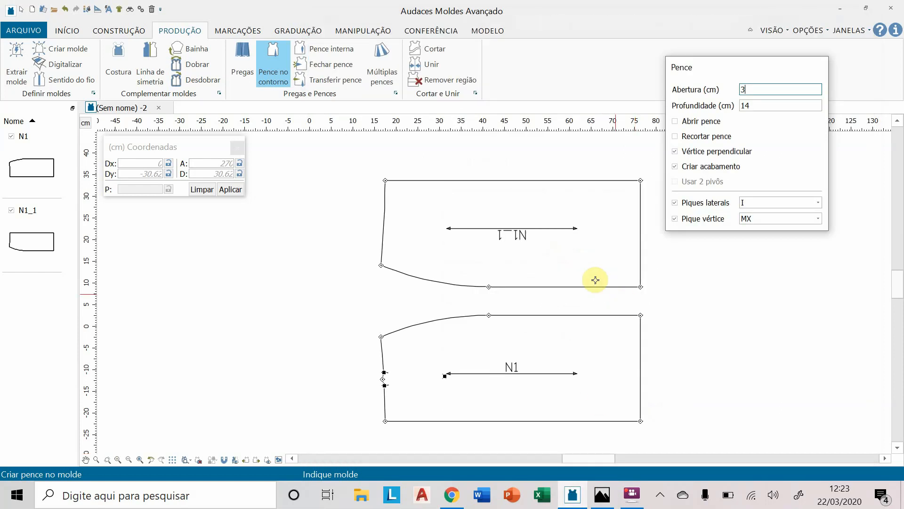
text(2)
double_click(747, 106)
text(11)
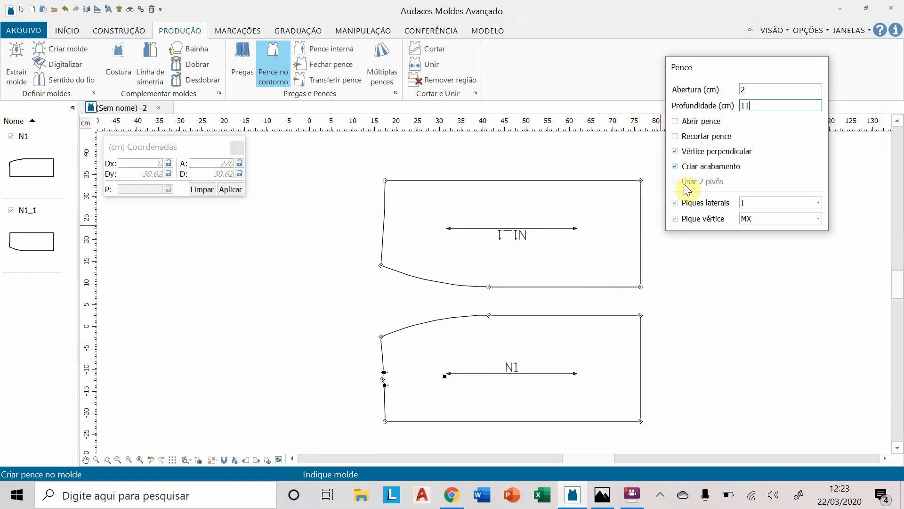
Step: Create the 2 x 11 cm front dart near the middle of the waistline of piece N1_1
click(537, 181)
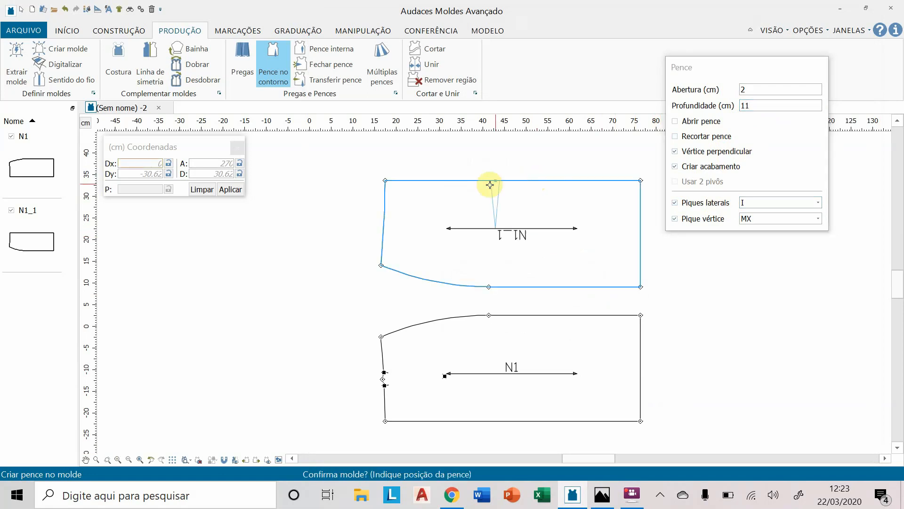
click(383, 222)
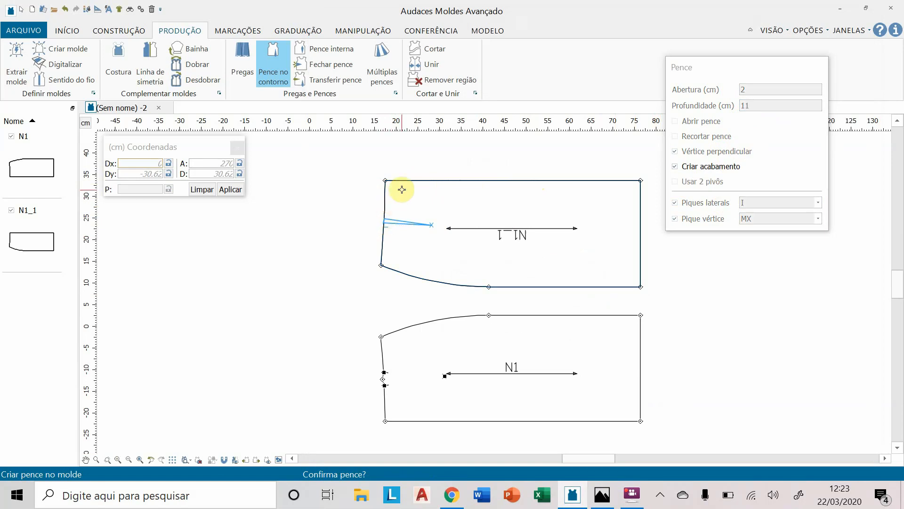
click(401, 189)
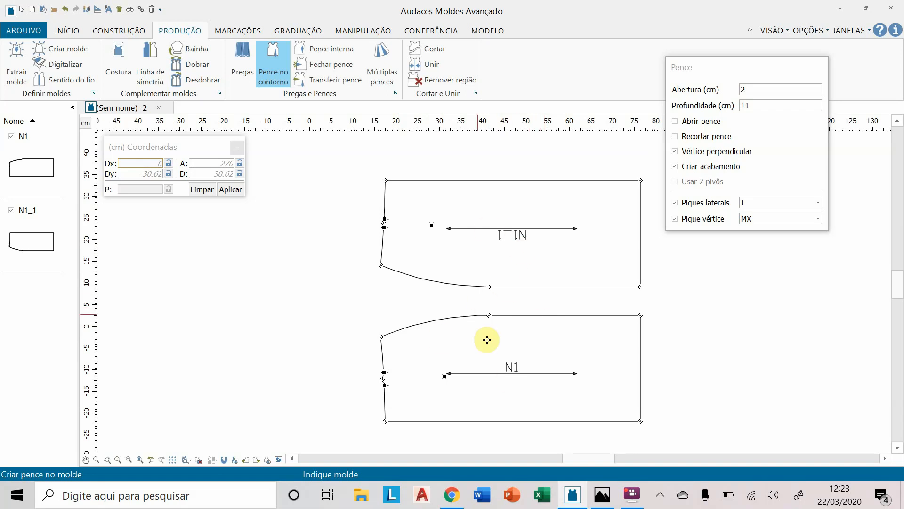
key(Escape)
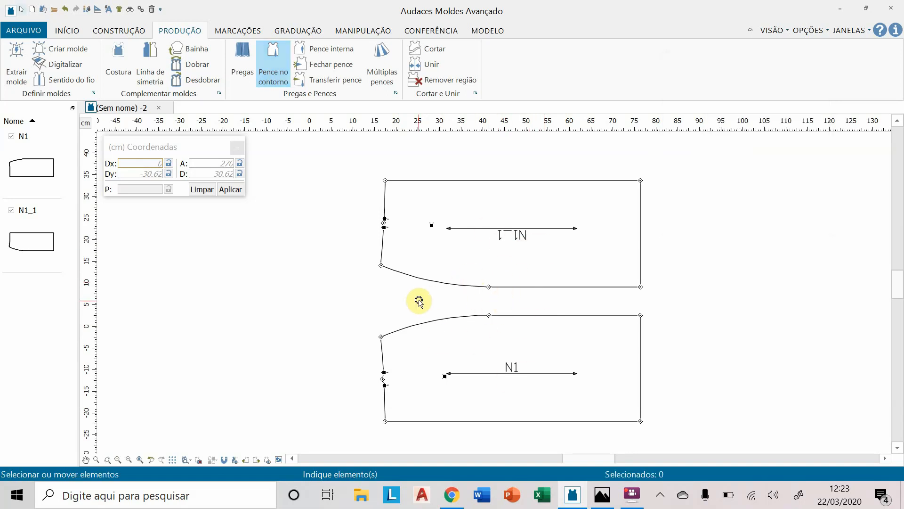
click(510, 369)
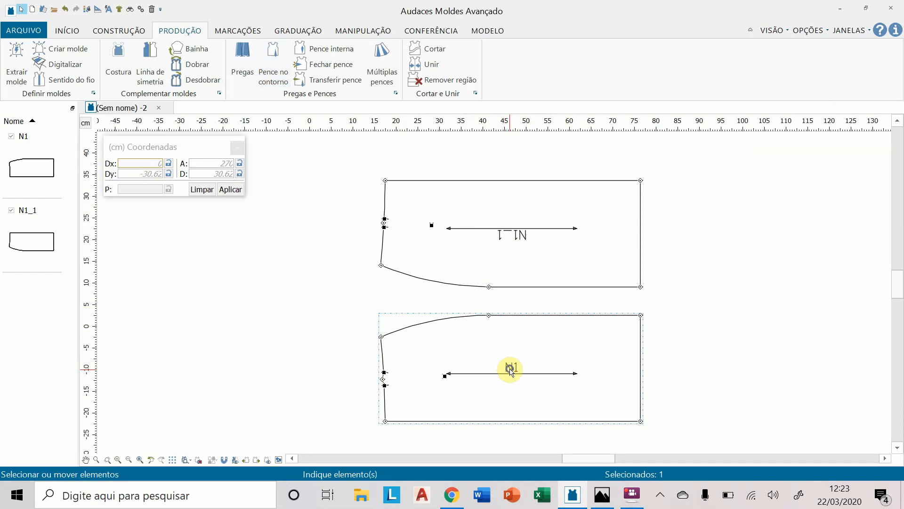
right_click(510, 369)
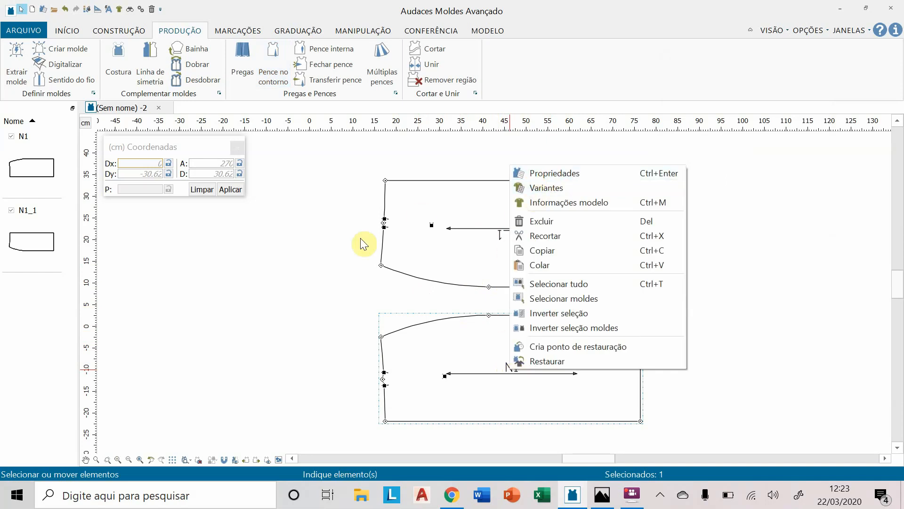
click(334, 250)
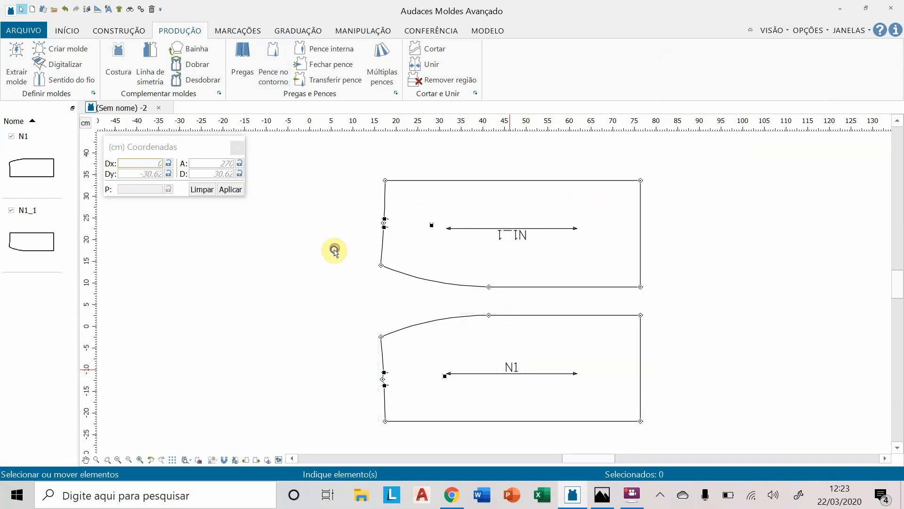
Step: Rename piece N1 as COSTAS and piece N1_1 as FRENTE in the piece properties
click(42, 9)
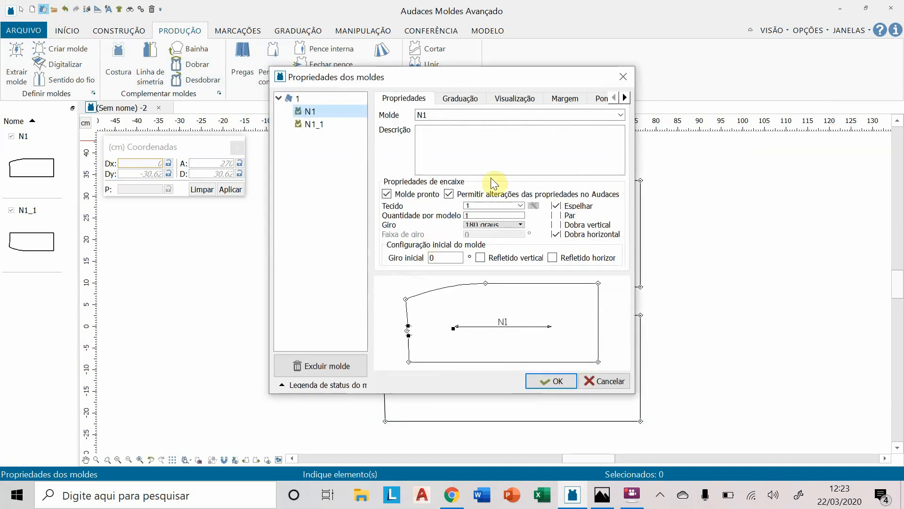
double_click(422, 115)
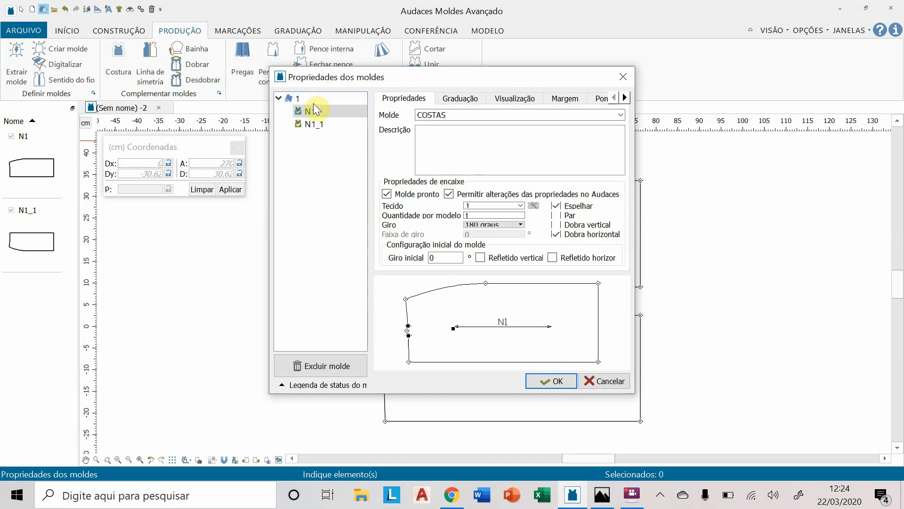
click(309, 124)
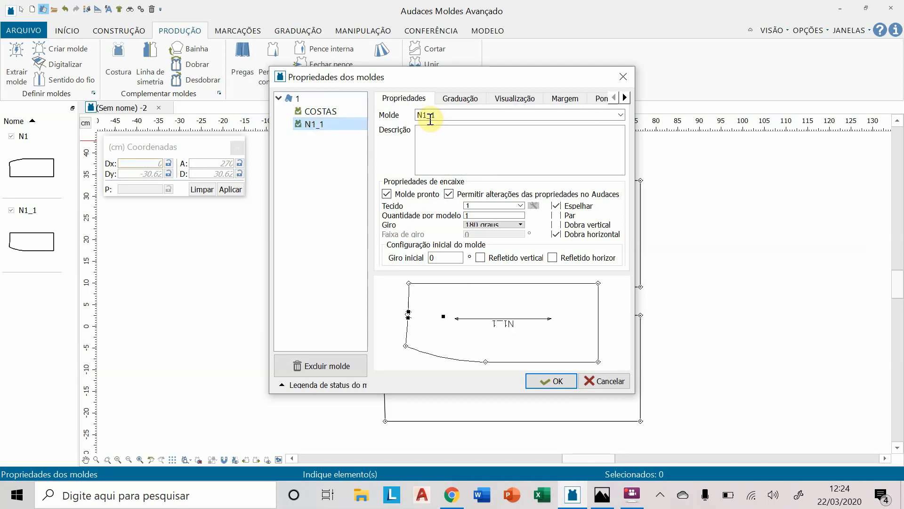
drag(440, 117, 412, 113)
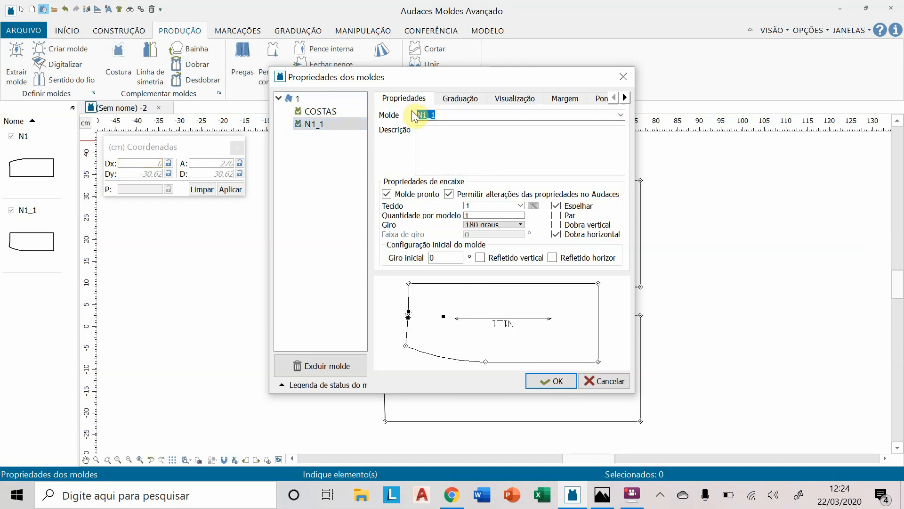
text(FRENTE)
click(328, 113)
click(322, 125)
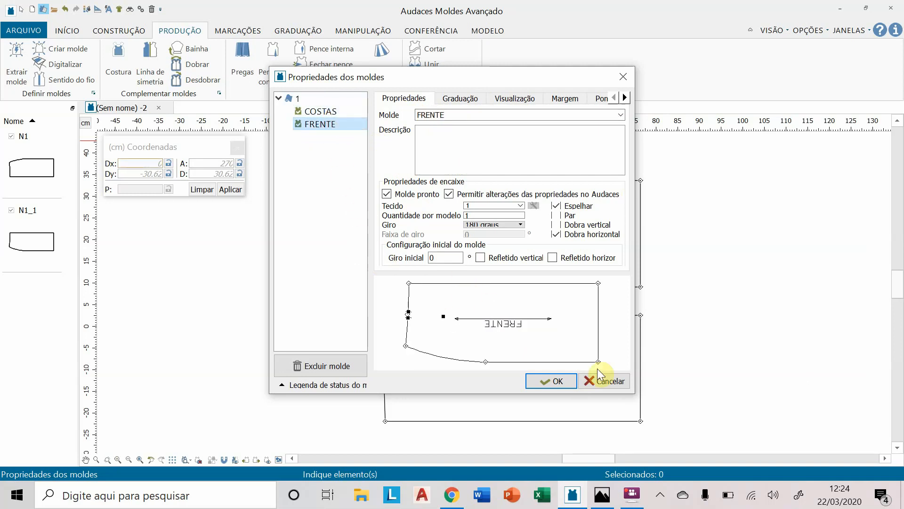
Step: Set the text angle of the FRENTE piece's name to 0° and place the name just above the grainline
click(518, 102)
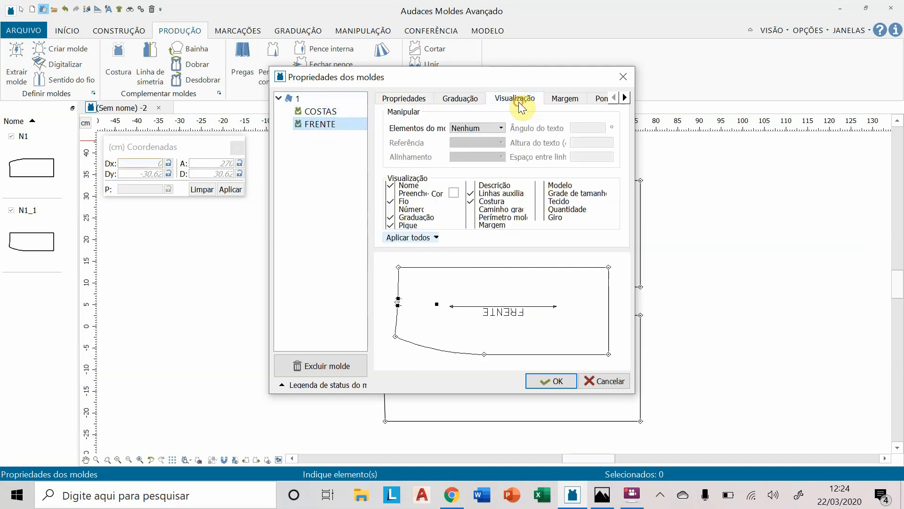
click(487, 128)
click(485, 138)
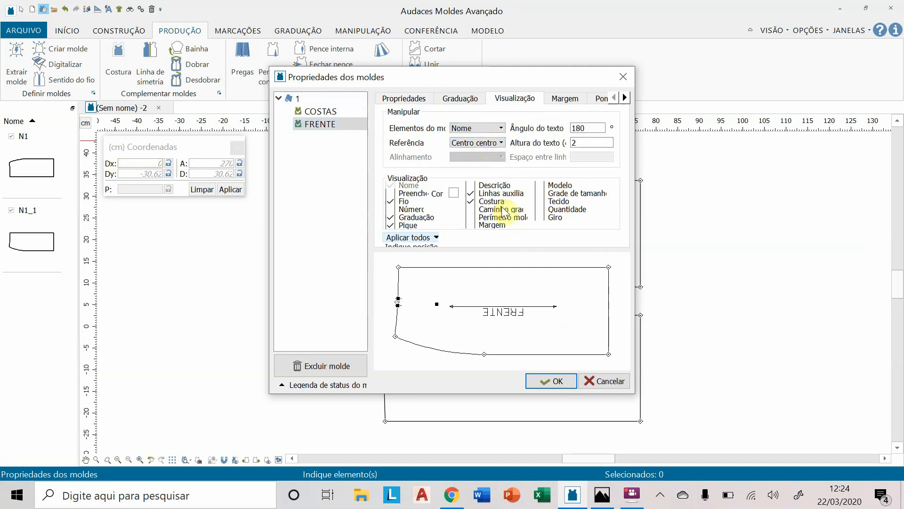
double_click(591, 128)
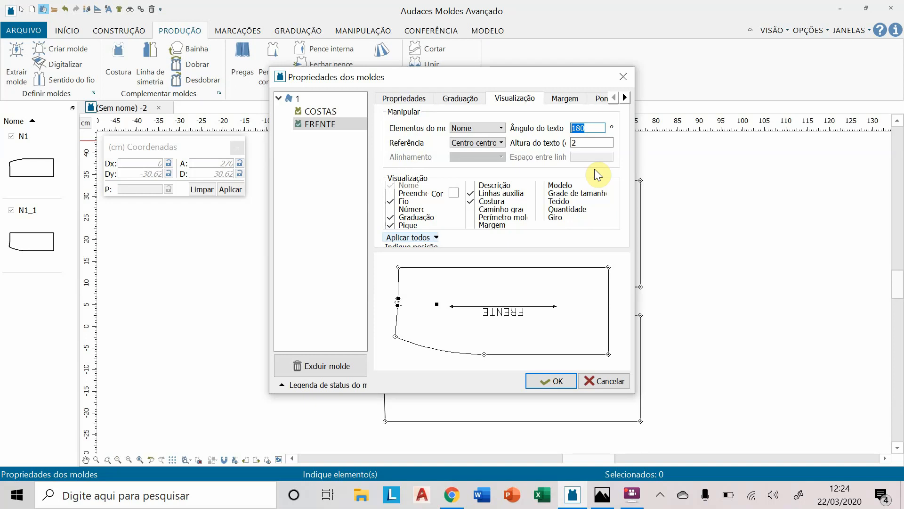
text(0)
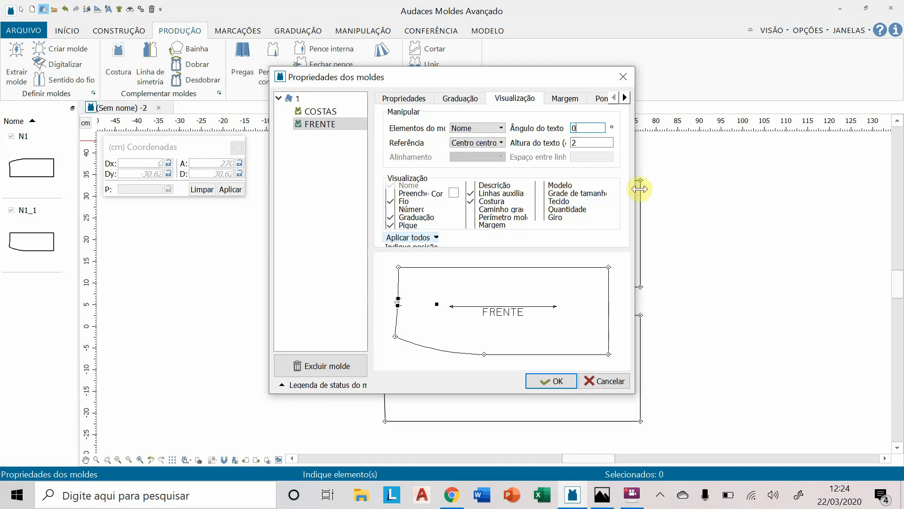
drag(503, 311, 563, 337)
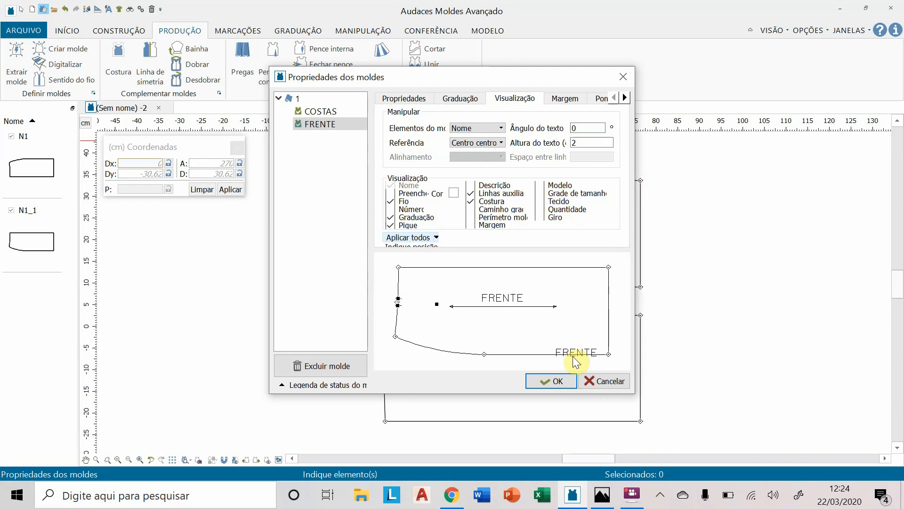
click(551, 380)
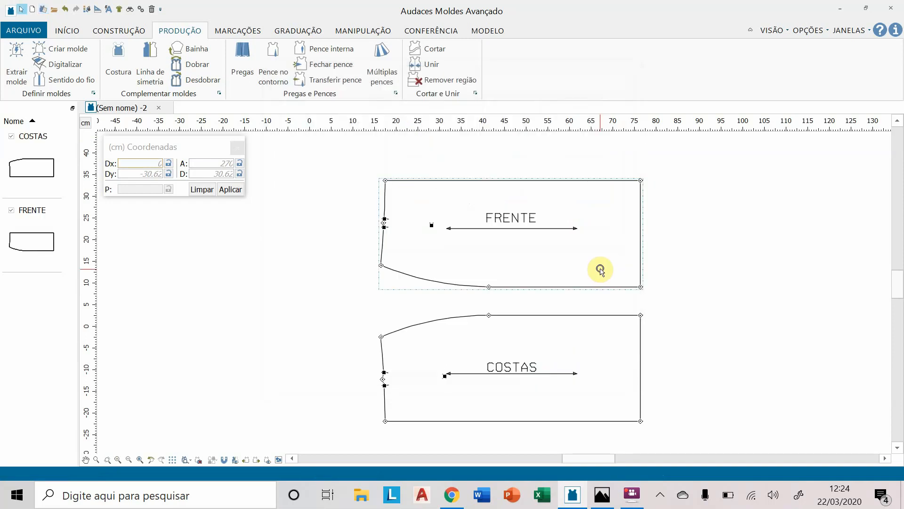
Step: Toggle the visibility of the COSTAS and FRENTE pieces off and back on
click(12, 137)
click(12, 137)
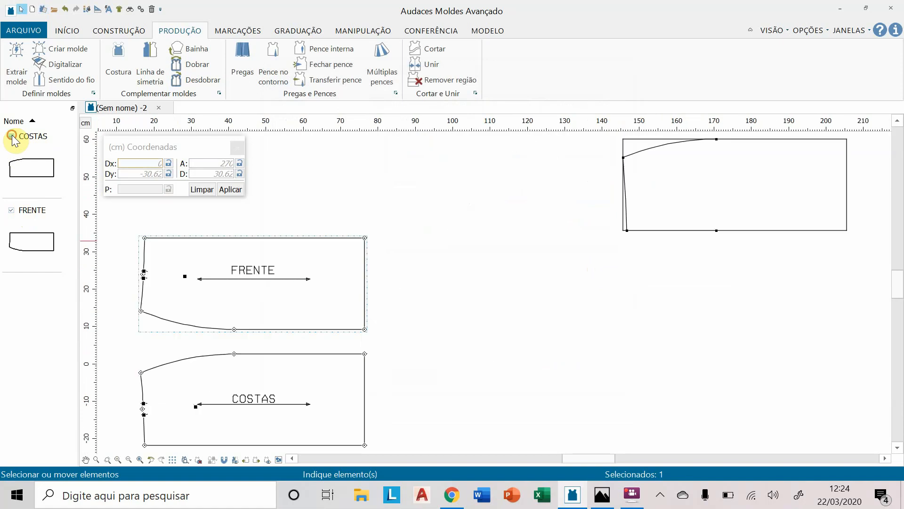
click(12, 210)
click(11, 210)
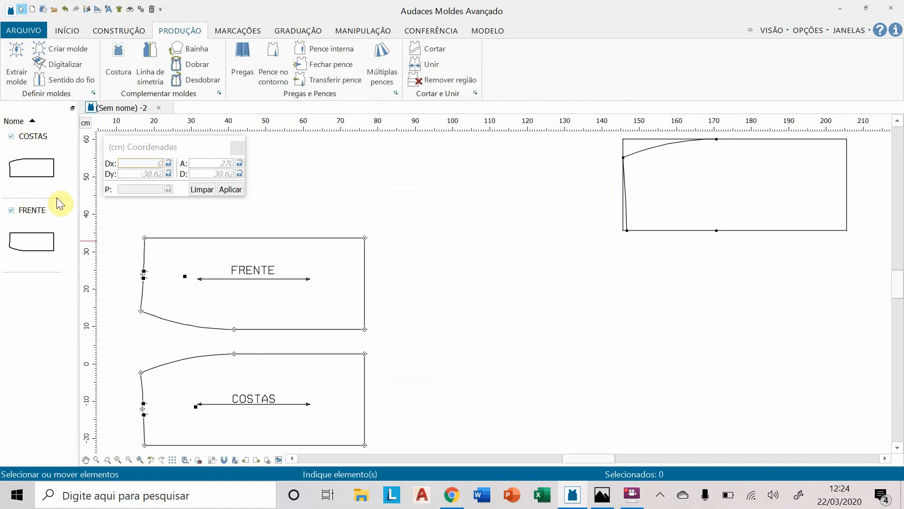
click(11, 210)
click(11, 211)
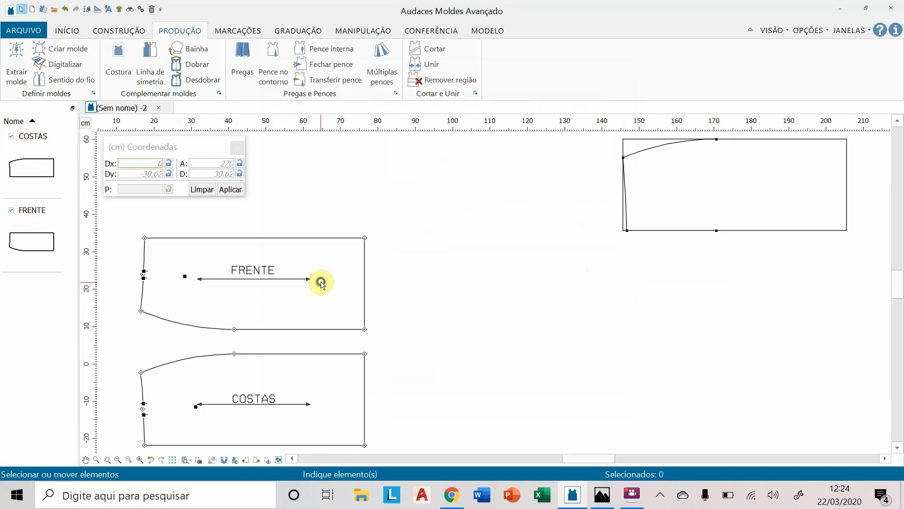
Step: Move the FRENTE piece about 7 cm upward to widen its gap from COSTAS
middle_drag(317, 280, 513, 235)
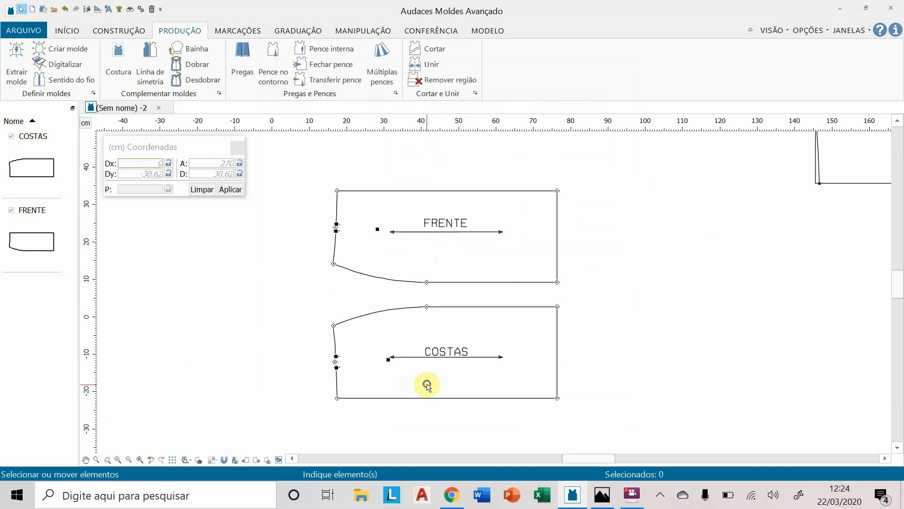
drag(441, 191, 442, 163)
click(624, 209)
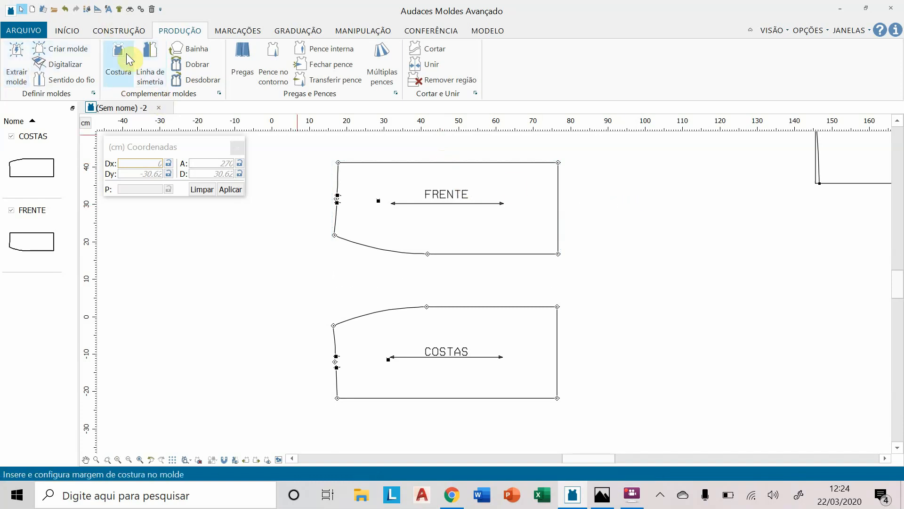
Step: Unfold the FRENTE piece along its straight centre-front edge with Desdobrar to make it a full front
click(197, 81)
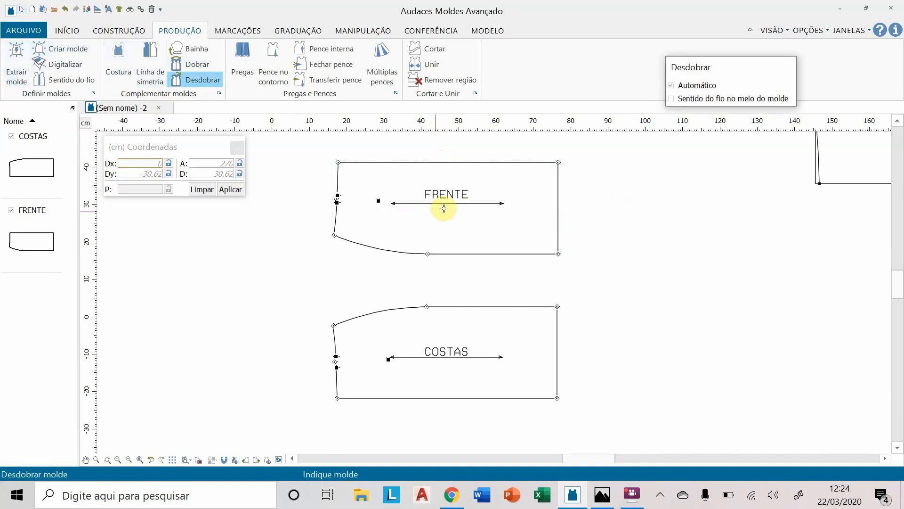
click(476, 162)
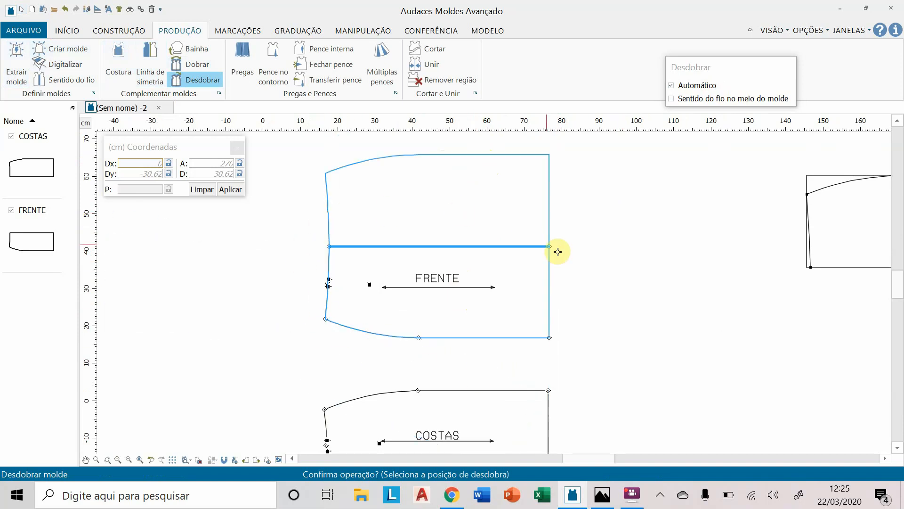
click(434, 212)
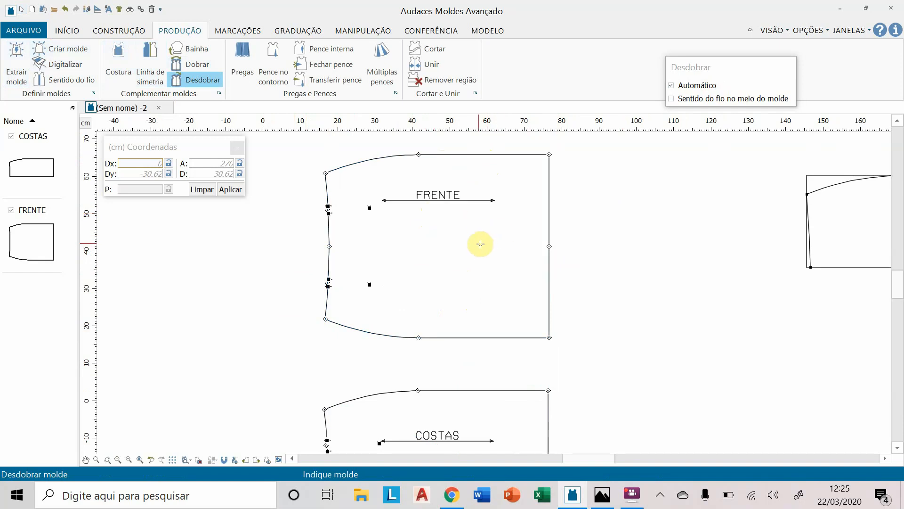
scroll(477, 237, down, 4)
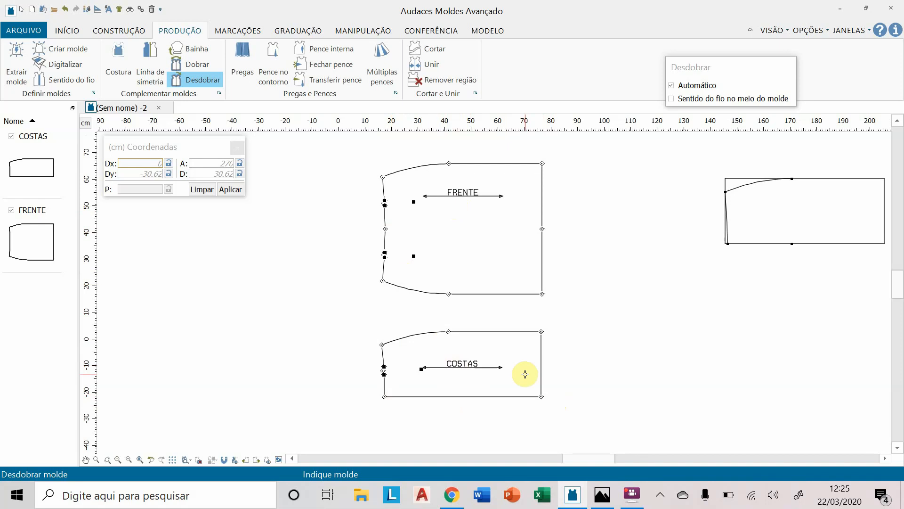
key(Escape)
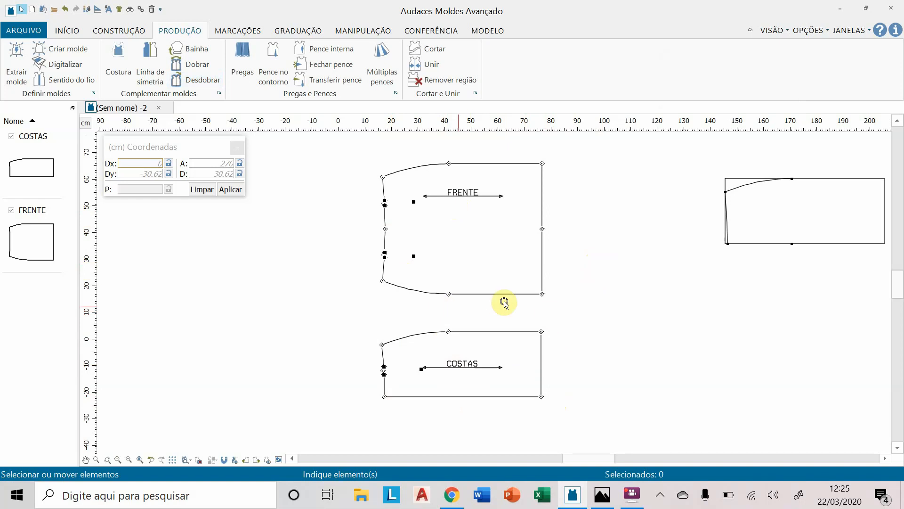
Step: Check the waist measurement in the sheet and draw a 68 x 4 cm waistband rectangle below the construction draft
click(598, 503)
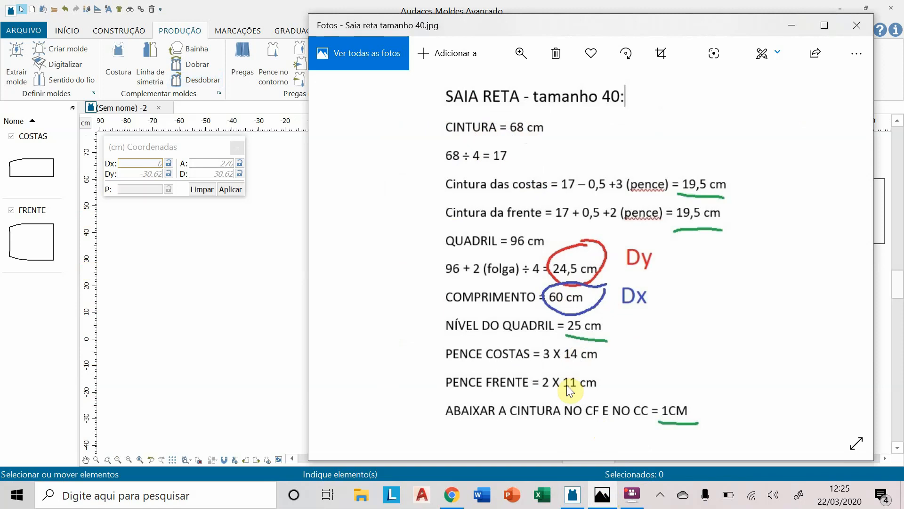
click(277, 305)
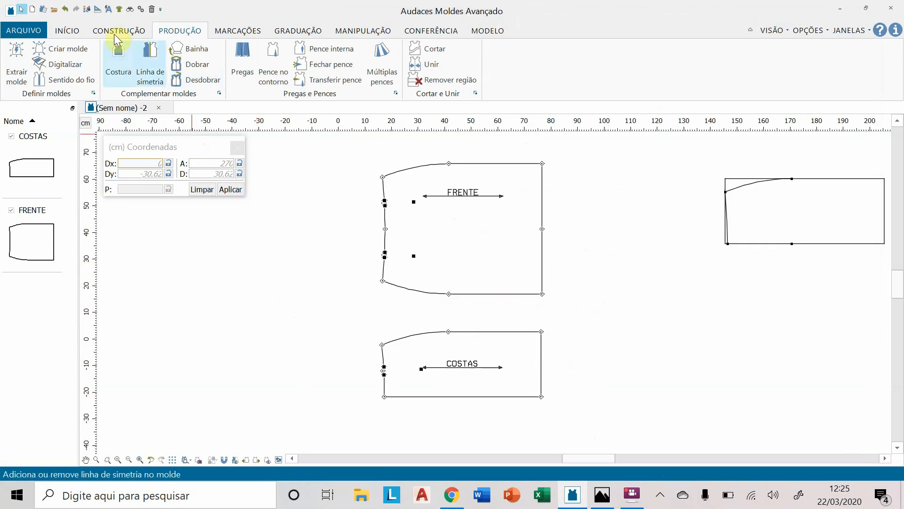
click(101, 32)
click(33, 64)
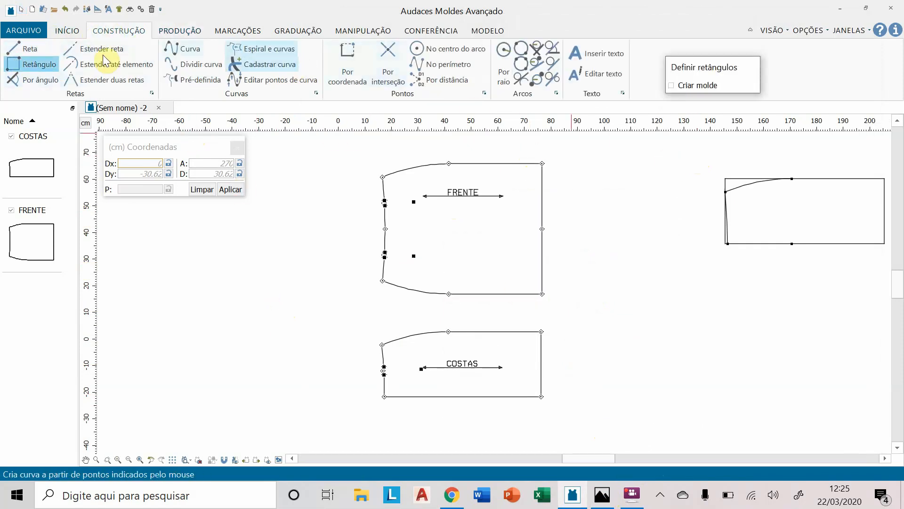
click(128, 161)
text(68)
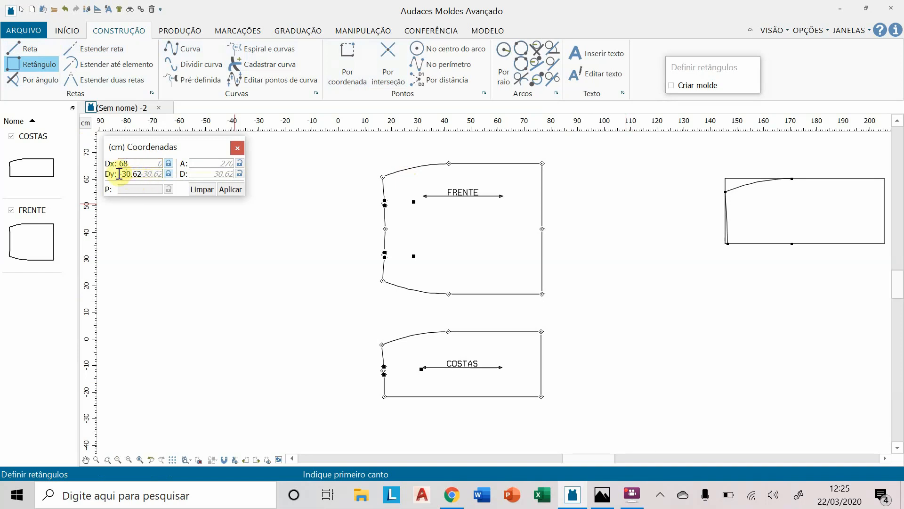
drag(120, 173, 152, 173)
text(4)
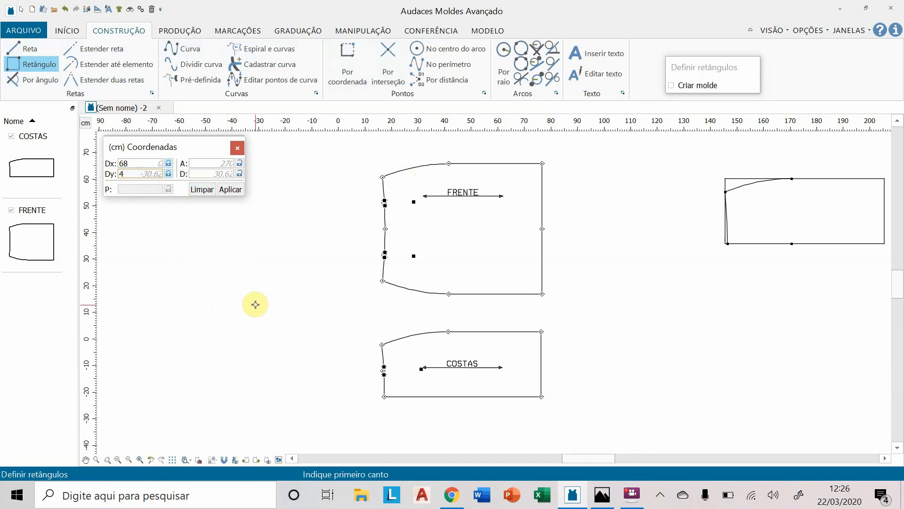
click(721, 311)
key(Return)
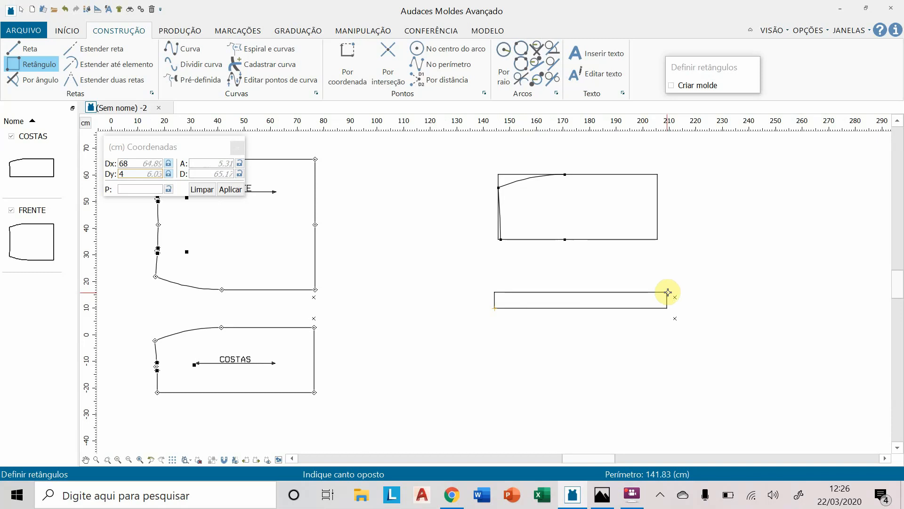
key(Escape)
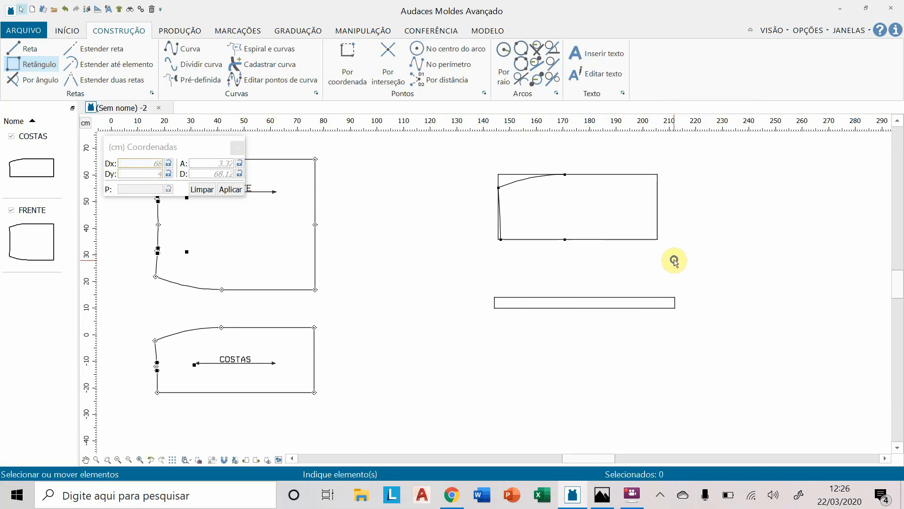
Step: Extract the waistband rectangle as a pattern piece with Extrair molde and place it below the COSTAS piece
scroll(547, 260, down, 1)
middle_drag(500, 262, 592, 272)
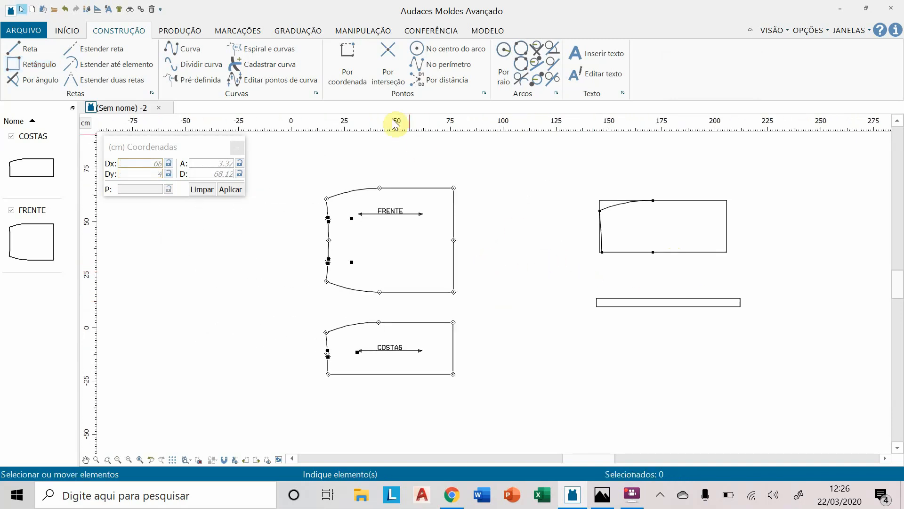
click(179, 30)
click(17, 63)
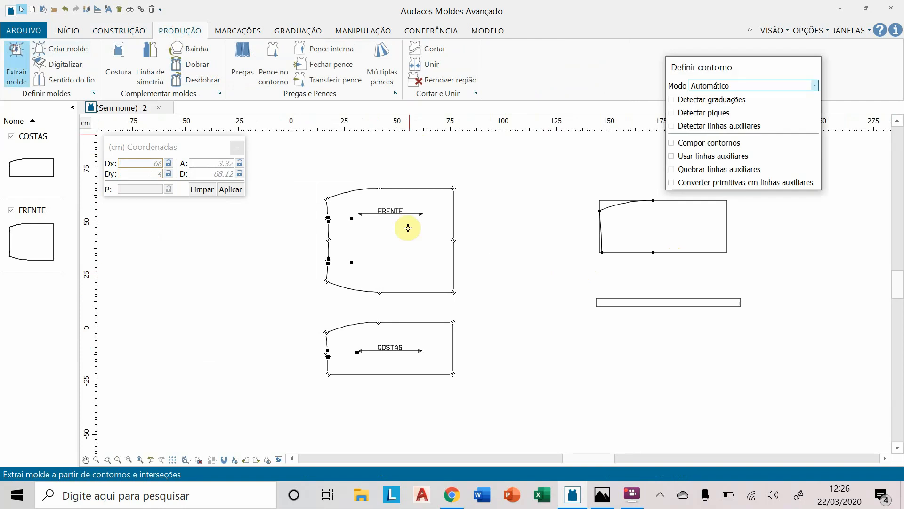
click(658, 303)
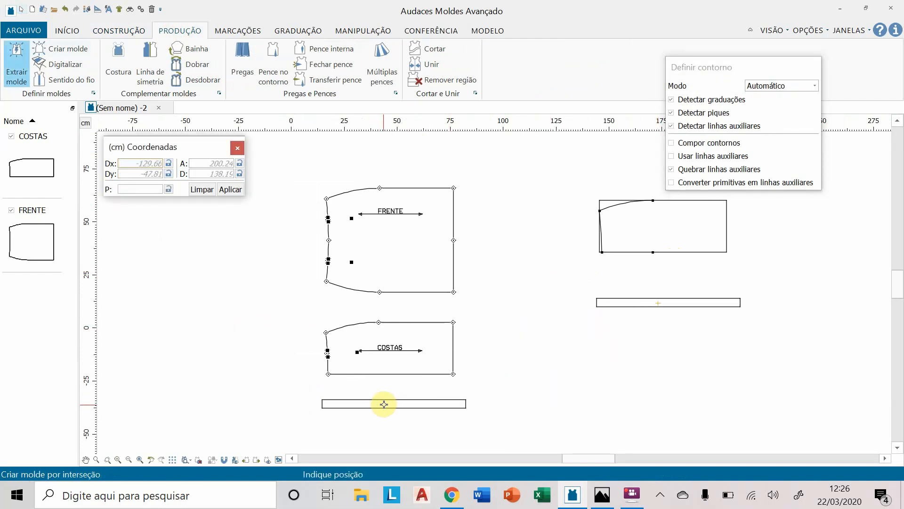
click(382, 406)
key(Escape)
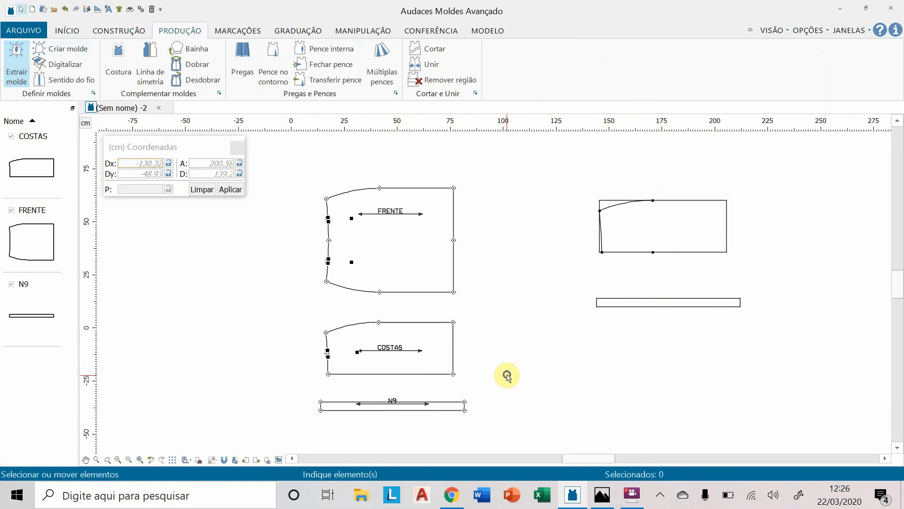
Step: Unfold the waistband piece along its upper long edge with Desdobrar to double its height
middle_drag(485, 403, 518, 346)
scroll(494, 323, up, 2)
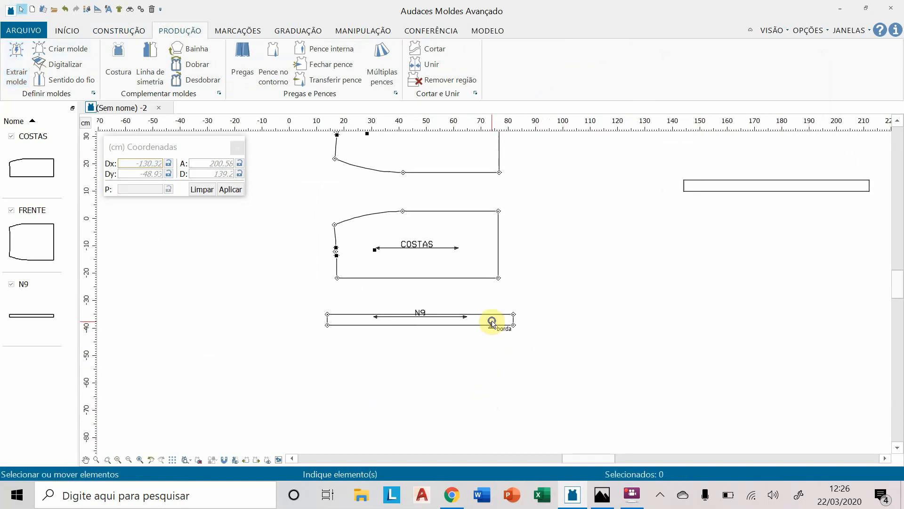
click(492, 323)
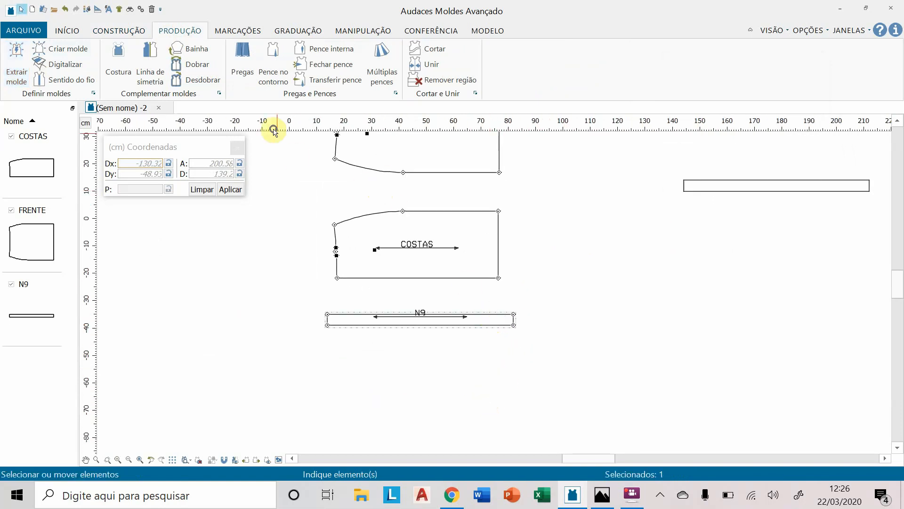
click(179, 79)
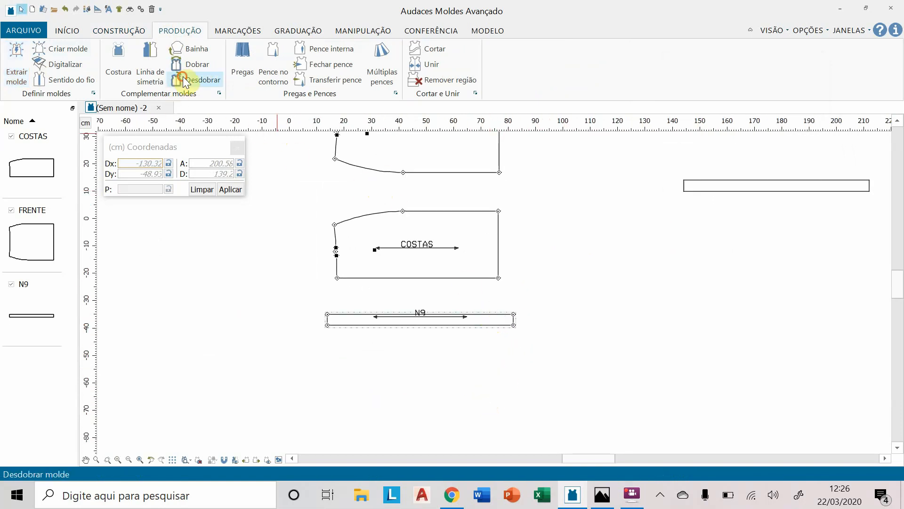
click(341, 311)
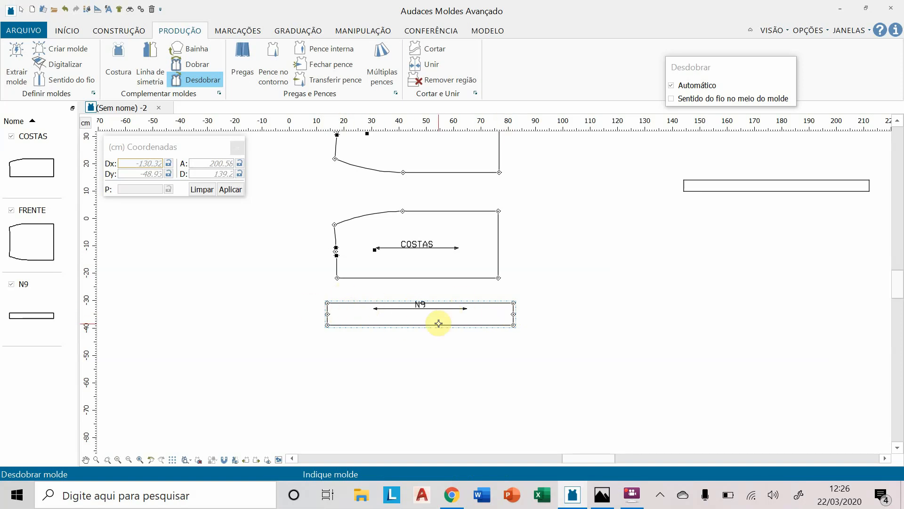
Step: Rename the waistband piece as CÓS in its pattern properties
right_click(406, 304)
right_click(409, 306)
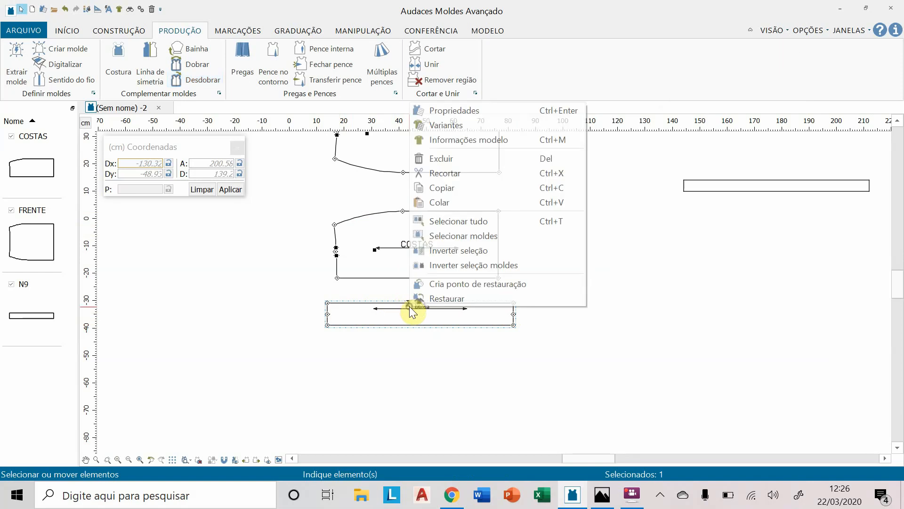
click(444, 112)
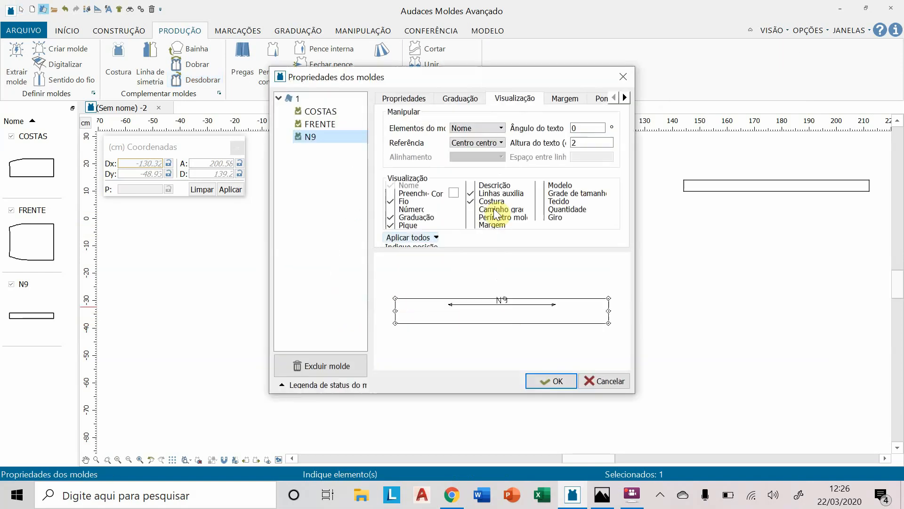
click(311, 134)
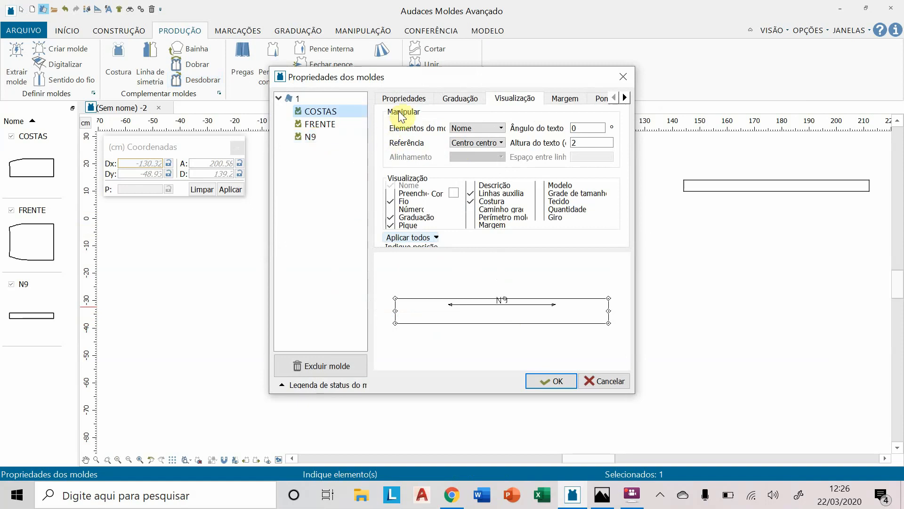
click(404, 97)
click(416, 112)
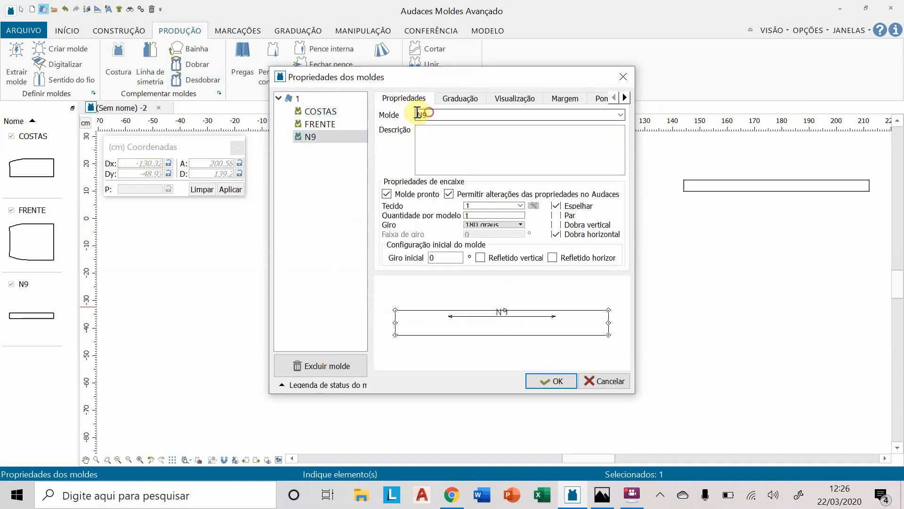
scroll(412, 110, up, 2)
text(CÓ)
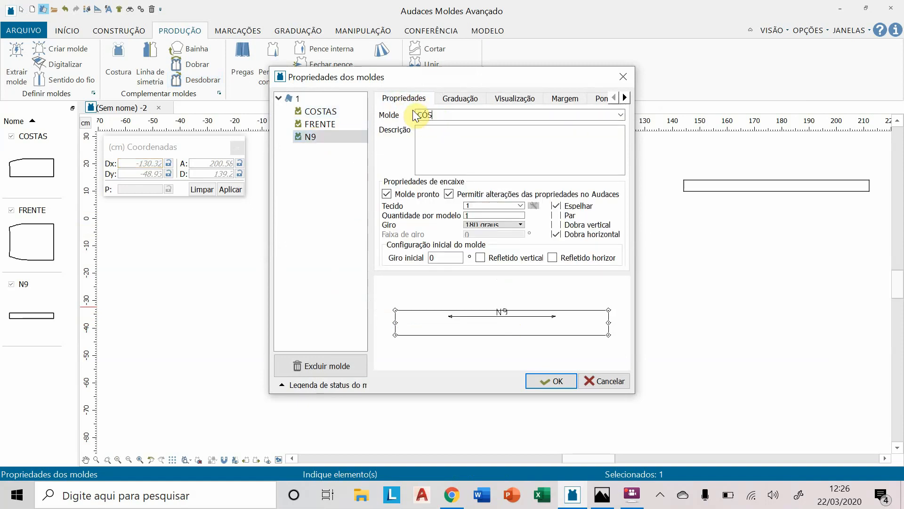
text(S)
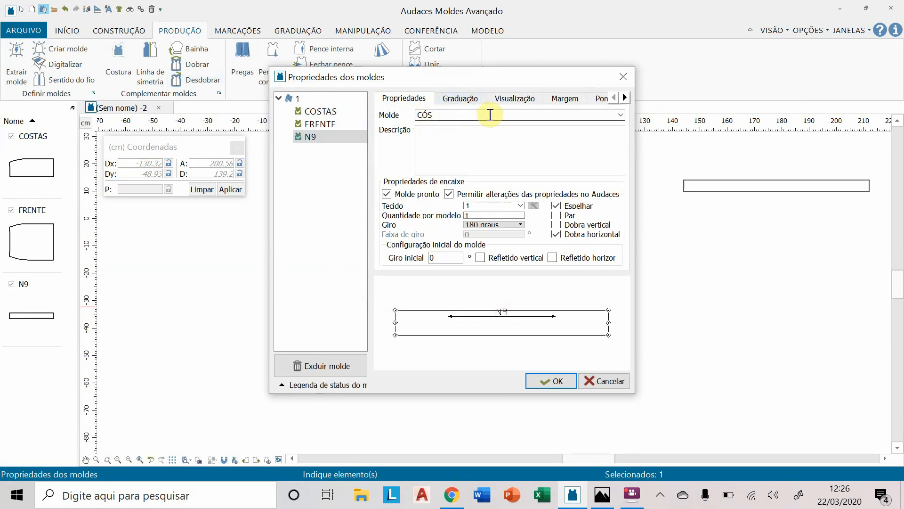
click(339, 123)
click(320, 136)
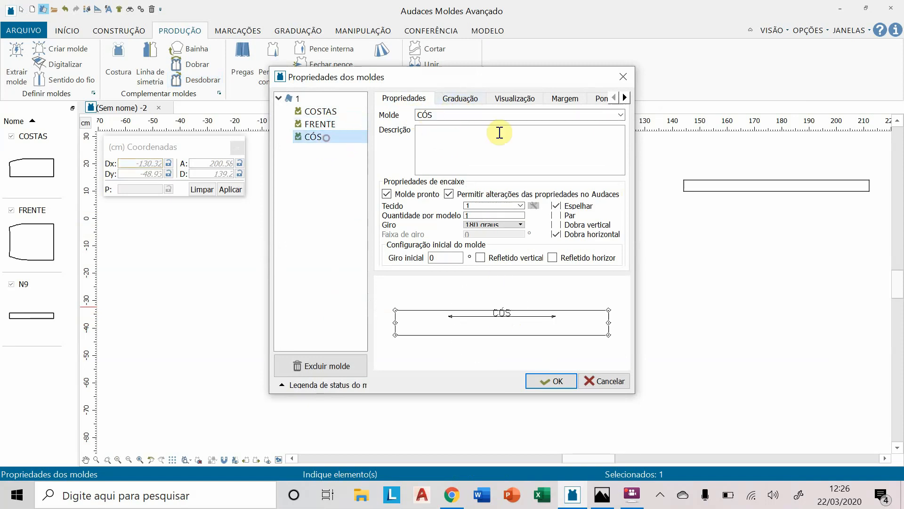
Step: Reposition the CÓS name at the centre of the piece and redraw its grainline as a longer horizontal line below the name
click(516, 101)
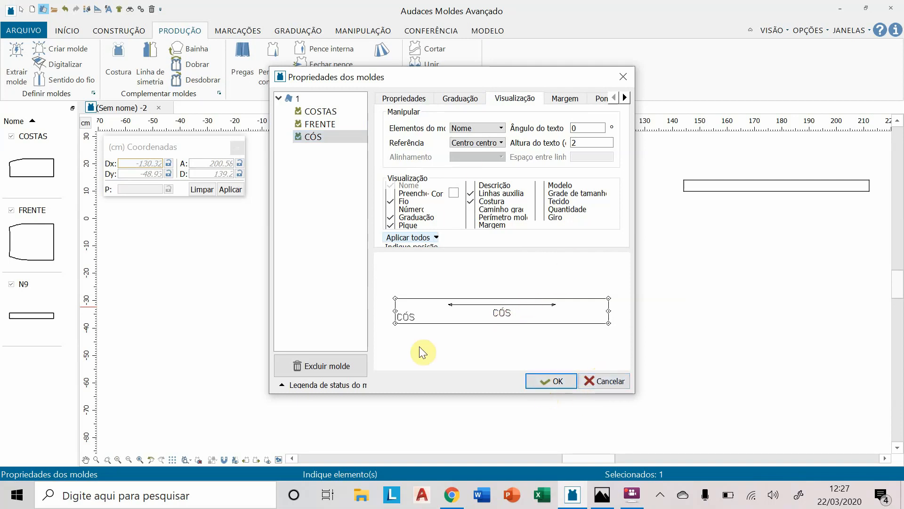
click(483, 129)
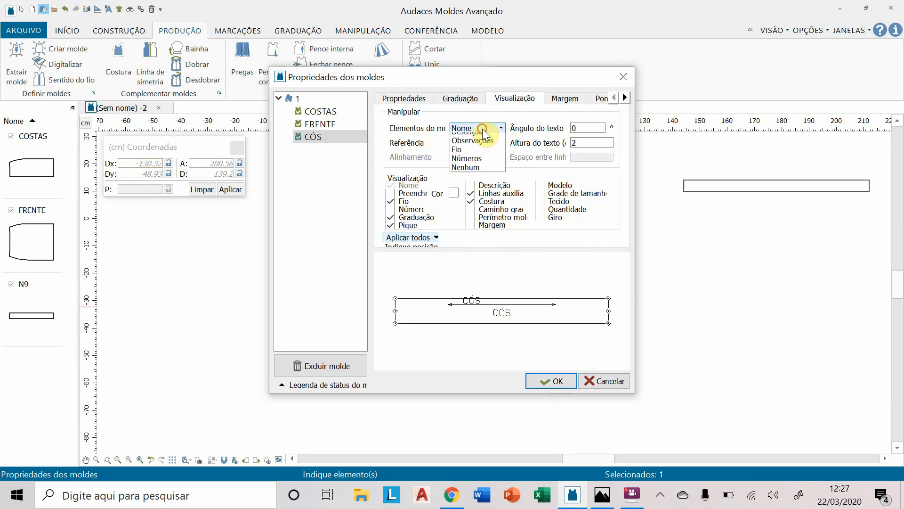
click(476, 164)
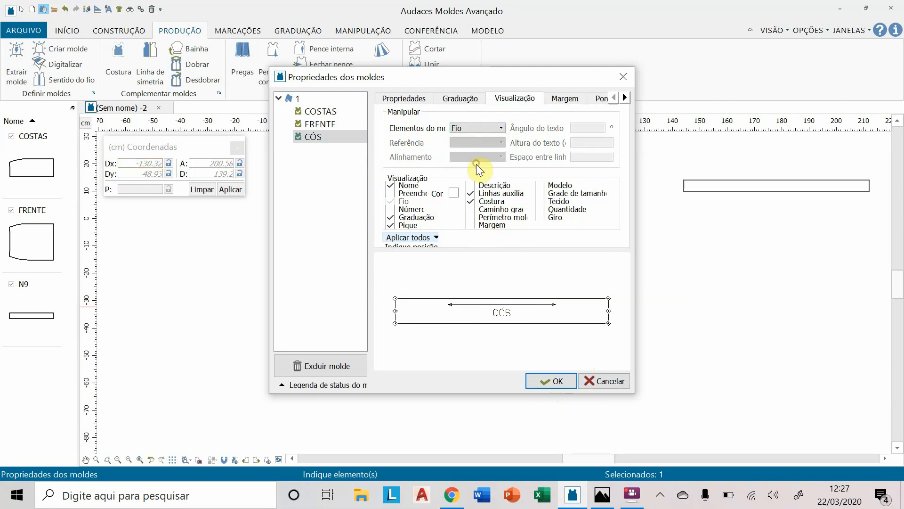
click(413, 315)
click(587, 315)
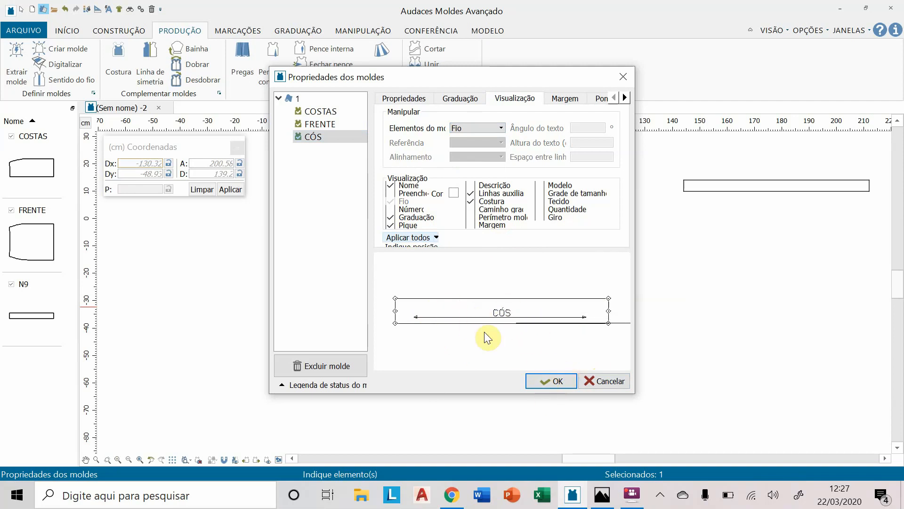
click(544, 381)
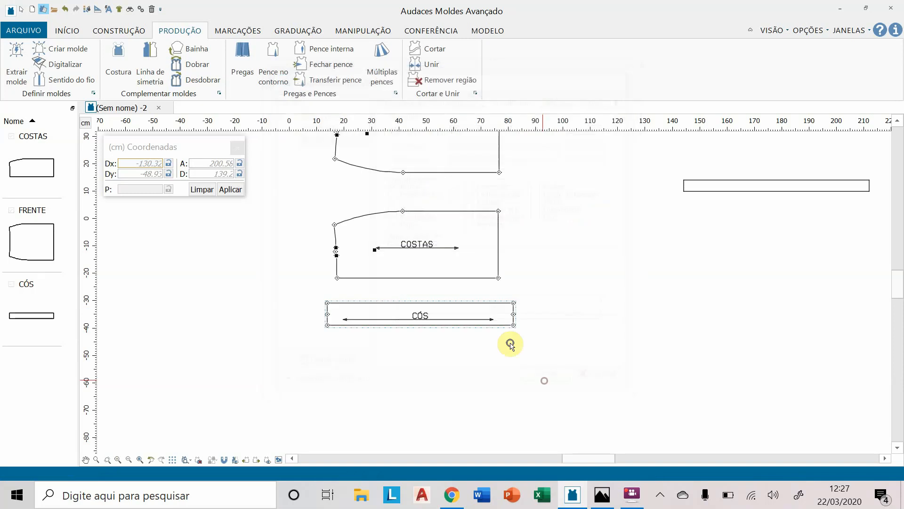
Step: Move the COSTAS piece about 6 cm upward, closer to FRENTE, and deselect it
scroll(555, 242, down, 3)
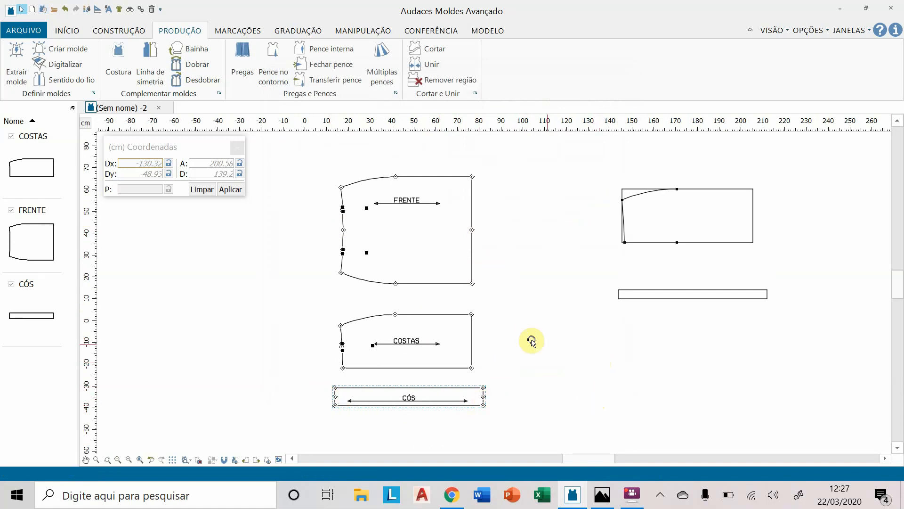
drag(447, 313, 449, 302)
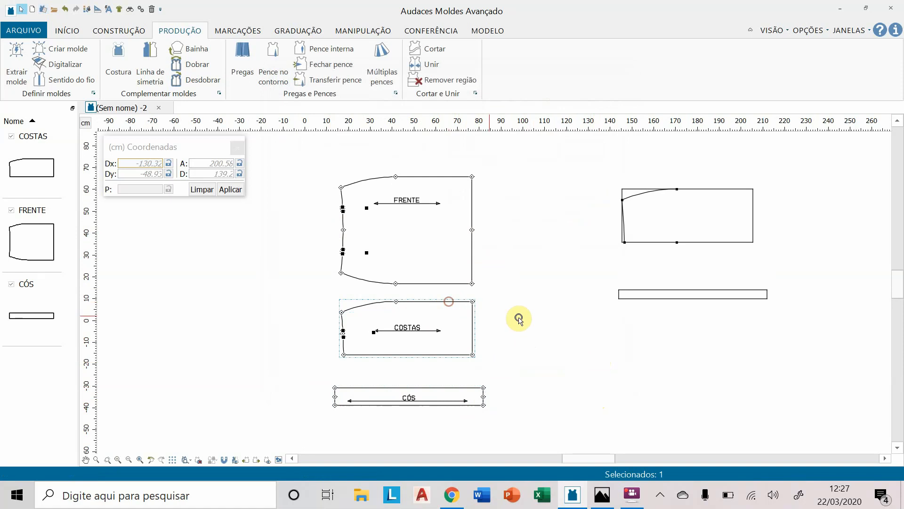
click(519, 318)
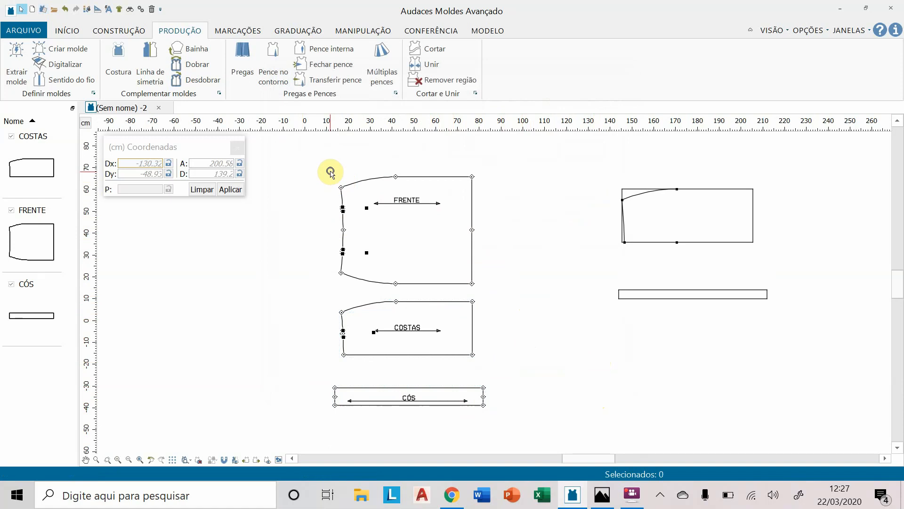
Step: Add a Bainha hem with 2 folds, 4 cm wide, with notches to the straight hem edge of the COSTAS piece
click(193, 50)
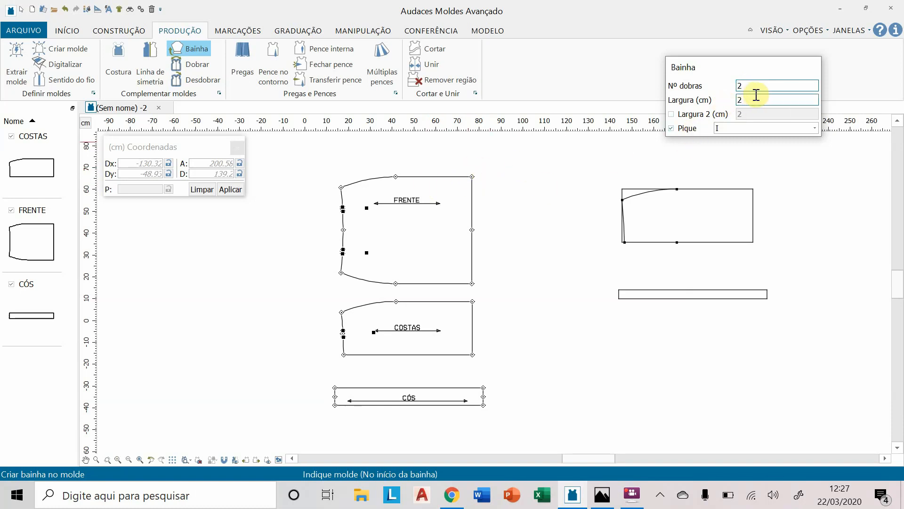
double_click(740, 98)
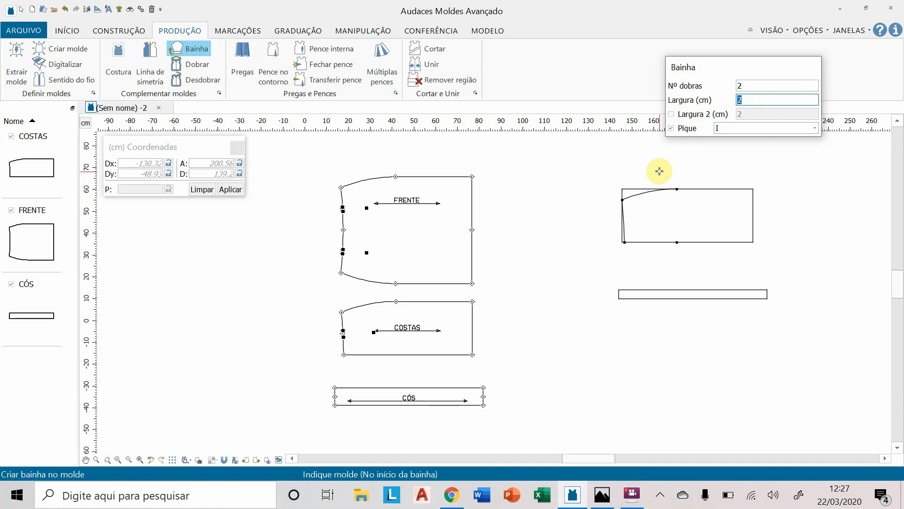
text(4)
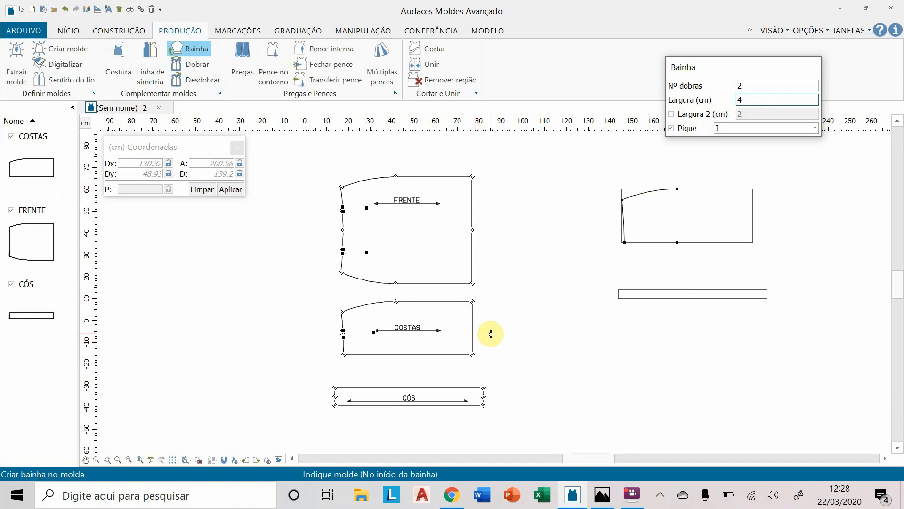
click(473, 322)
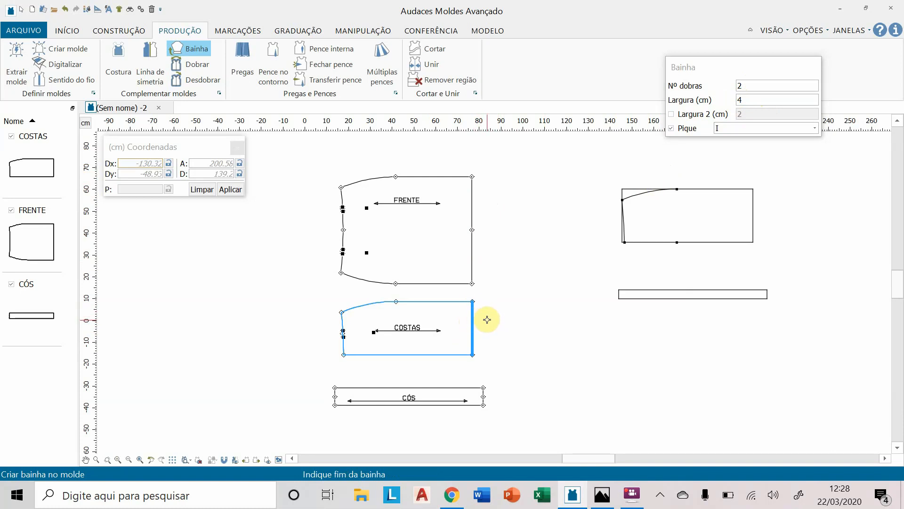
click(487, 319)
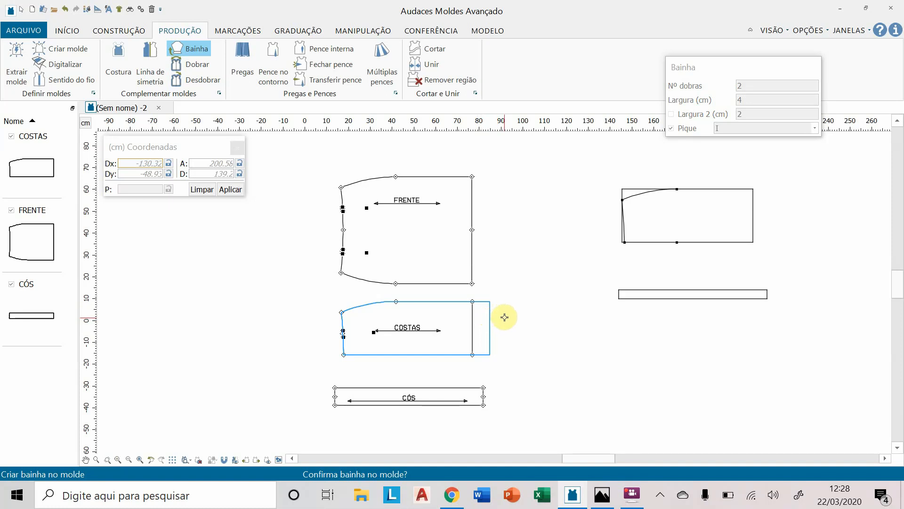
click(504, 317)
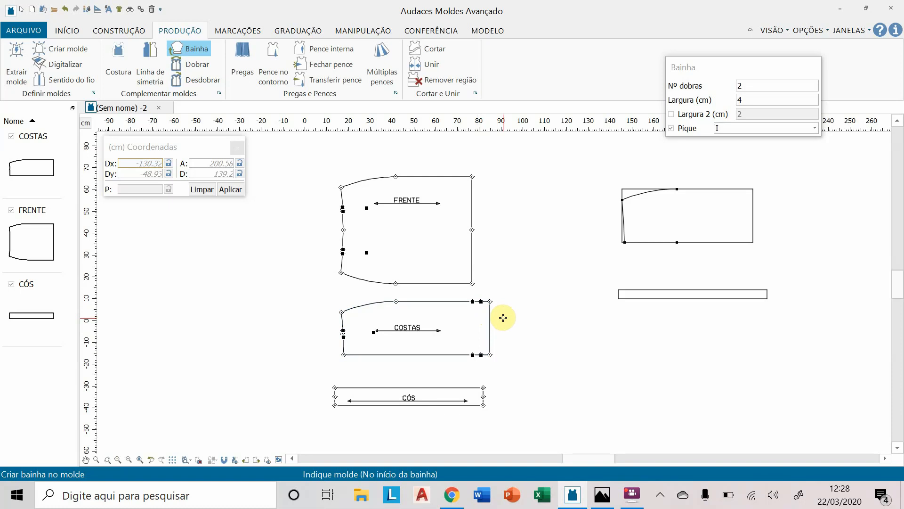
scroll(489, 354, up, 4)
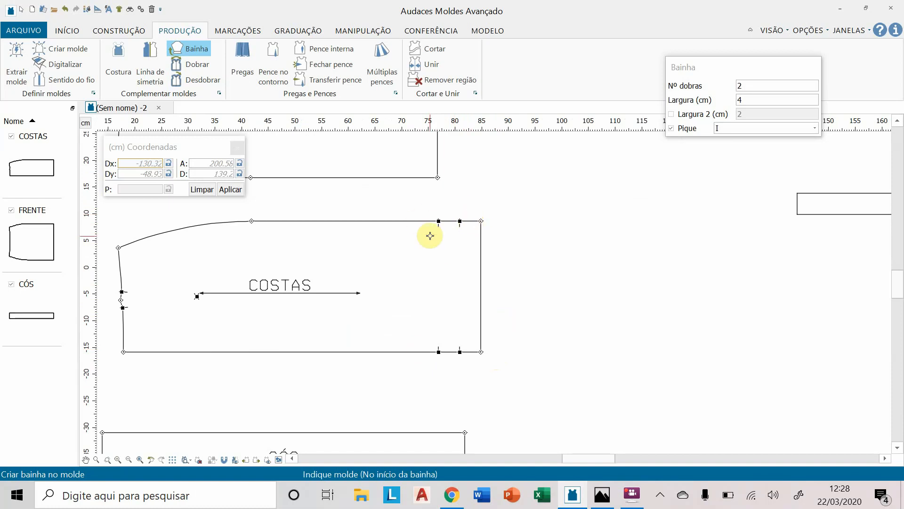
scroll(528, 264, down, 5)
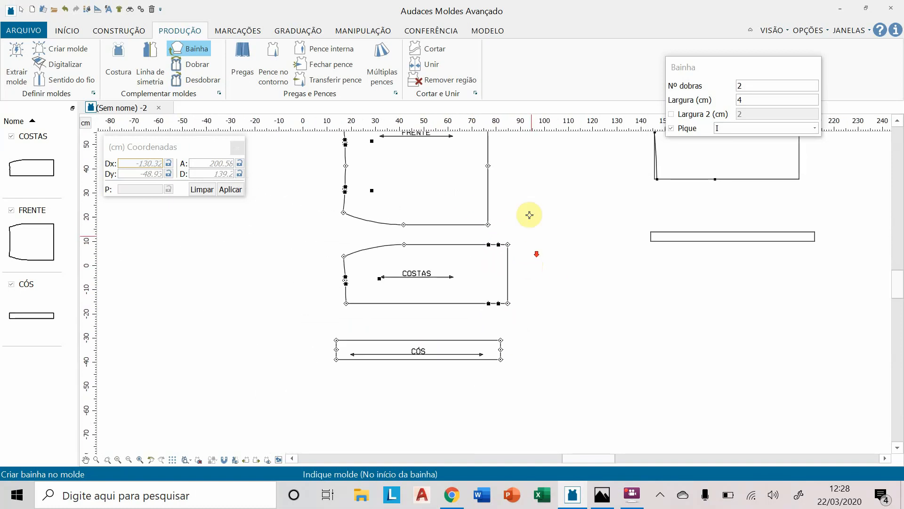
Step: Try to add the 2-fold, 4 cm hem to the upper half of the FRENTE hem edge, and undo it
middle_drag(528, 283, 526, 294)
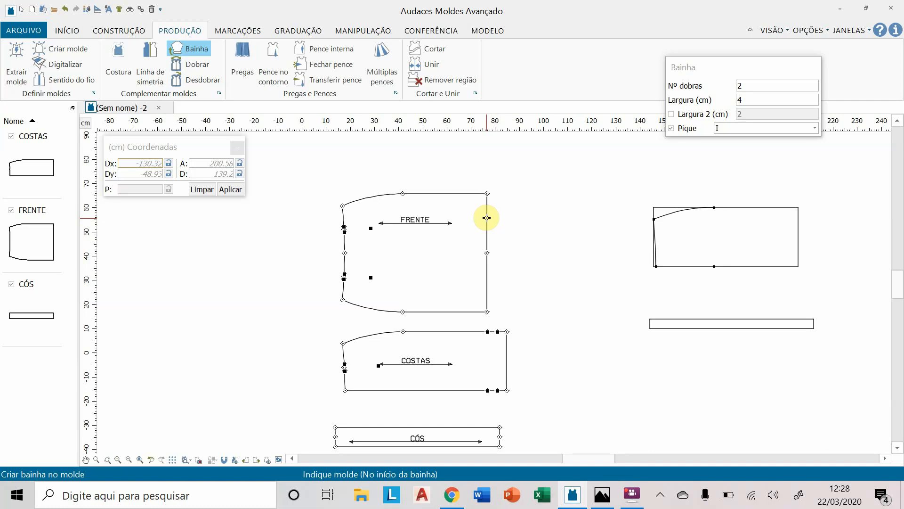
click(487, 218)
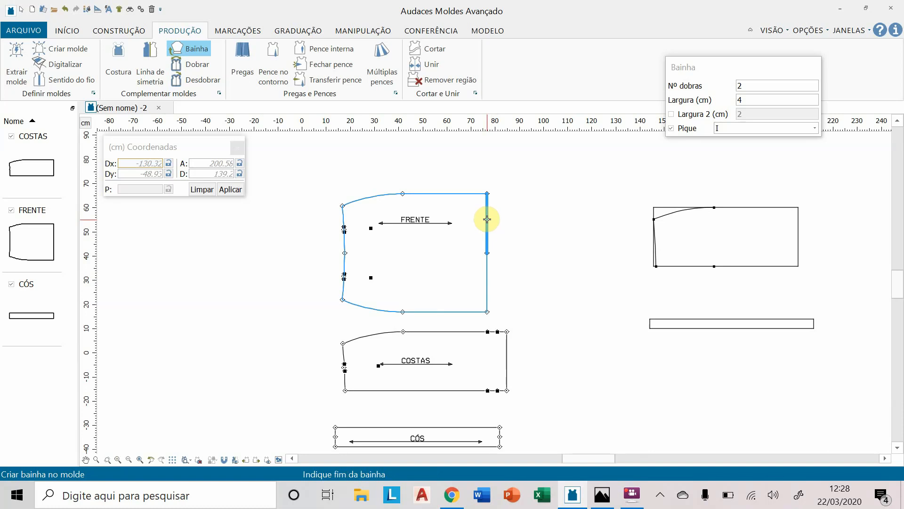
click(499, 220)
right_click(509, 219)
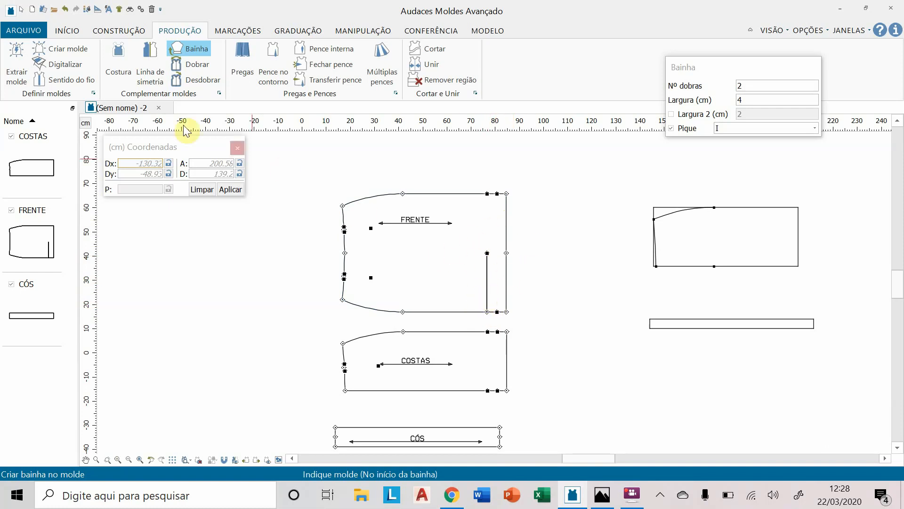
click(66, 10)
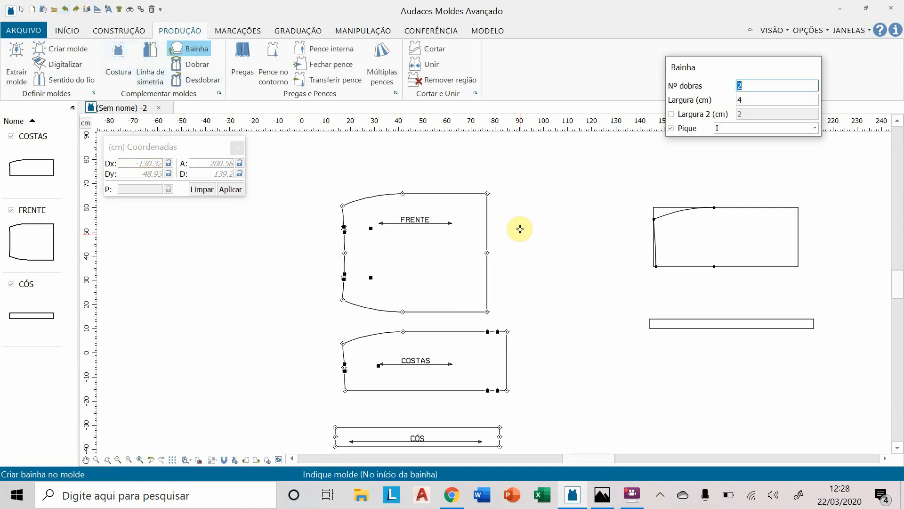
Step: Add the 2-fold, 4 cm hem with notches along the full straight hem edge of the FRENTE piece
click(487, 219)
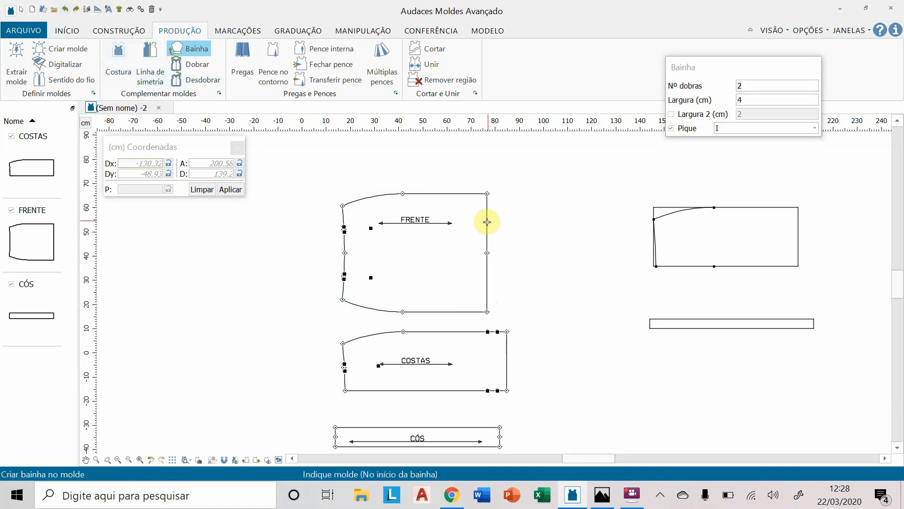
click(487, 222)
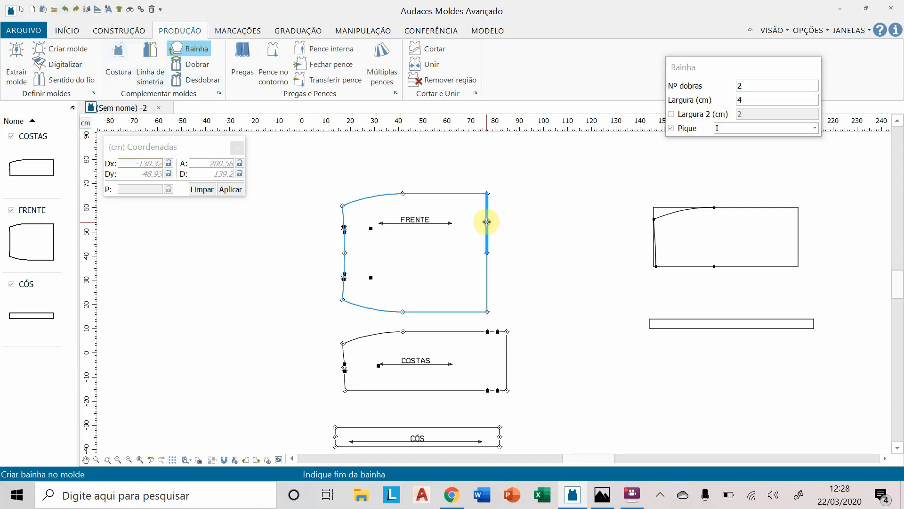
click(485, 276)
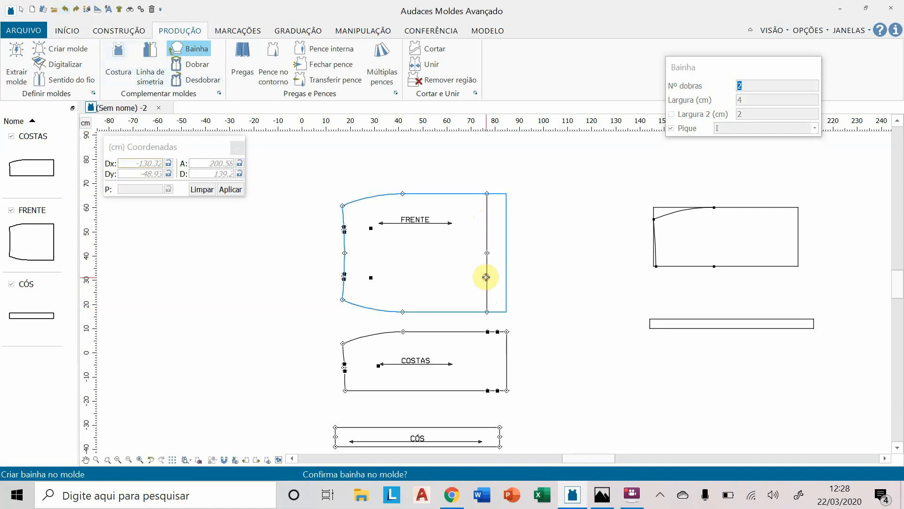
click(535, 223)
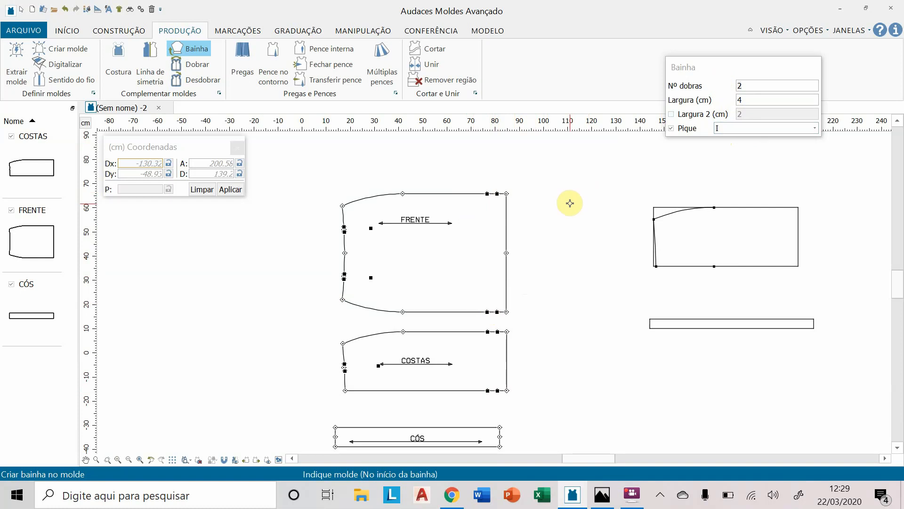
key(Escape)
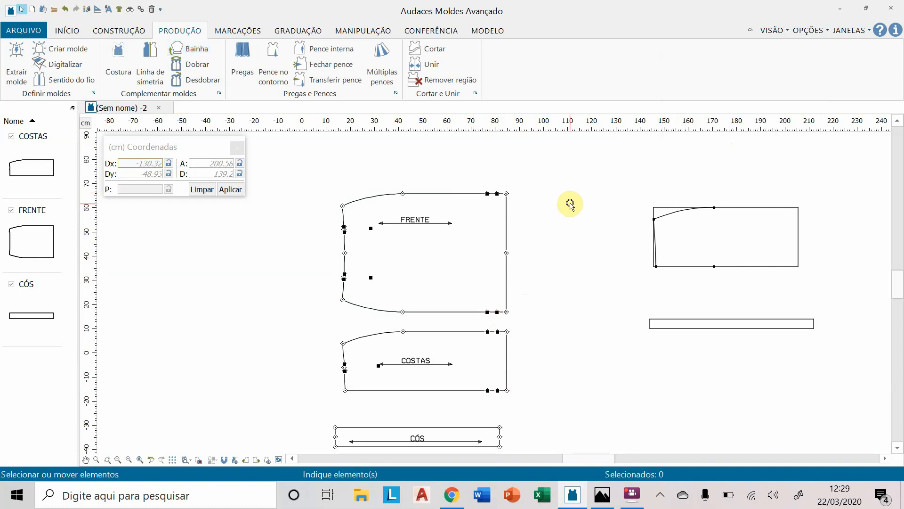
Step: Move the FRENTE piece about 9 cm upward, away from COSTAS, and deselect it
drag(460, 193, 460, 171)
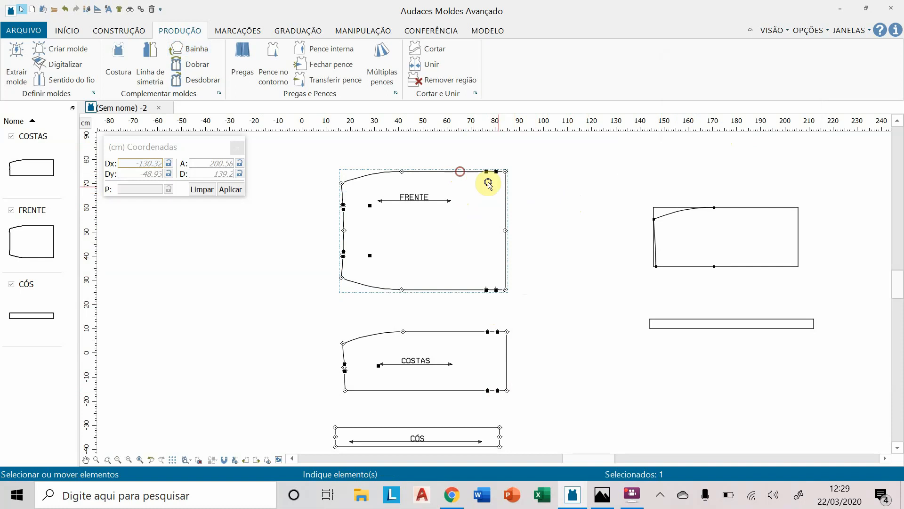
click(559, 227)
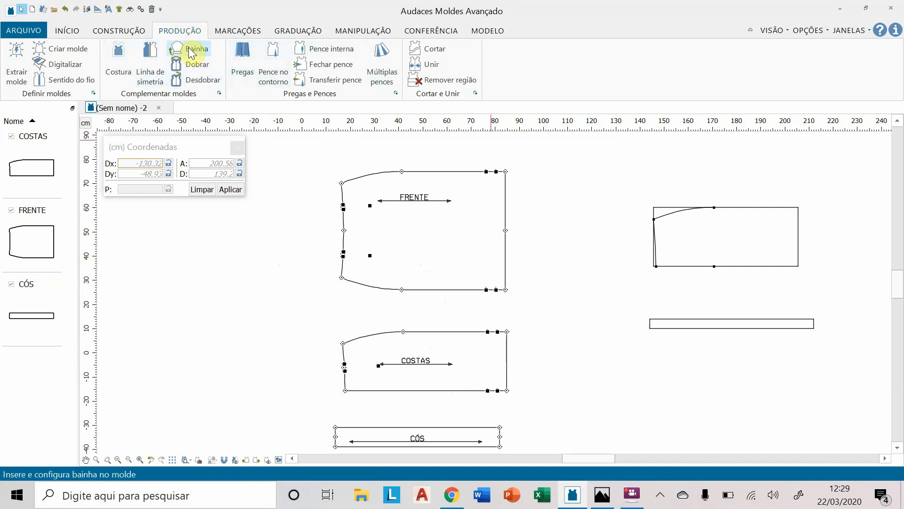
Step: Create a 1 cm seam allowance (Costura) around the whole COSTAS piece with Manter base enabled
click(120, 56)
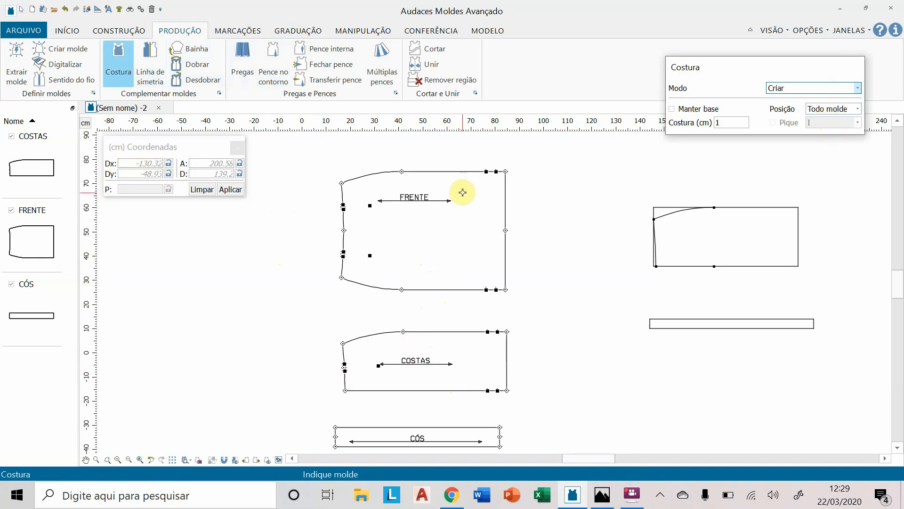
click(672, 110)
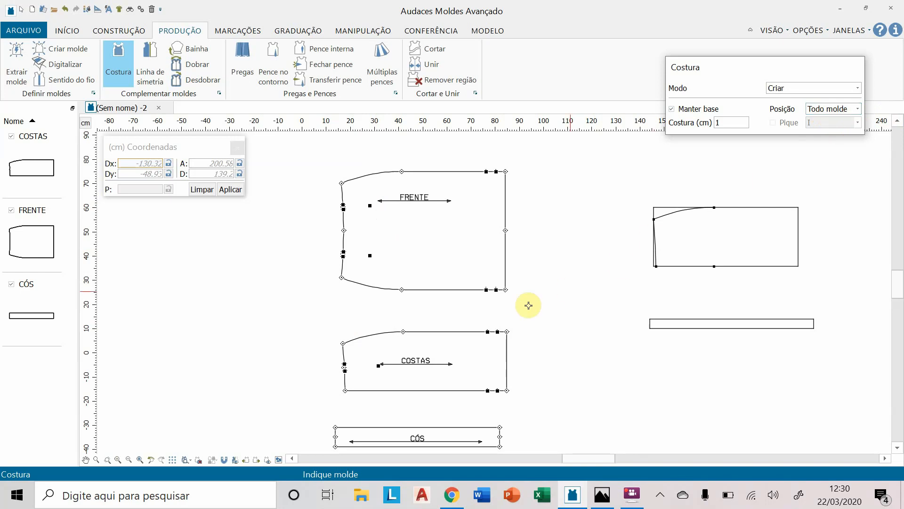
click(454, 332)
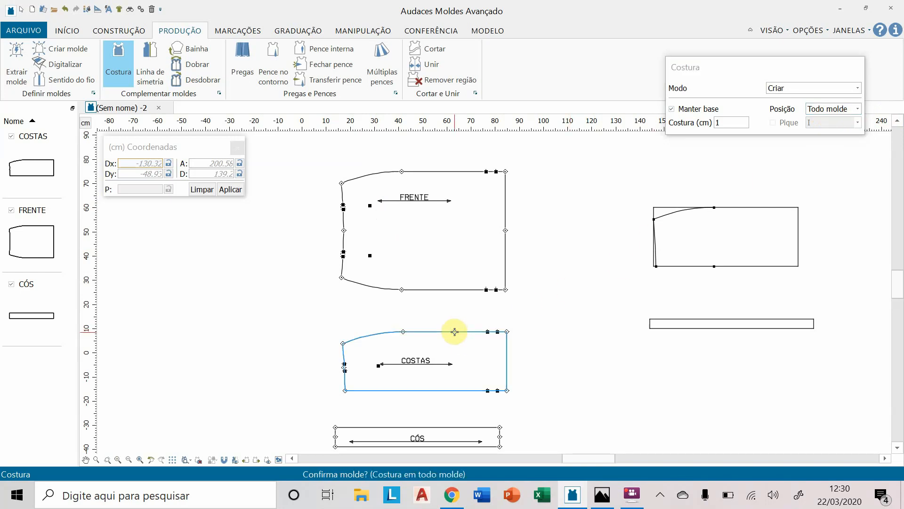
right_click(456, 312)
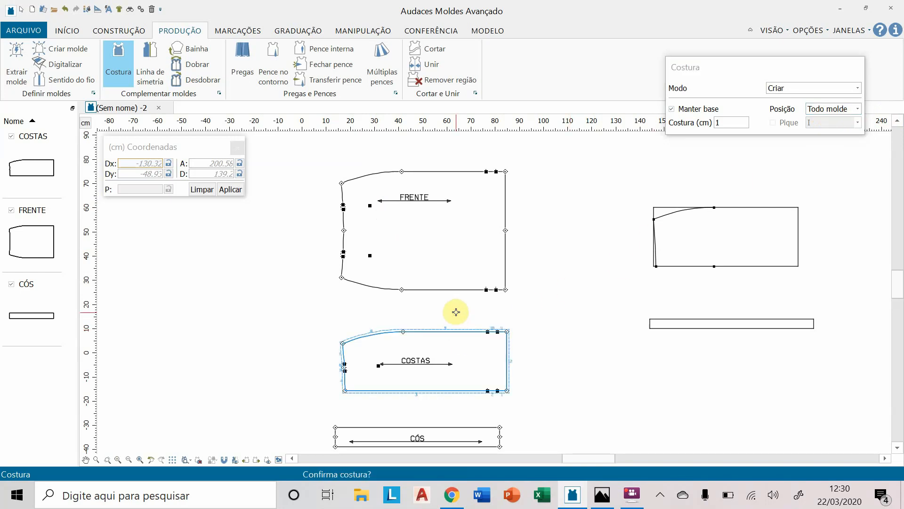
right_click(457, 311)
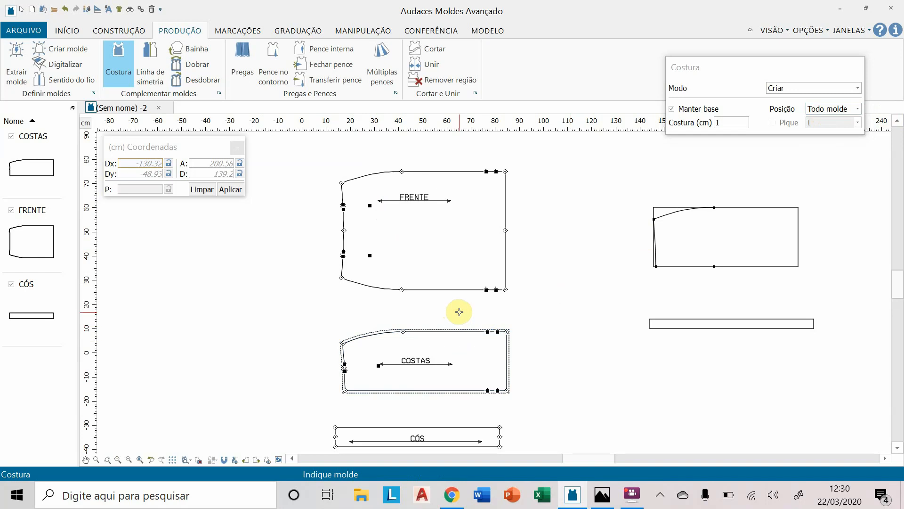
Step: Set the seam position mode to Selecionar and the COSTAS hem edge, position 12, to a 0 cm seam allowance
scroll(441, 386, up, 5)
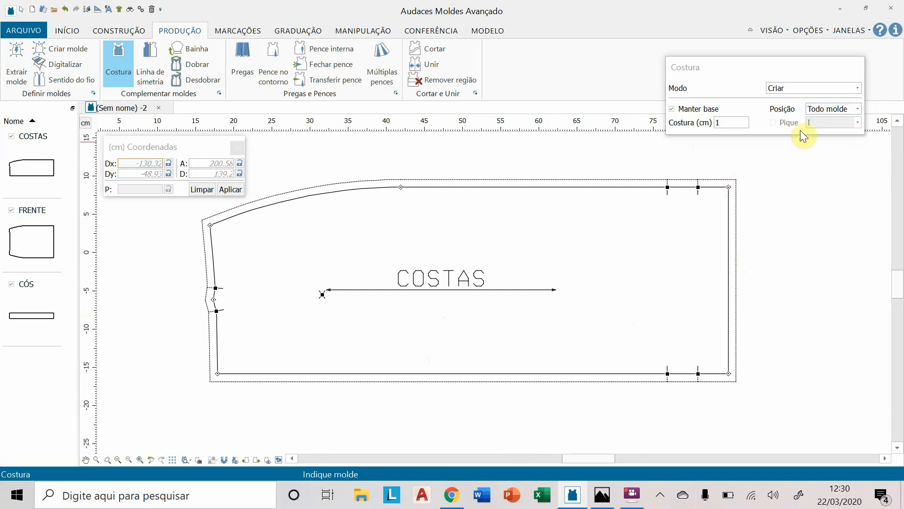
click(827, 109)
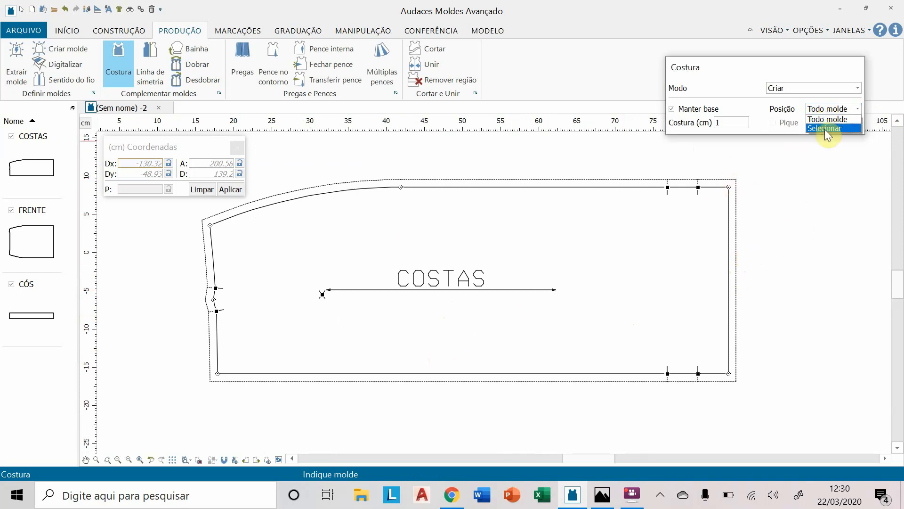
click(825, 128)
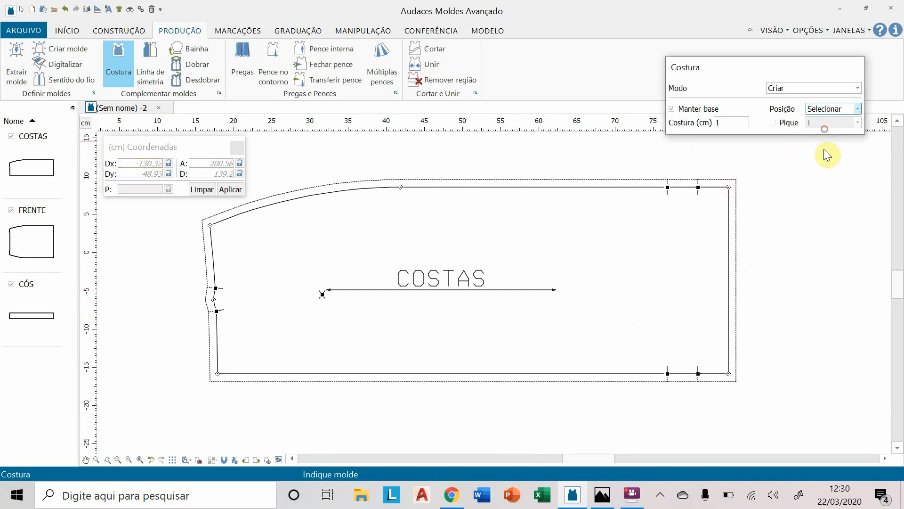
click(712, 187)
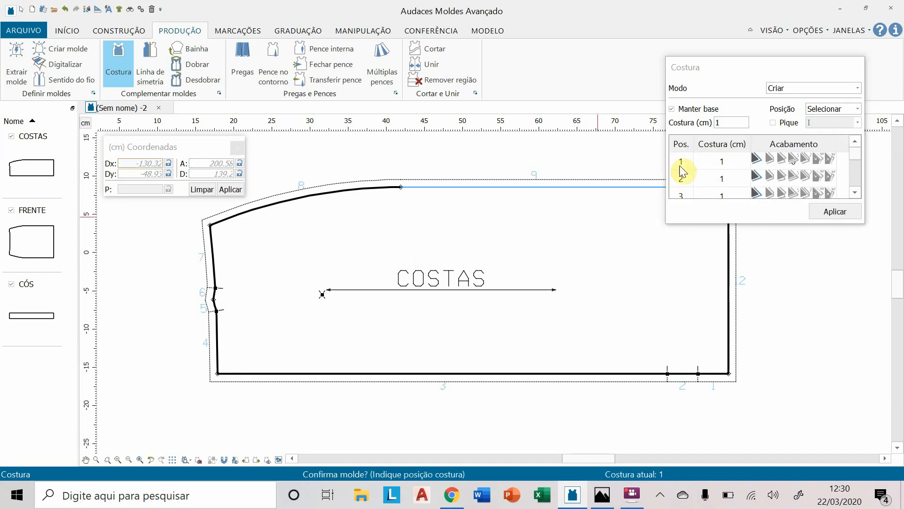
drag(758, 74, 564, 13)
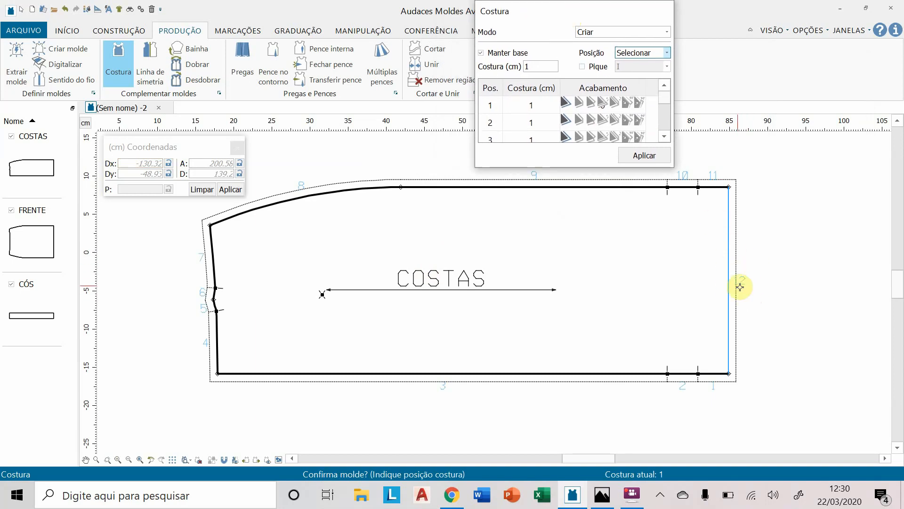
drag(664, 99, 664, 135)
click(535, 132)
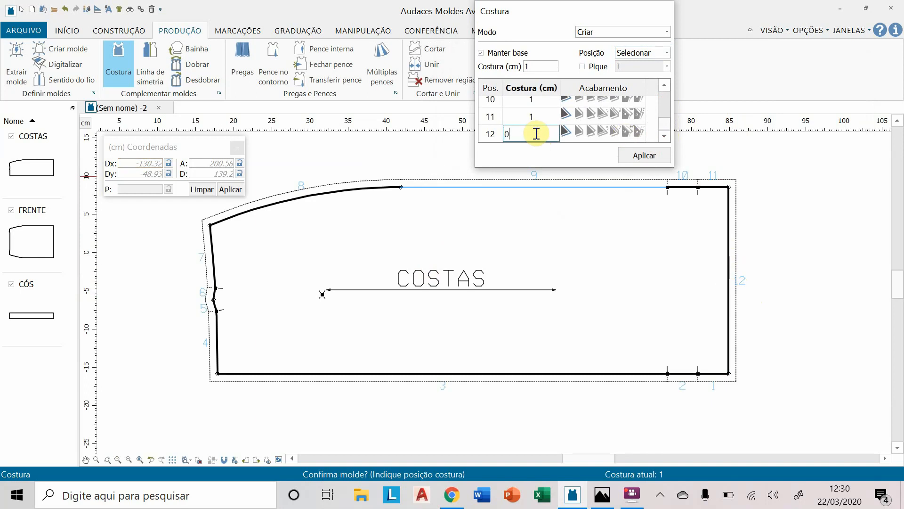
click(643, 156)
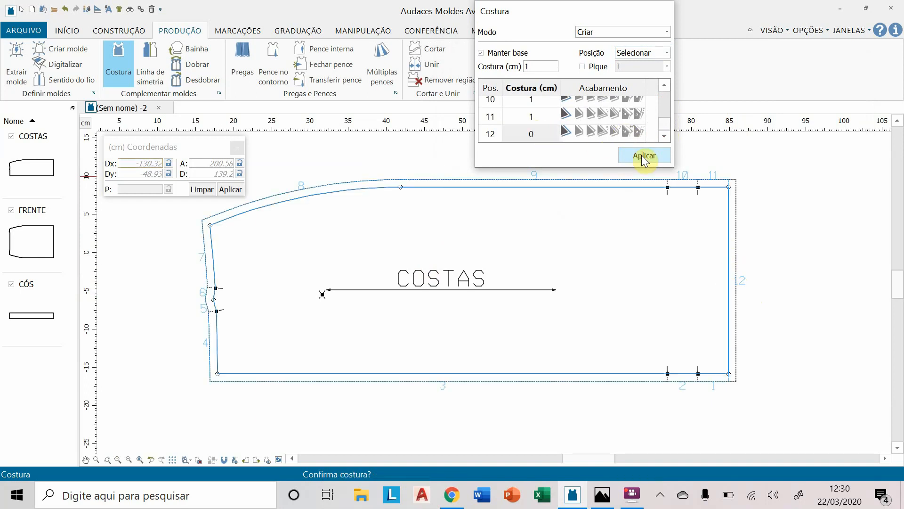
click(763, 199)
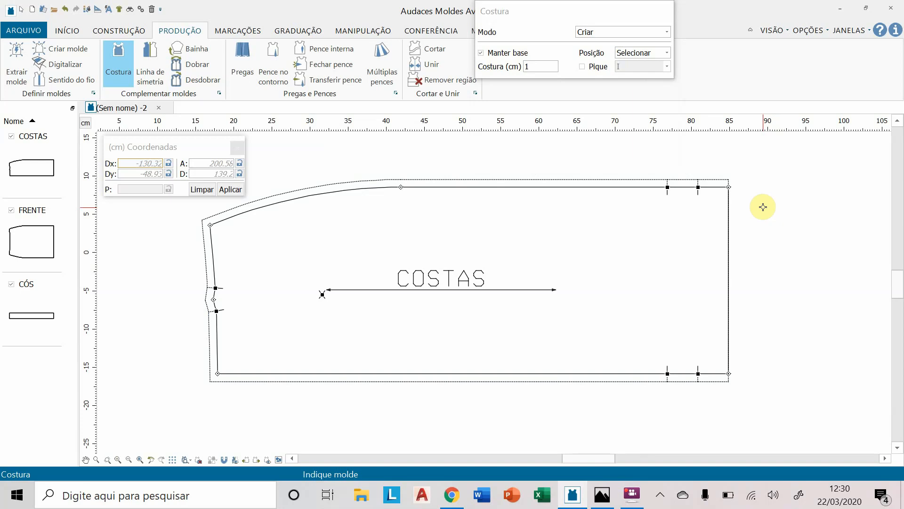
Step: Create a 1 cm seam allowance on positions 1 to 16 of the FRENTE piece, covering every edge except the hem
scroll(783, 258, down, 3)
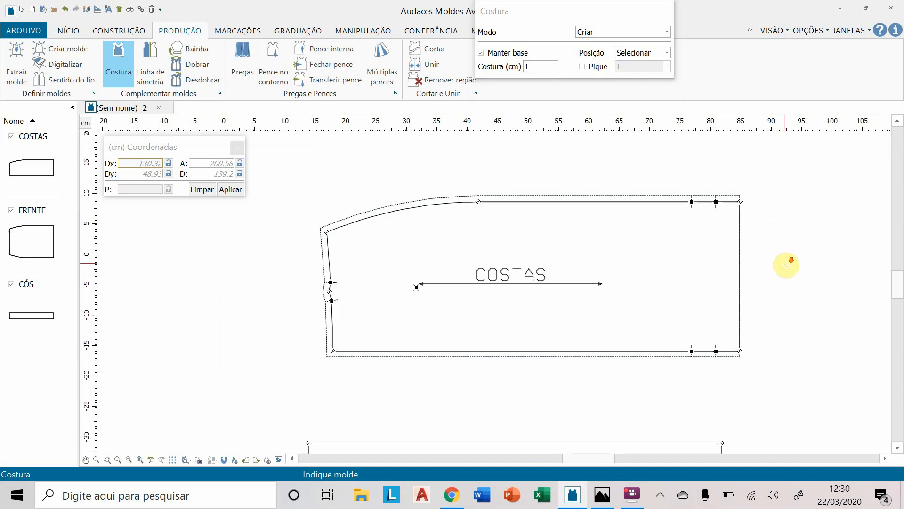
middle_drag(780, 377, 727, 462)
middle_drag(697, 245, 679, 363)
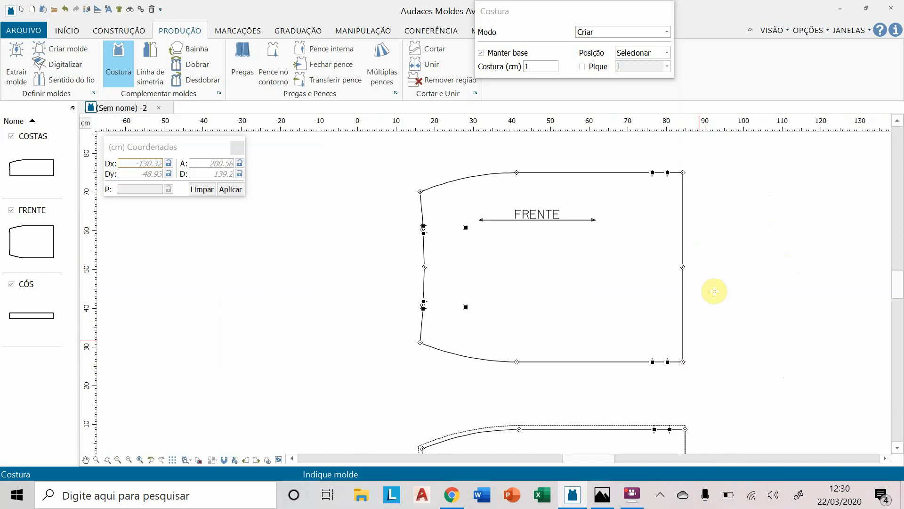
drag(623, 23, 828, 100)
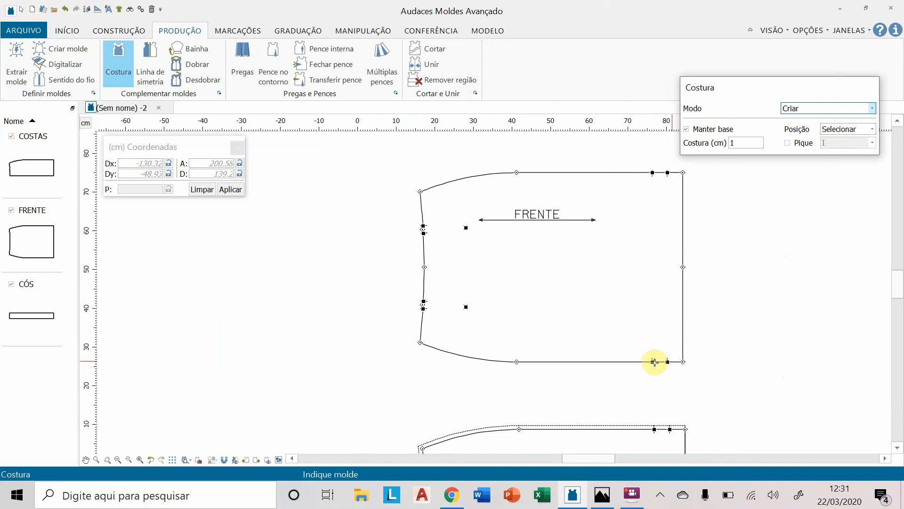
click(638, 362)
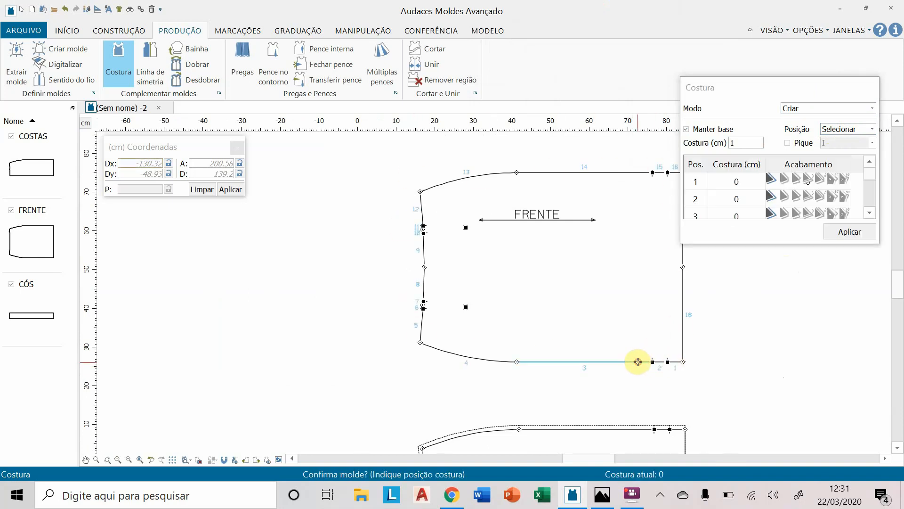
click(747, 94)
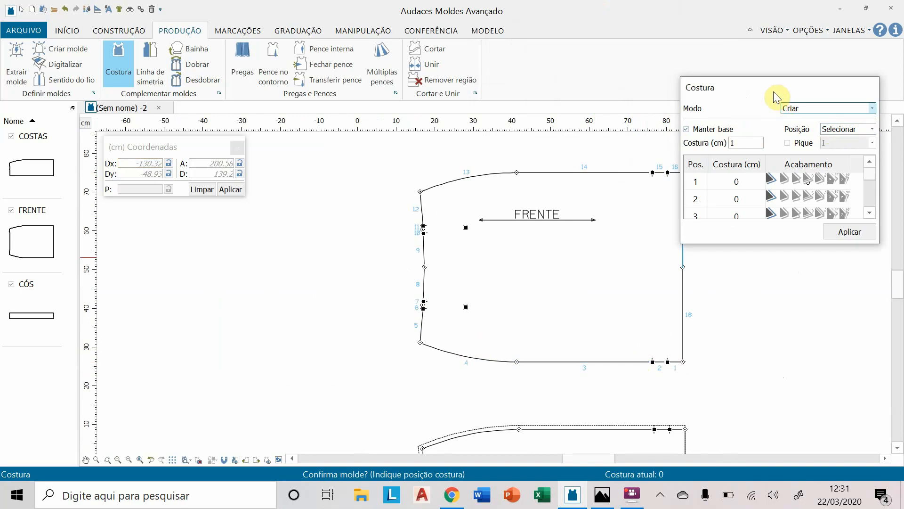
drag(789, 86, 825, 76)
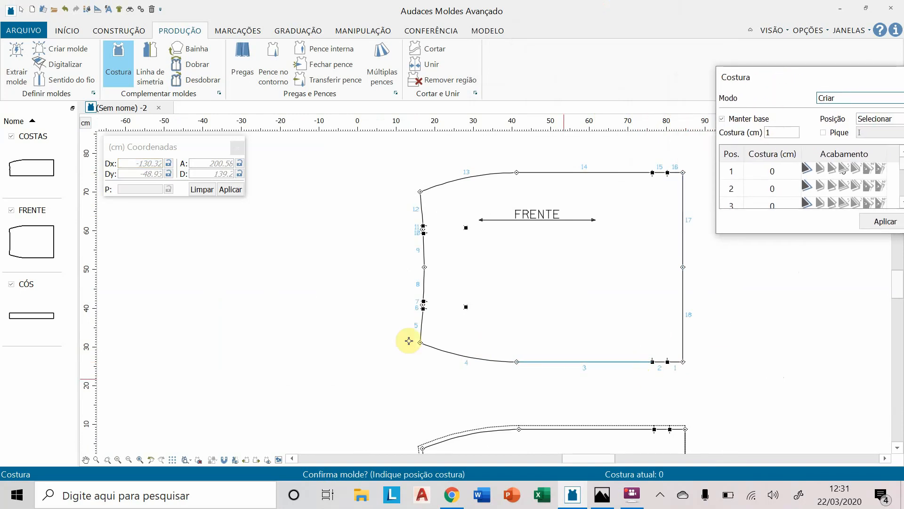
click(765, 171)
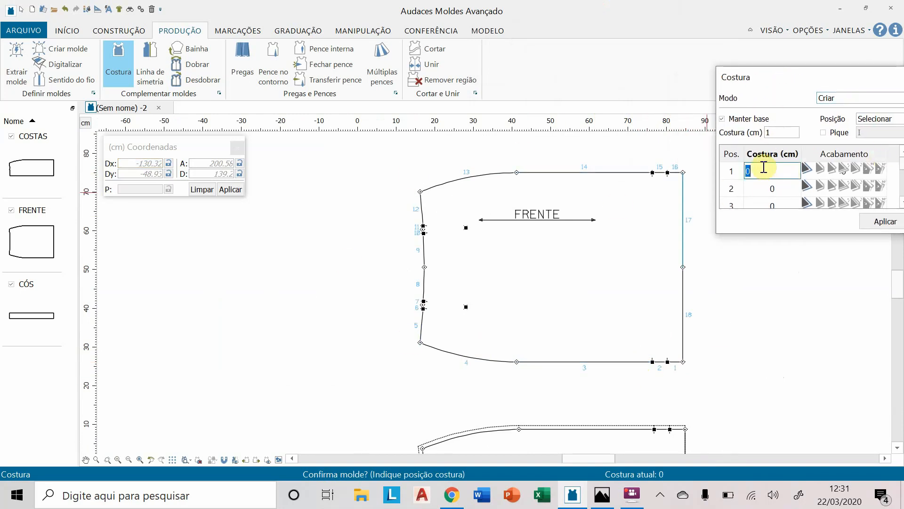
text(1)
click(777, 188)
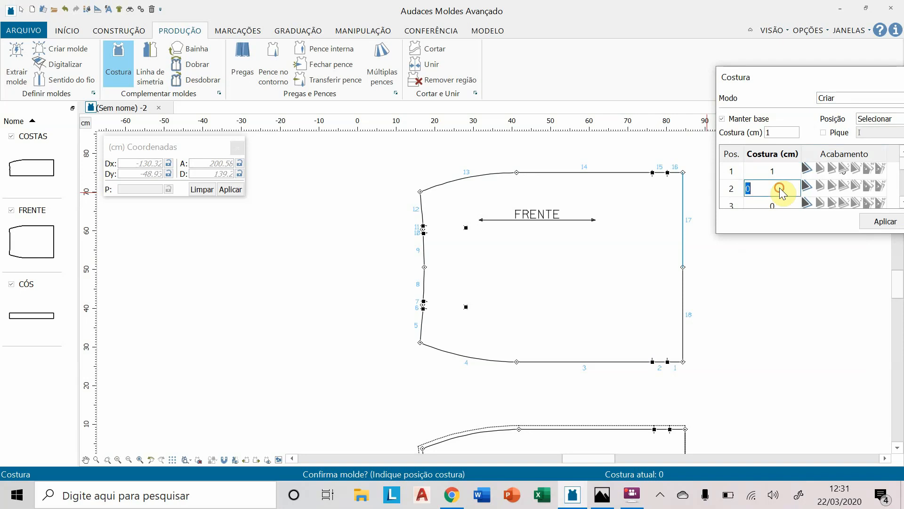
text(1)
click(783, 204)
text(1)
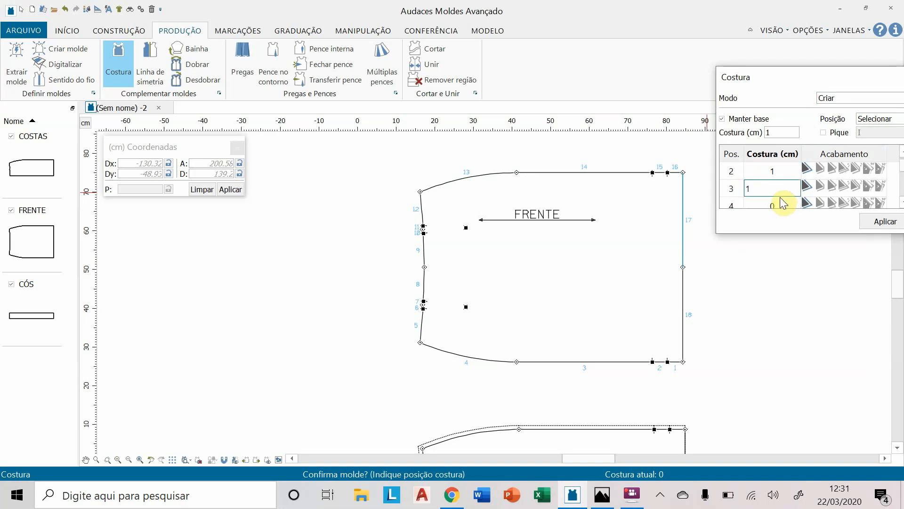
click(783, 203)
text(1)
click(784, 204)
text(1)
click(787, 206)
text(1)
click(786, 206)
text(1)
click(787, 206)
text(1)
click(786, 206)
text(1)
click(784, 206)
text(1)
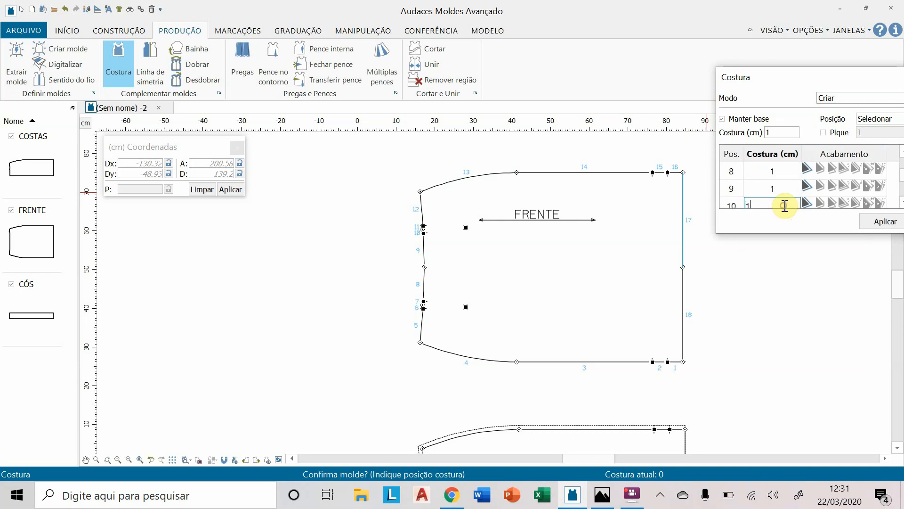
click(785, 206)
text(1)
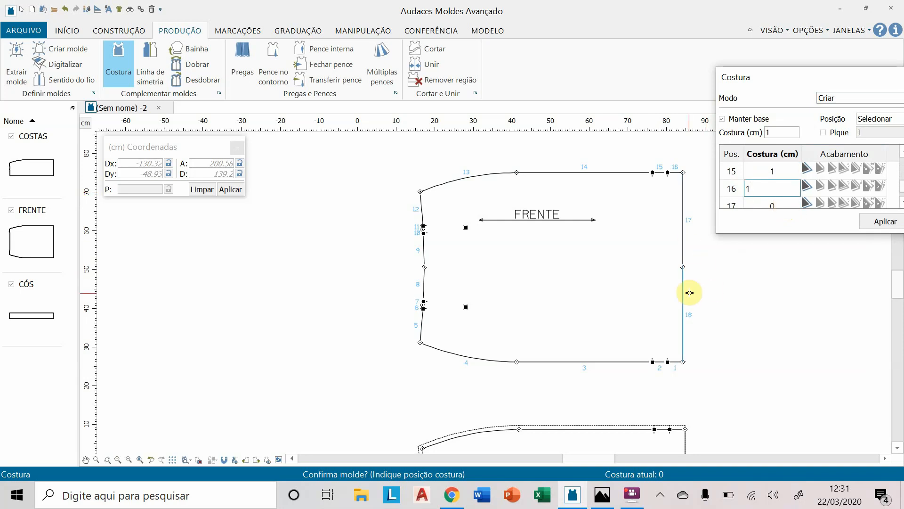
click(885, 223)
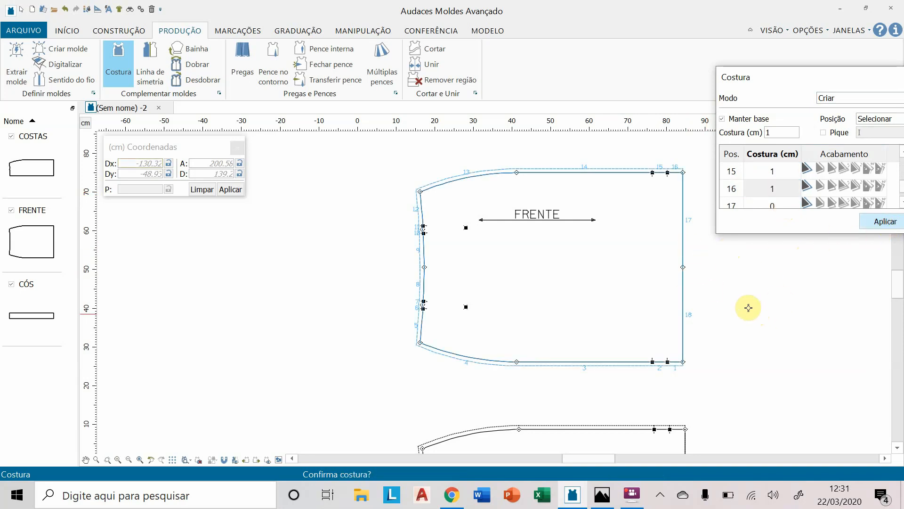
click(733, 302)
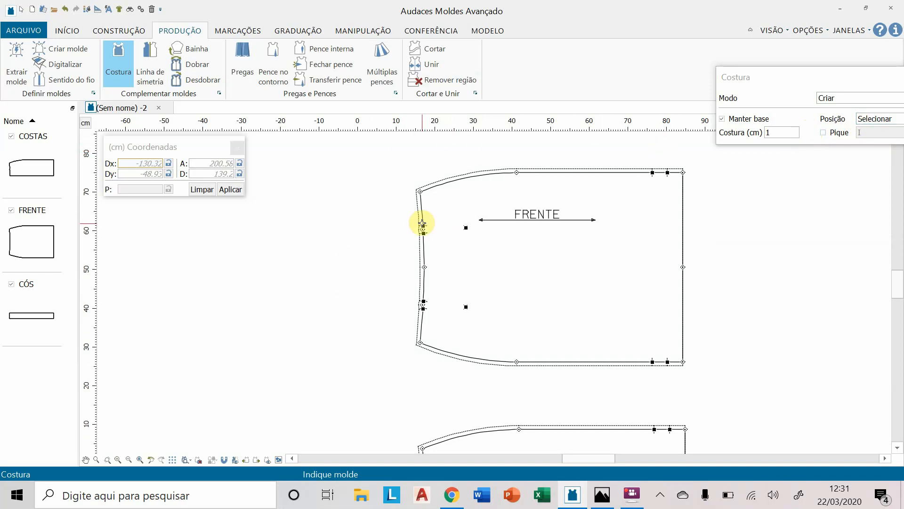
Step: Create a 1 cm seam allowance around the whole CÓS piece, with the position mode set to Todo molde, and leave the Costura command
scroll(439, 248, down, 3)
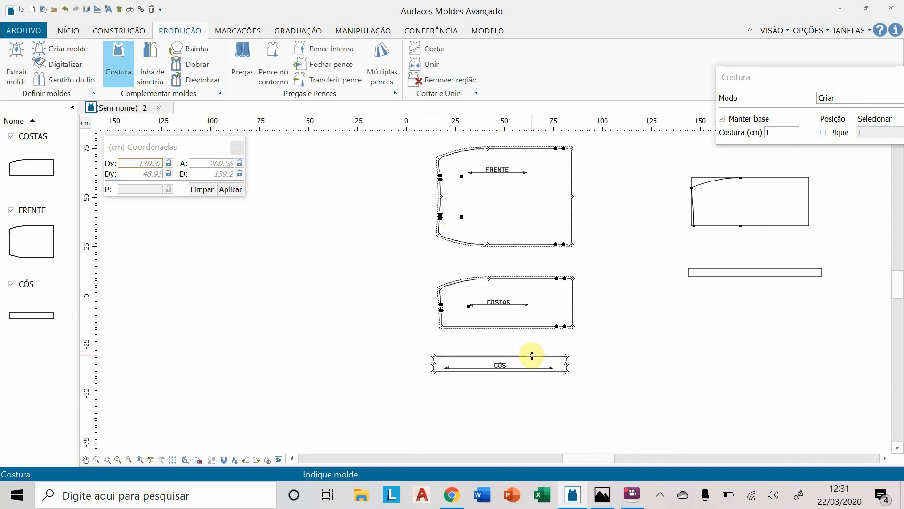
click(531, 356)
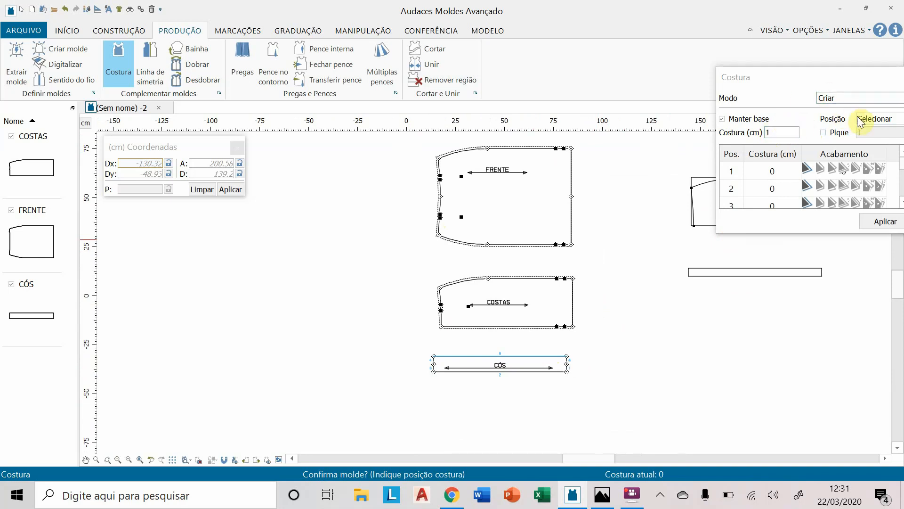
click(876, 119)
click(876, 131)
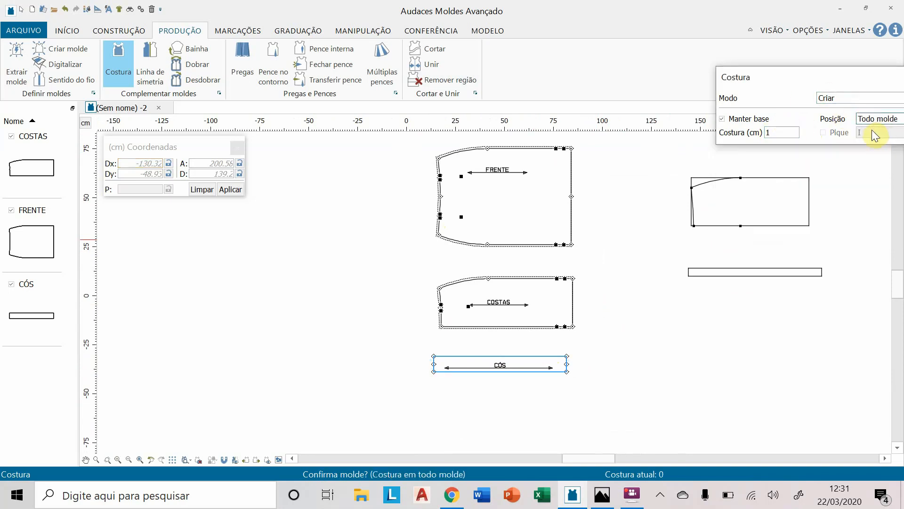
right_click(582, 347)
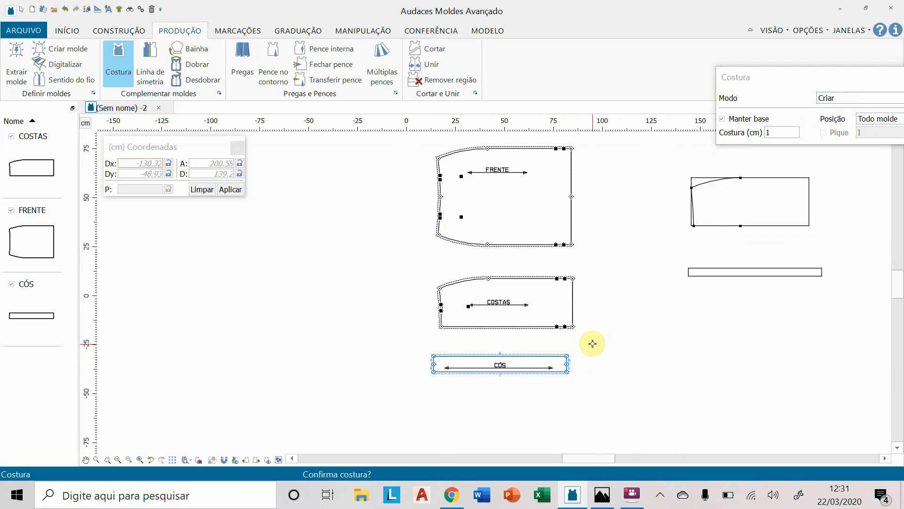
right_click(592, 343)
scroll(614, 289, up, 1)
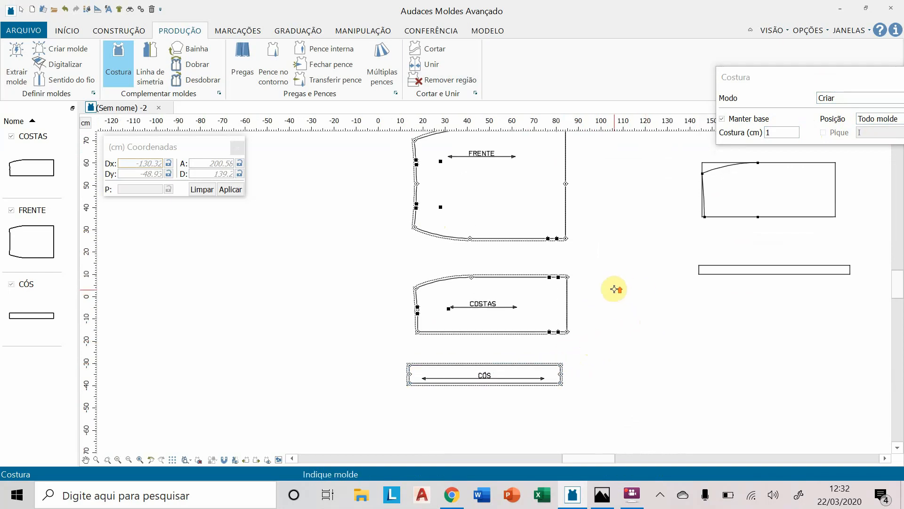
scroll(614, 289, up, 3)
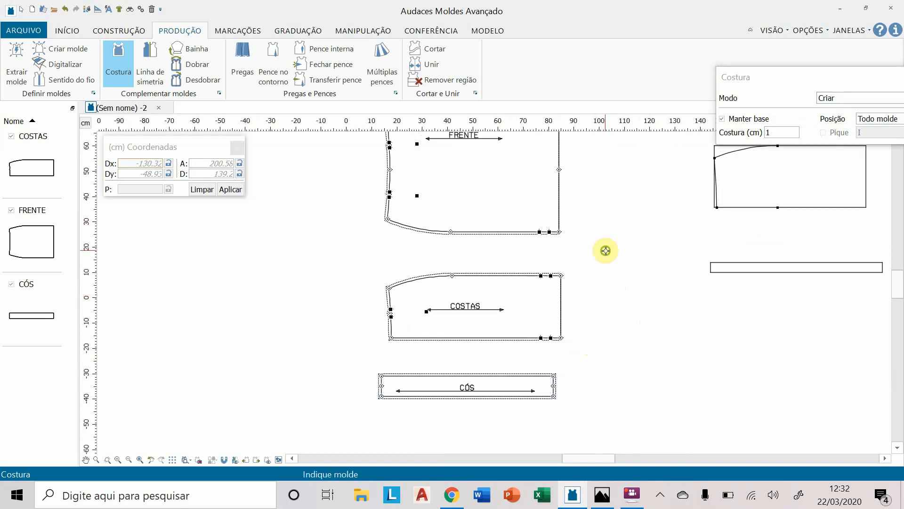
right_click(621, 213)
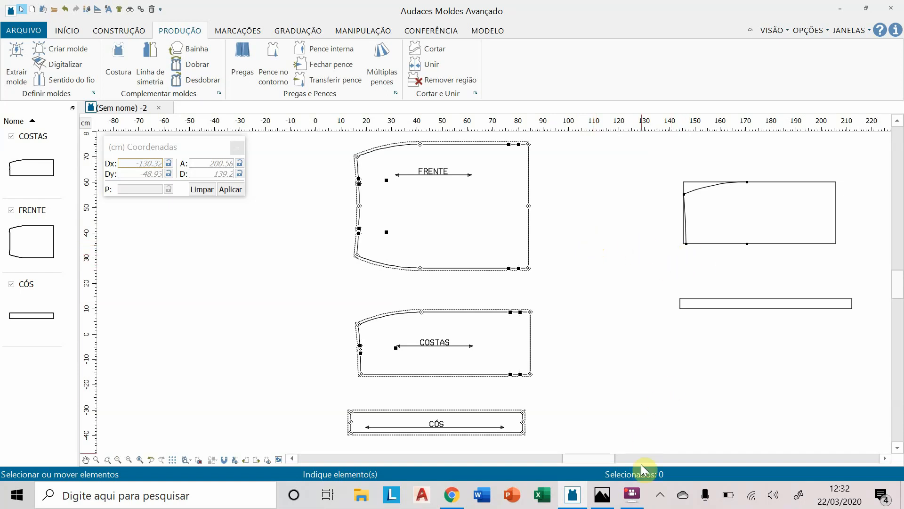
click(632, 494)
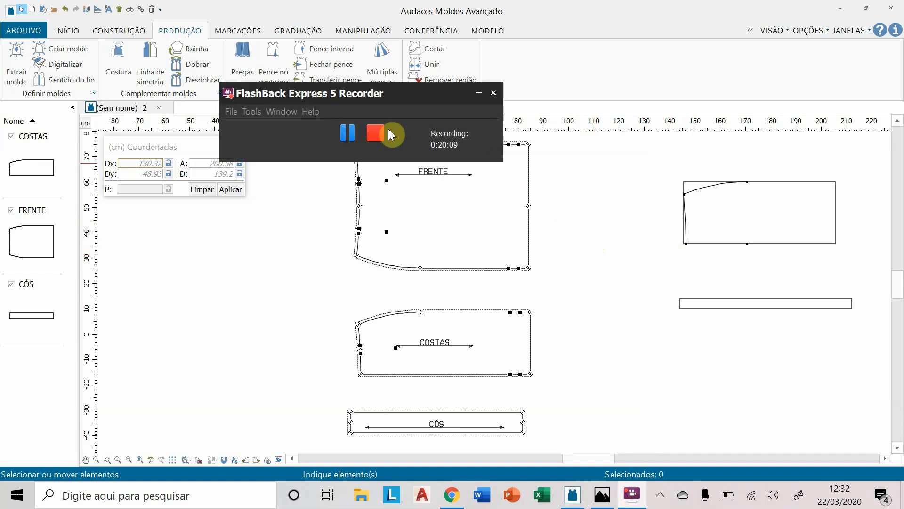